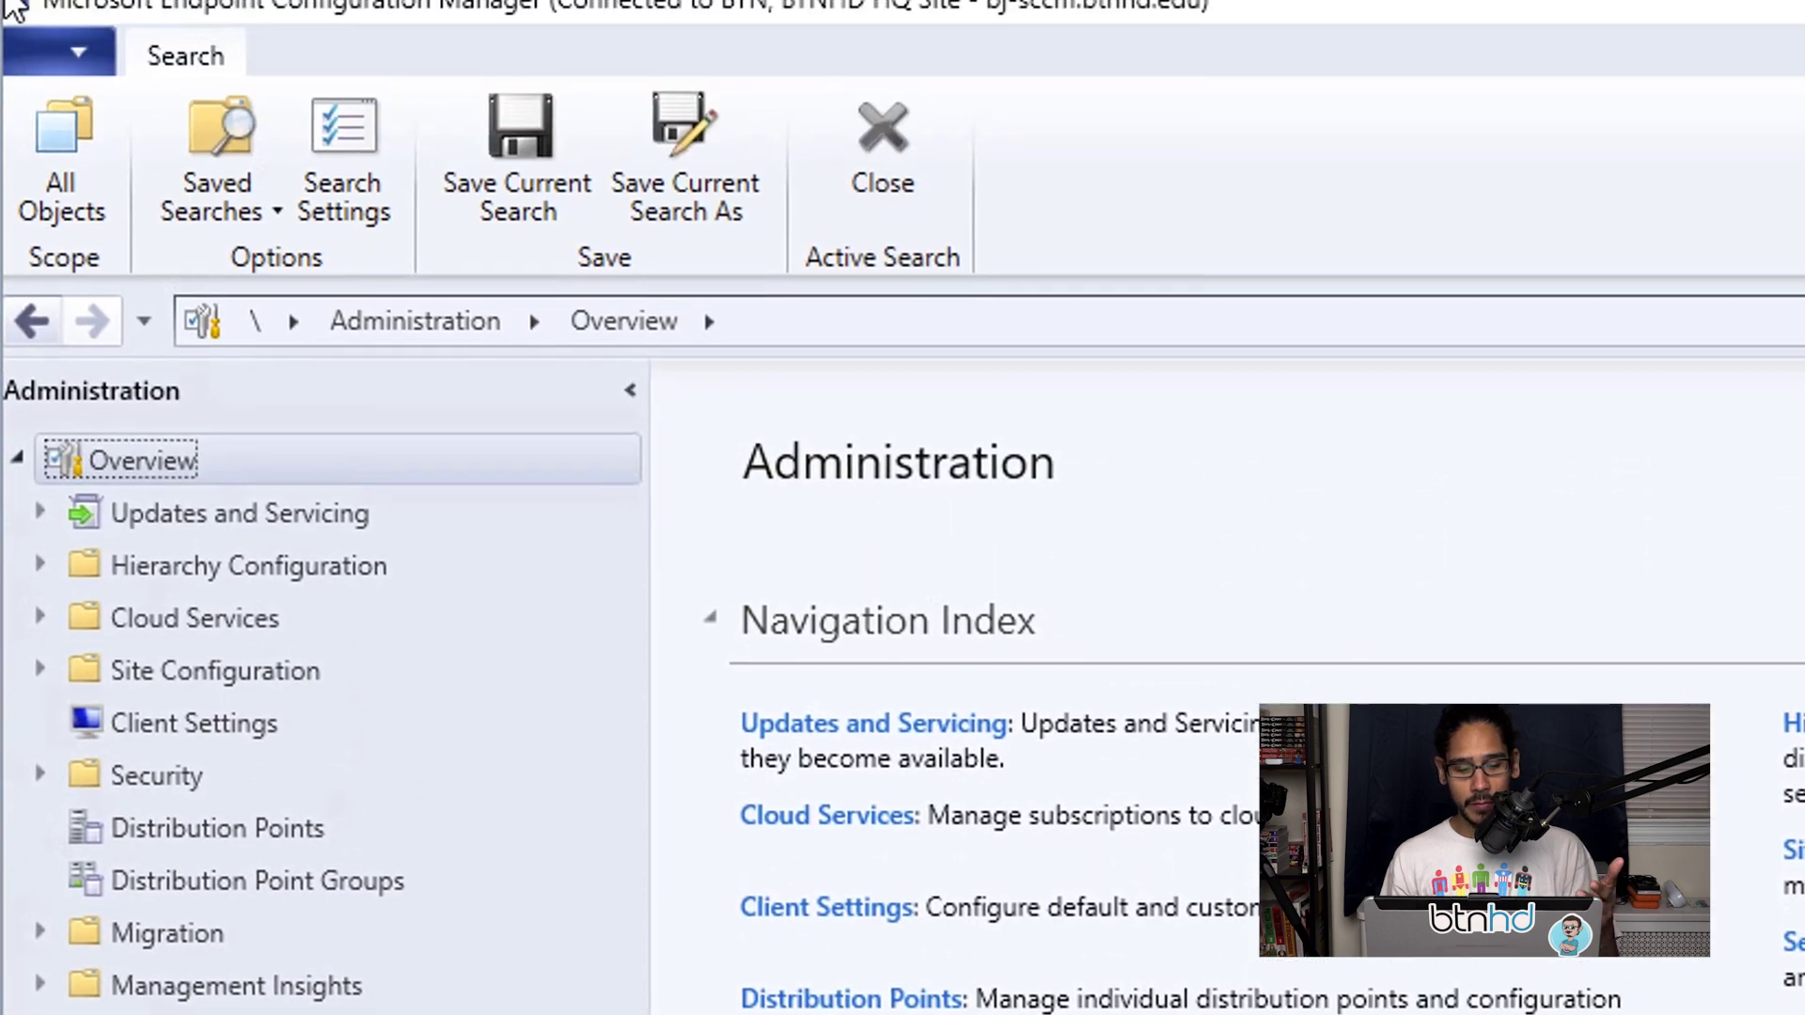
# Step: Review the update classifications and products selected in the Software Update Point component of the BTN - BTNHD HQ Site
pyautogui.click(214, 686)
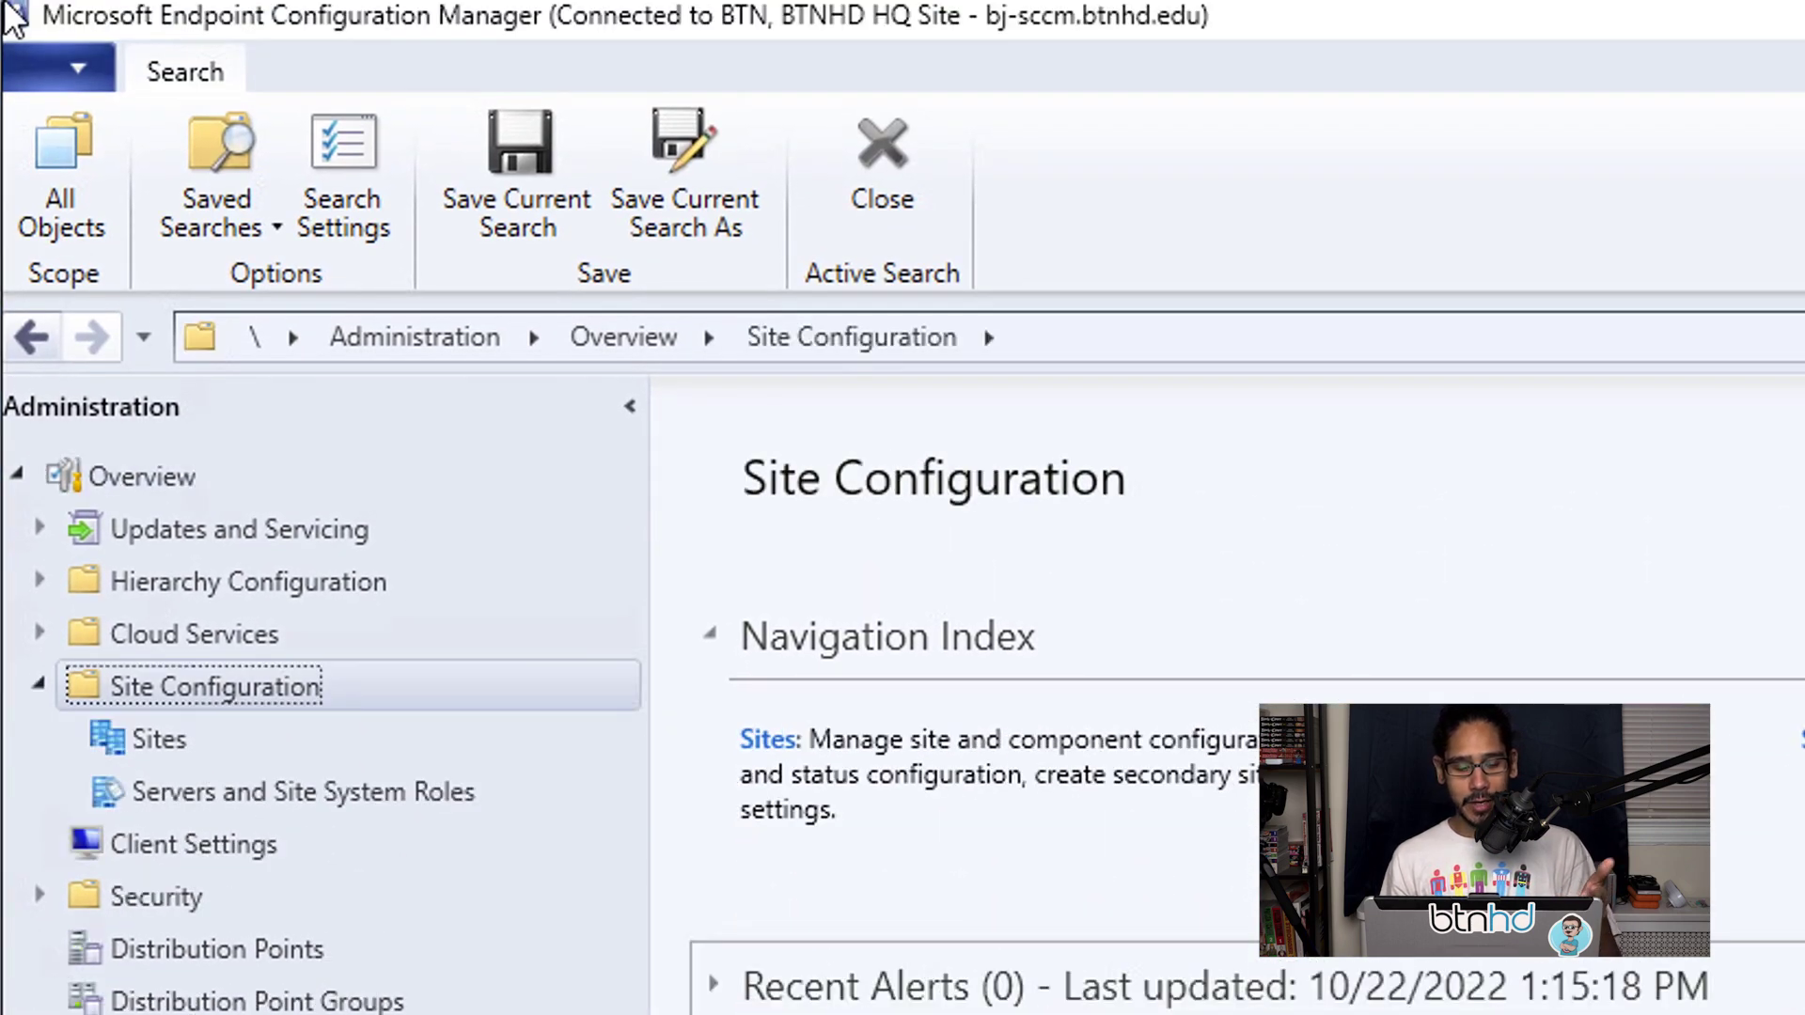
pyautogui.press('Down')
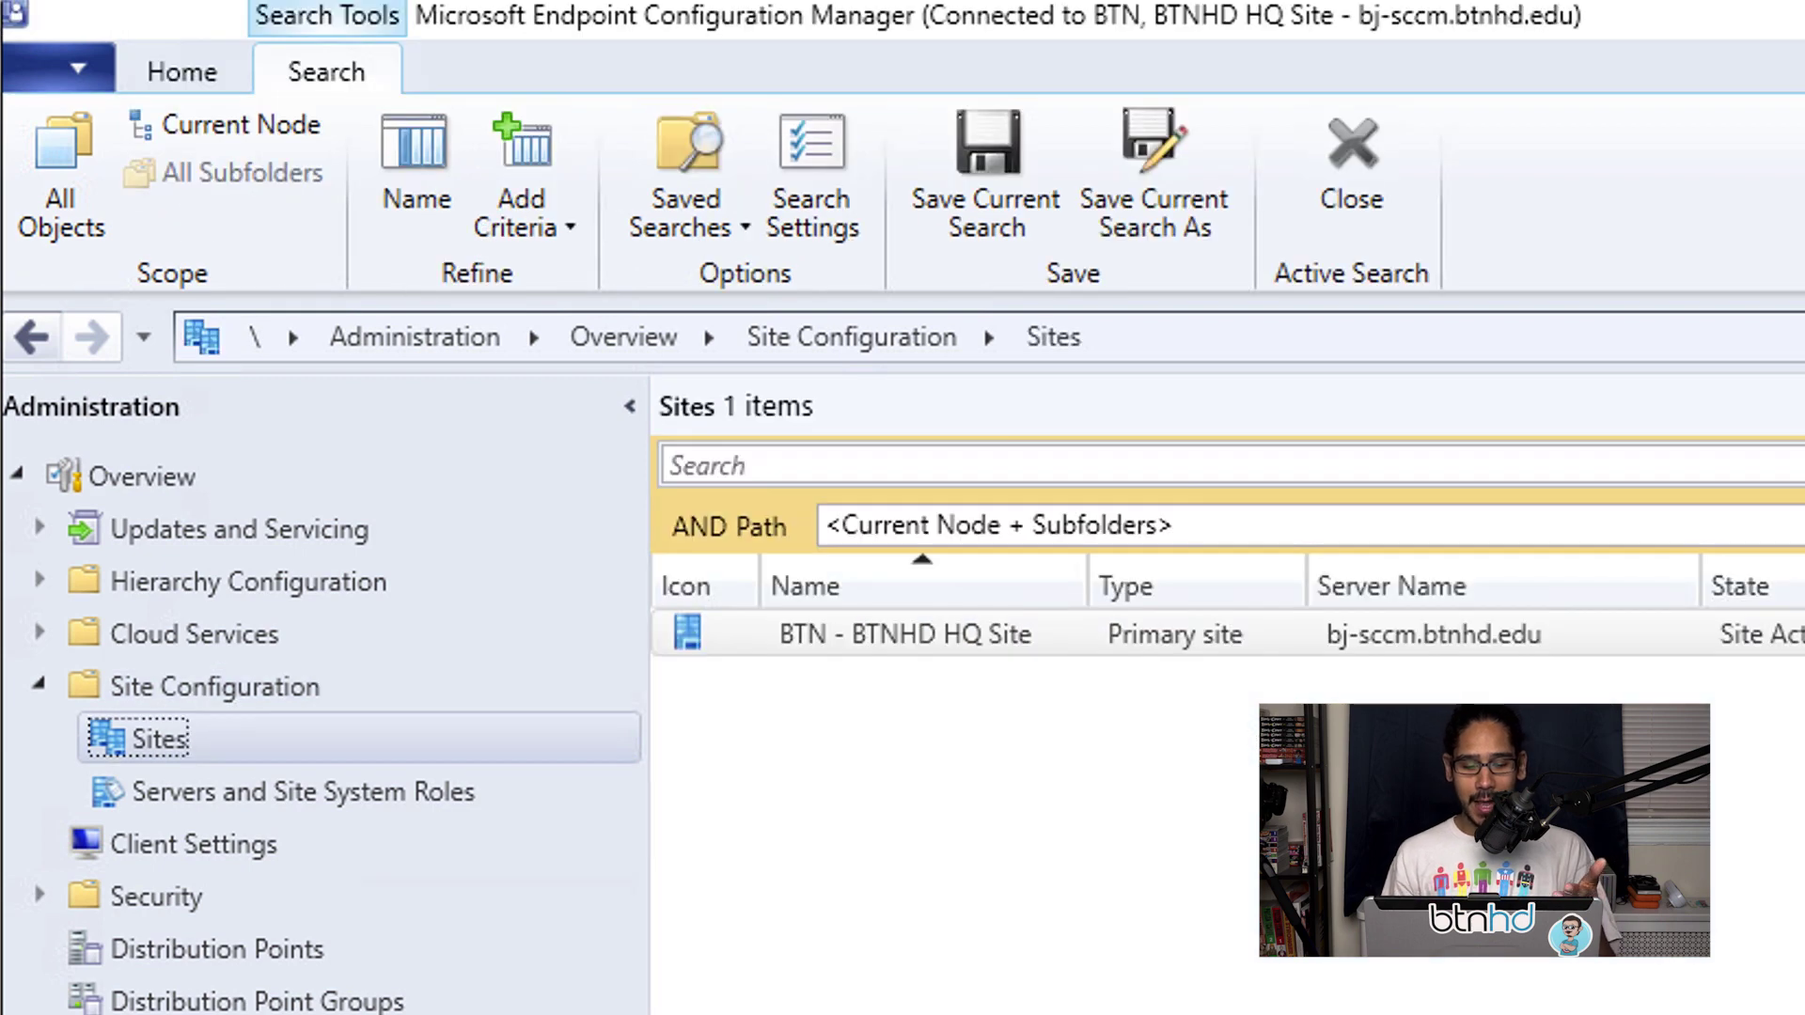
pyautogui.click(905, 635)
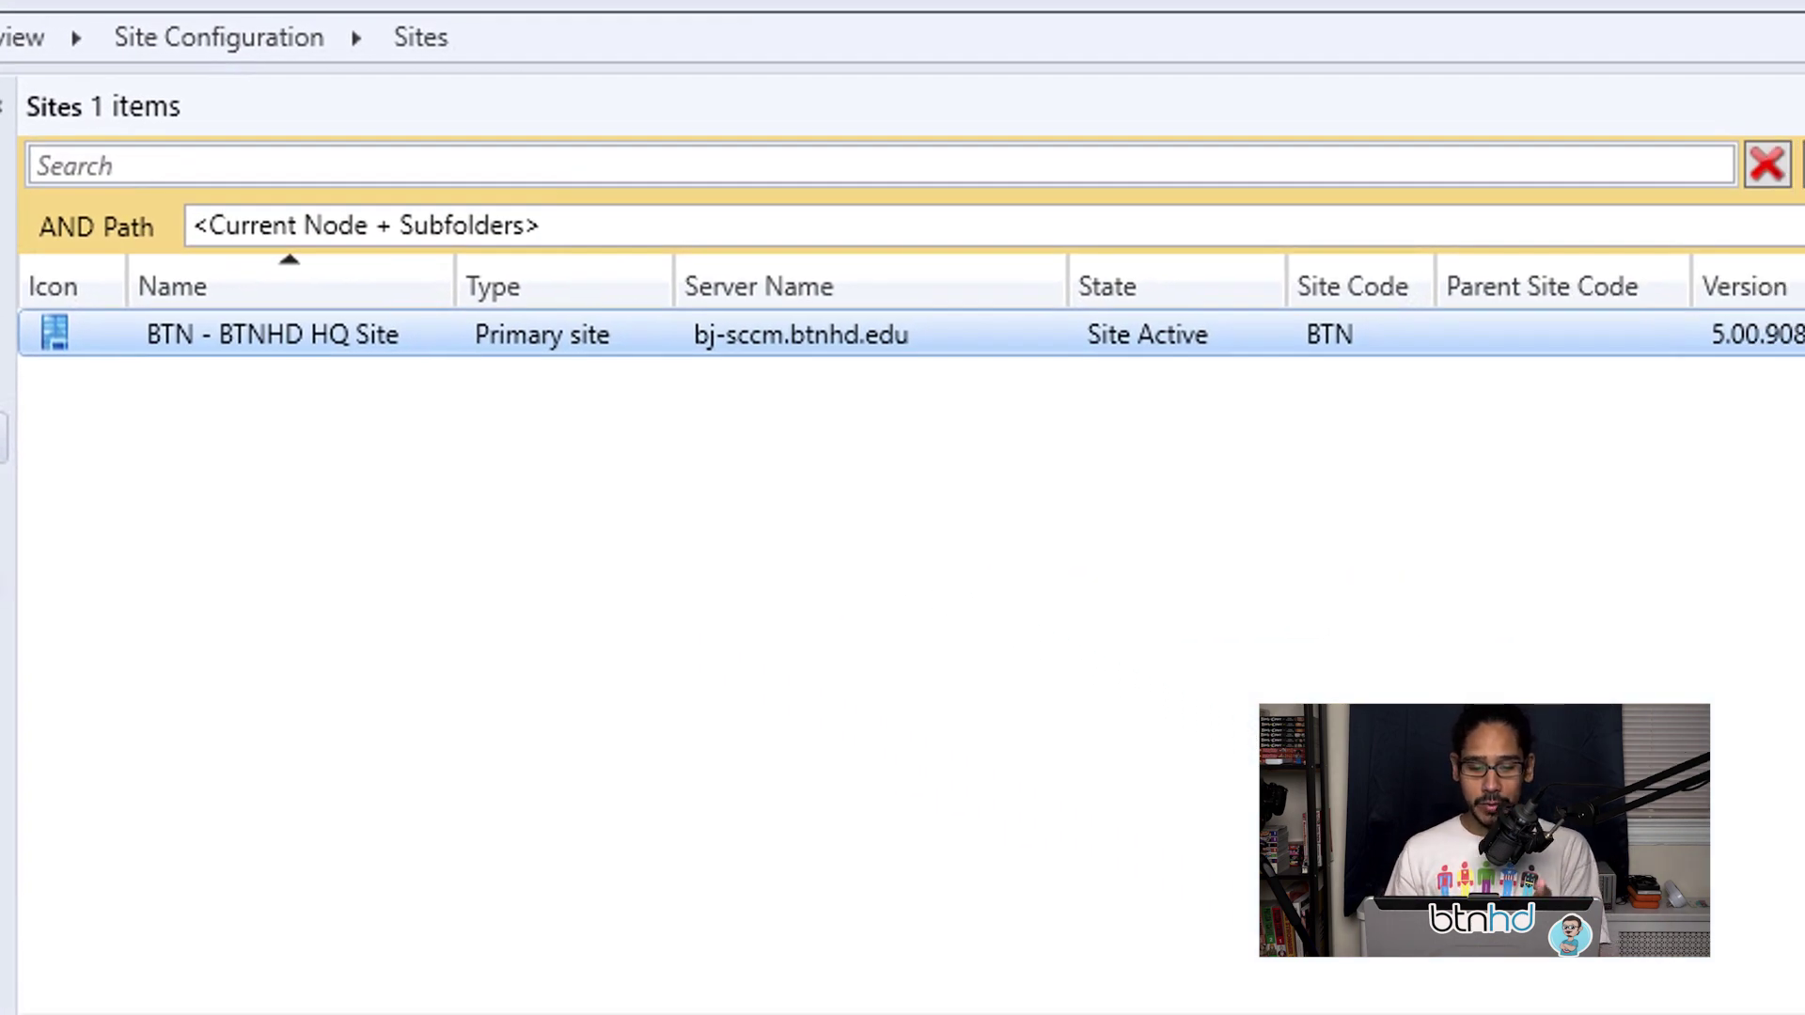
pyautogui.hotkey('shift', 'F10')
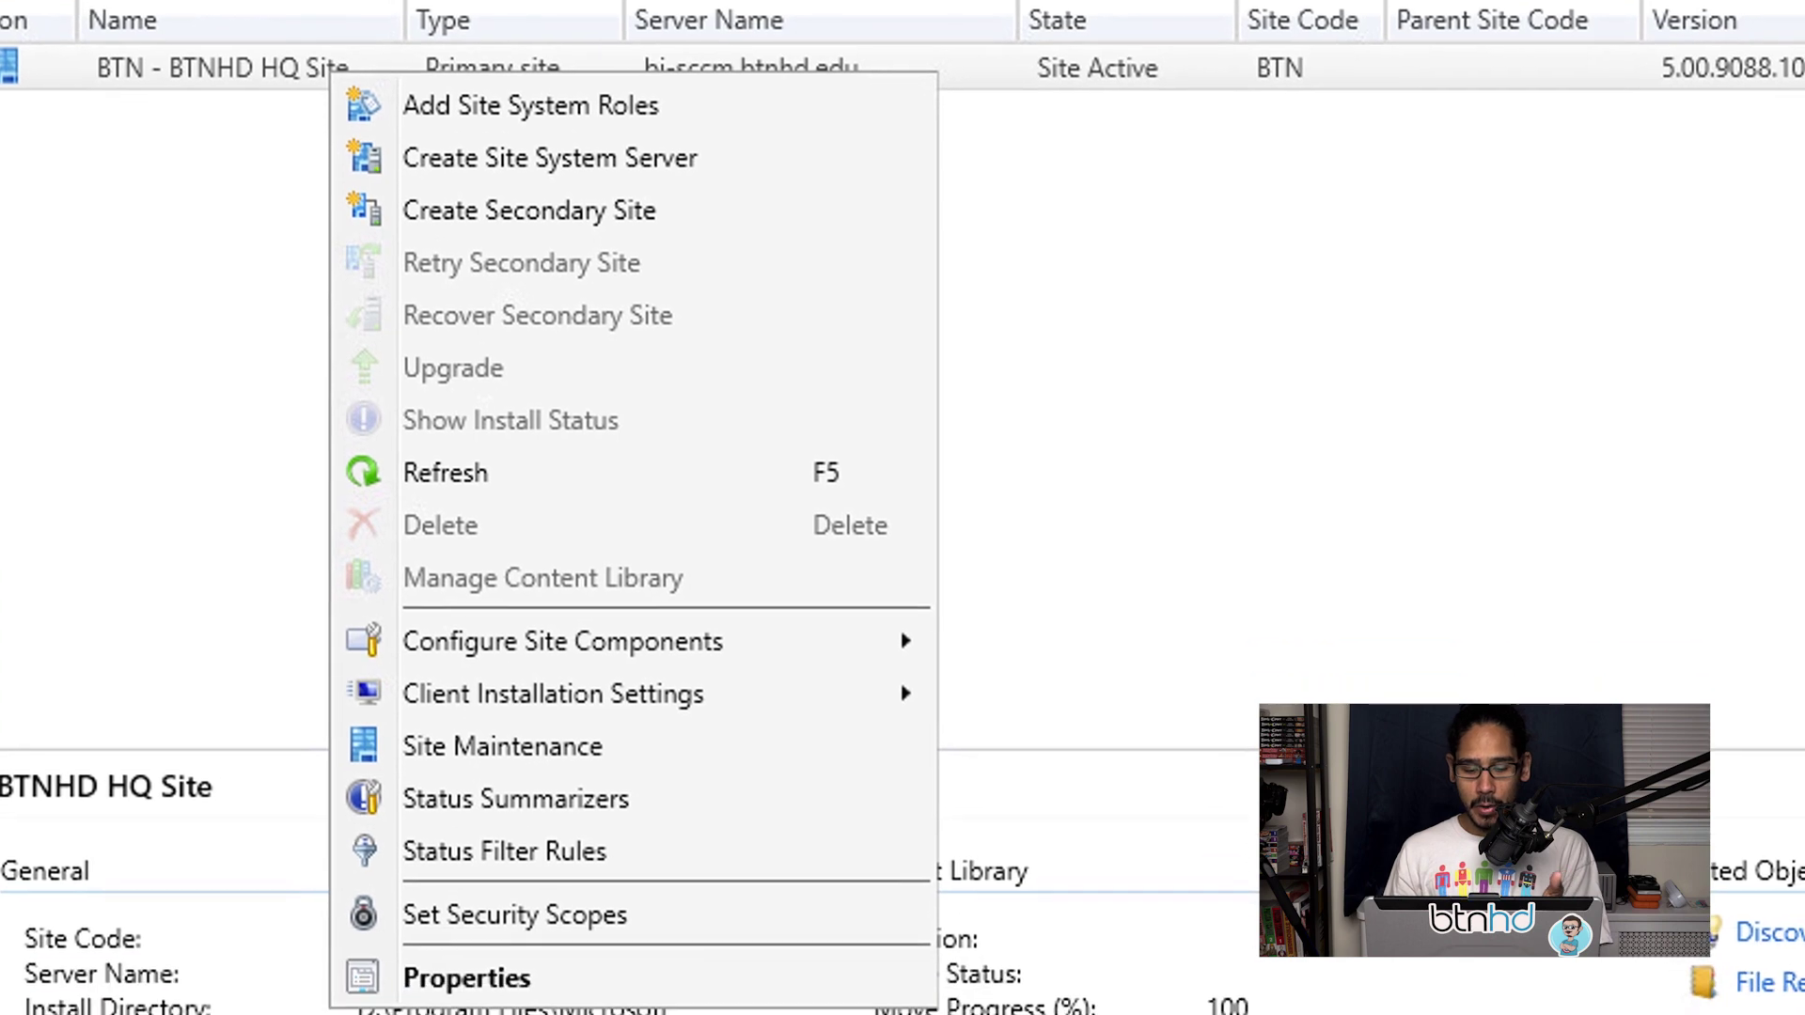
pyautogui.moveTo(563, 642)
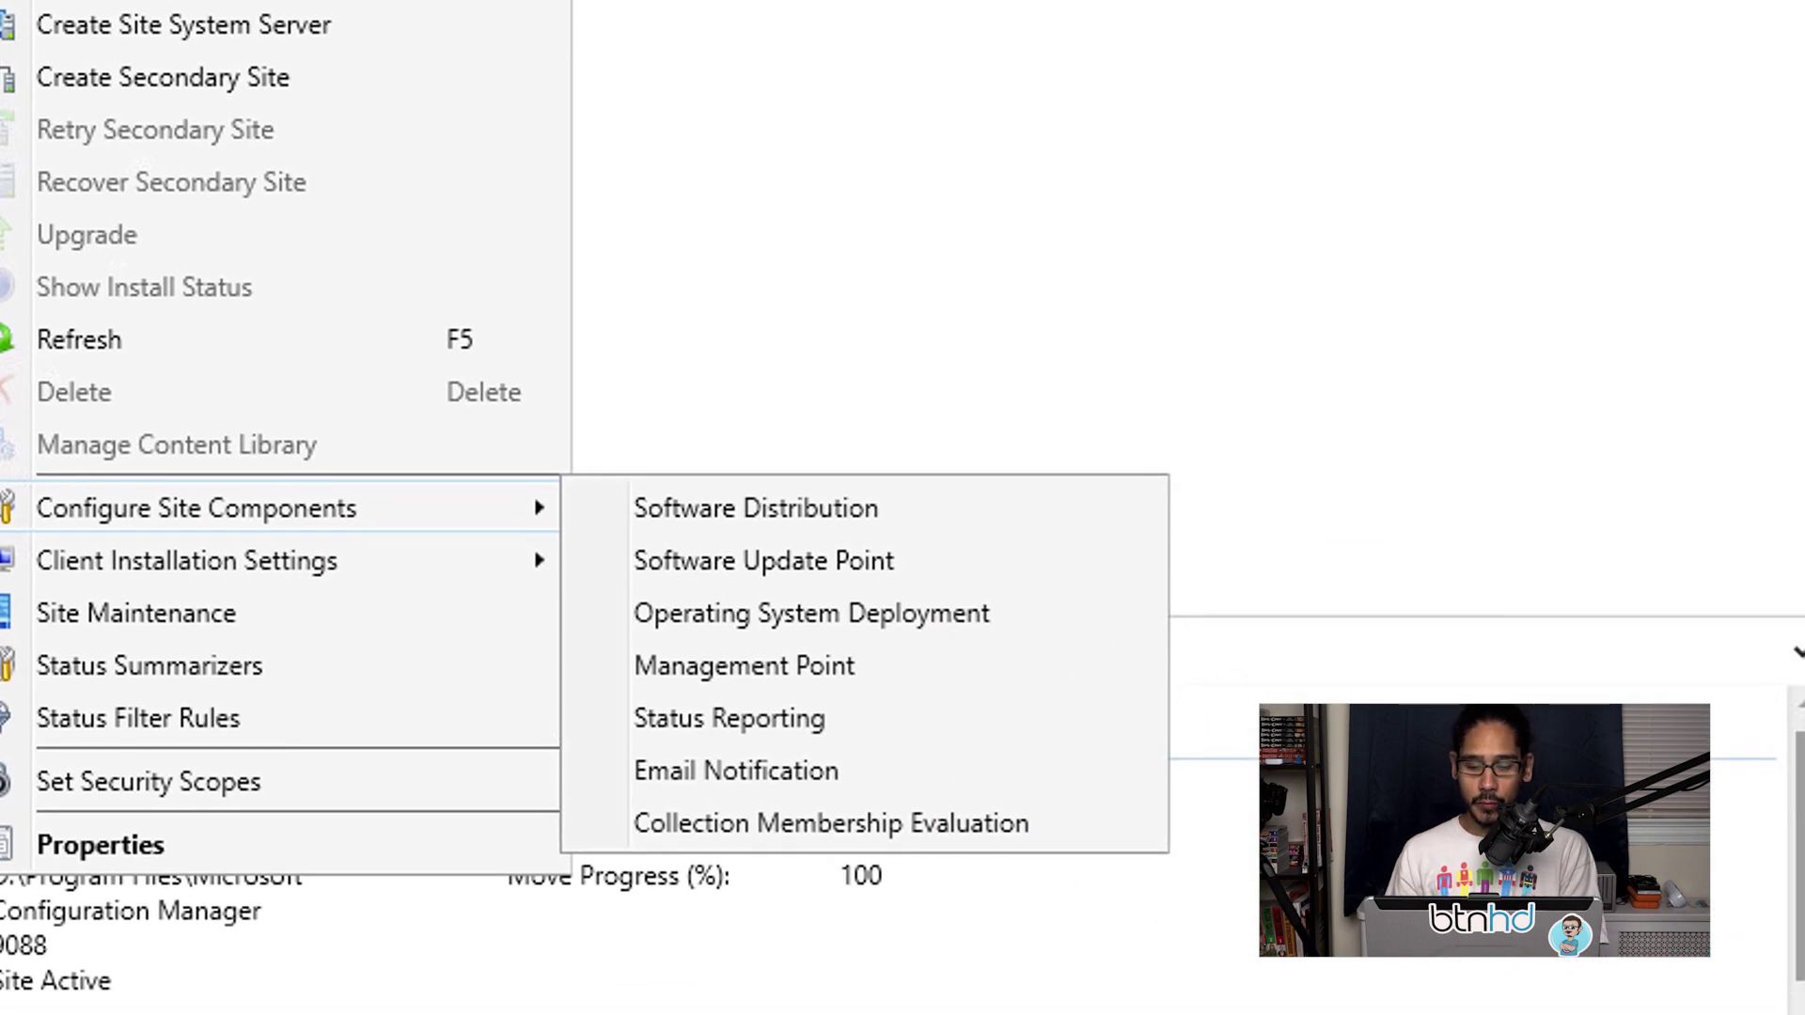
pyautogui.click(764, 561)
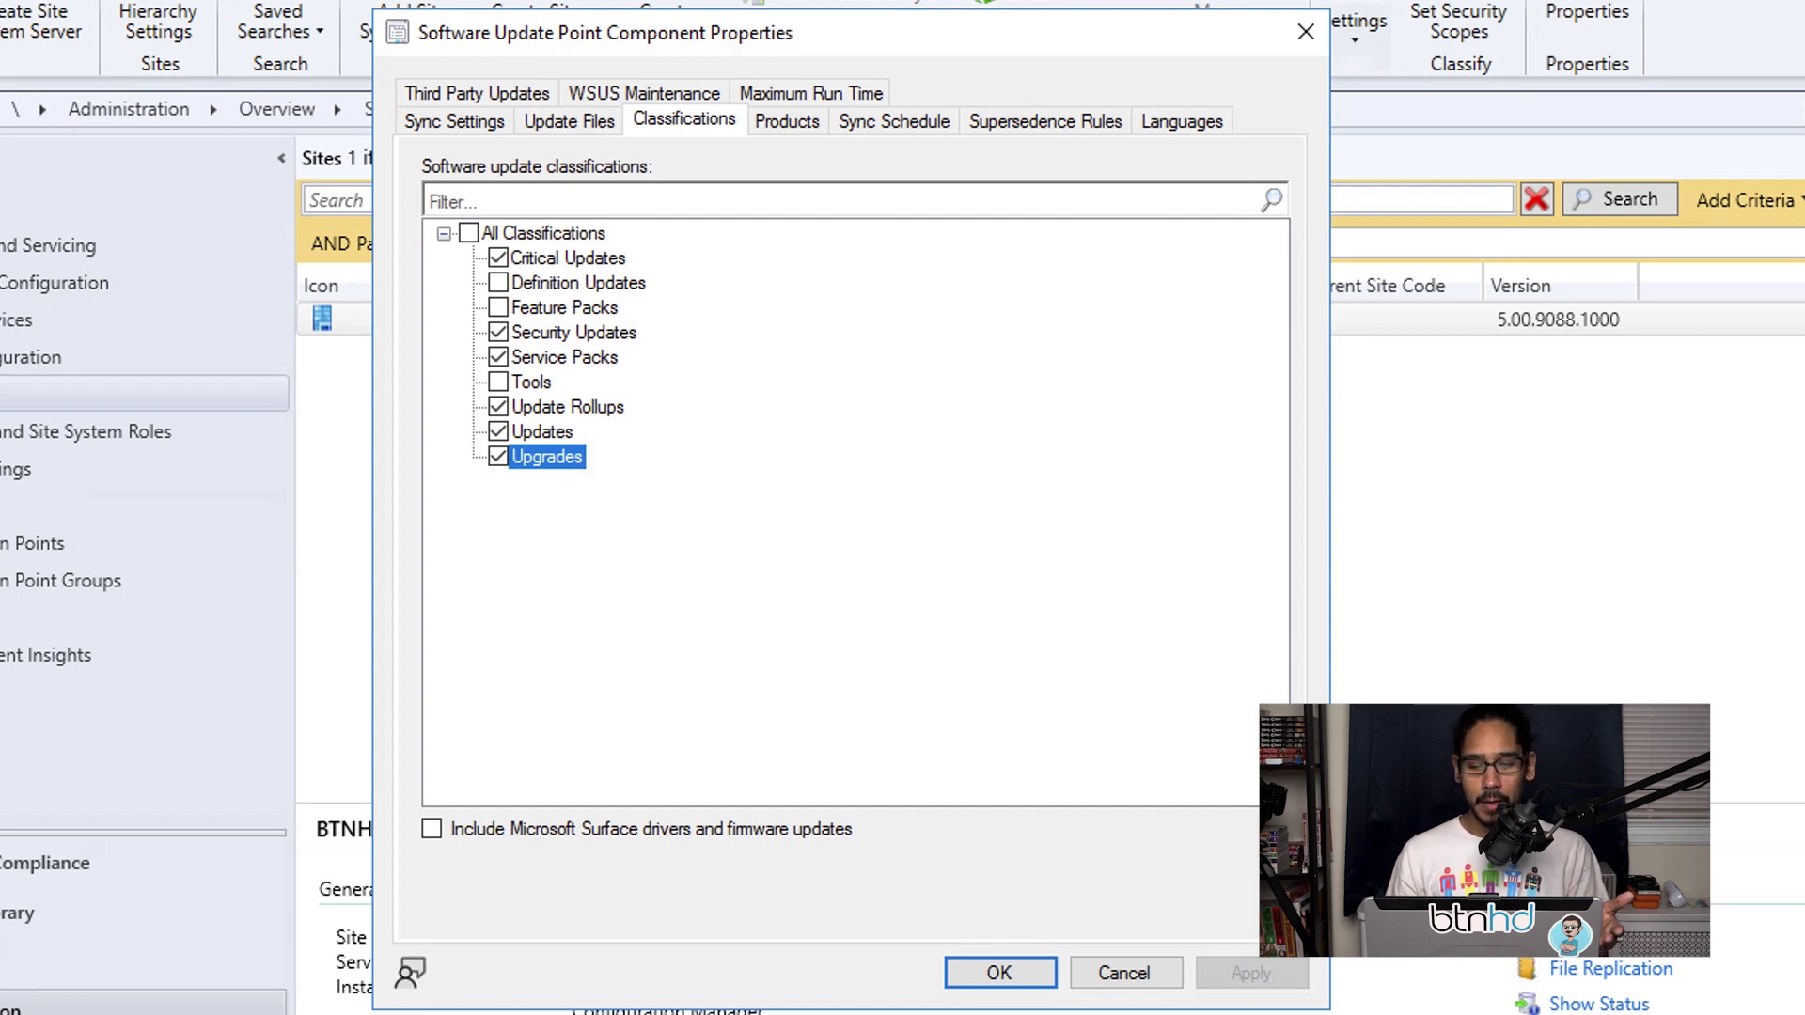
pyautogui.hotkey('ctrl', 'Tab')
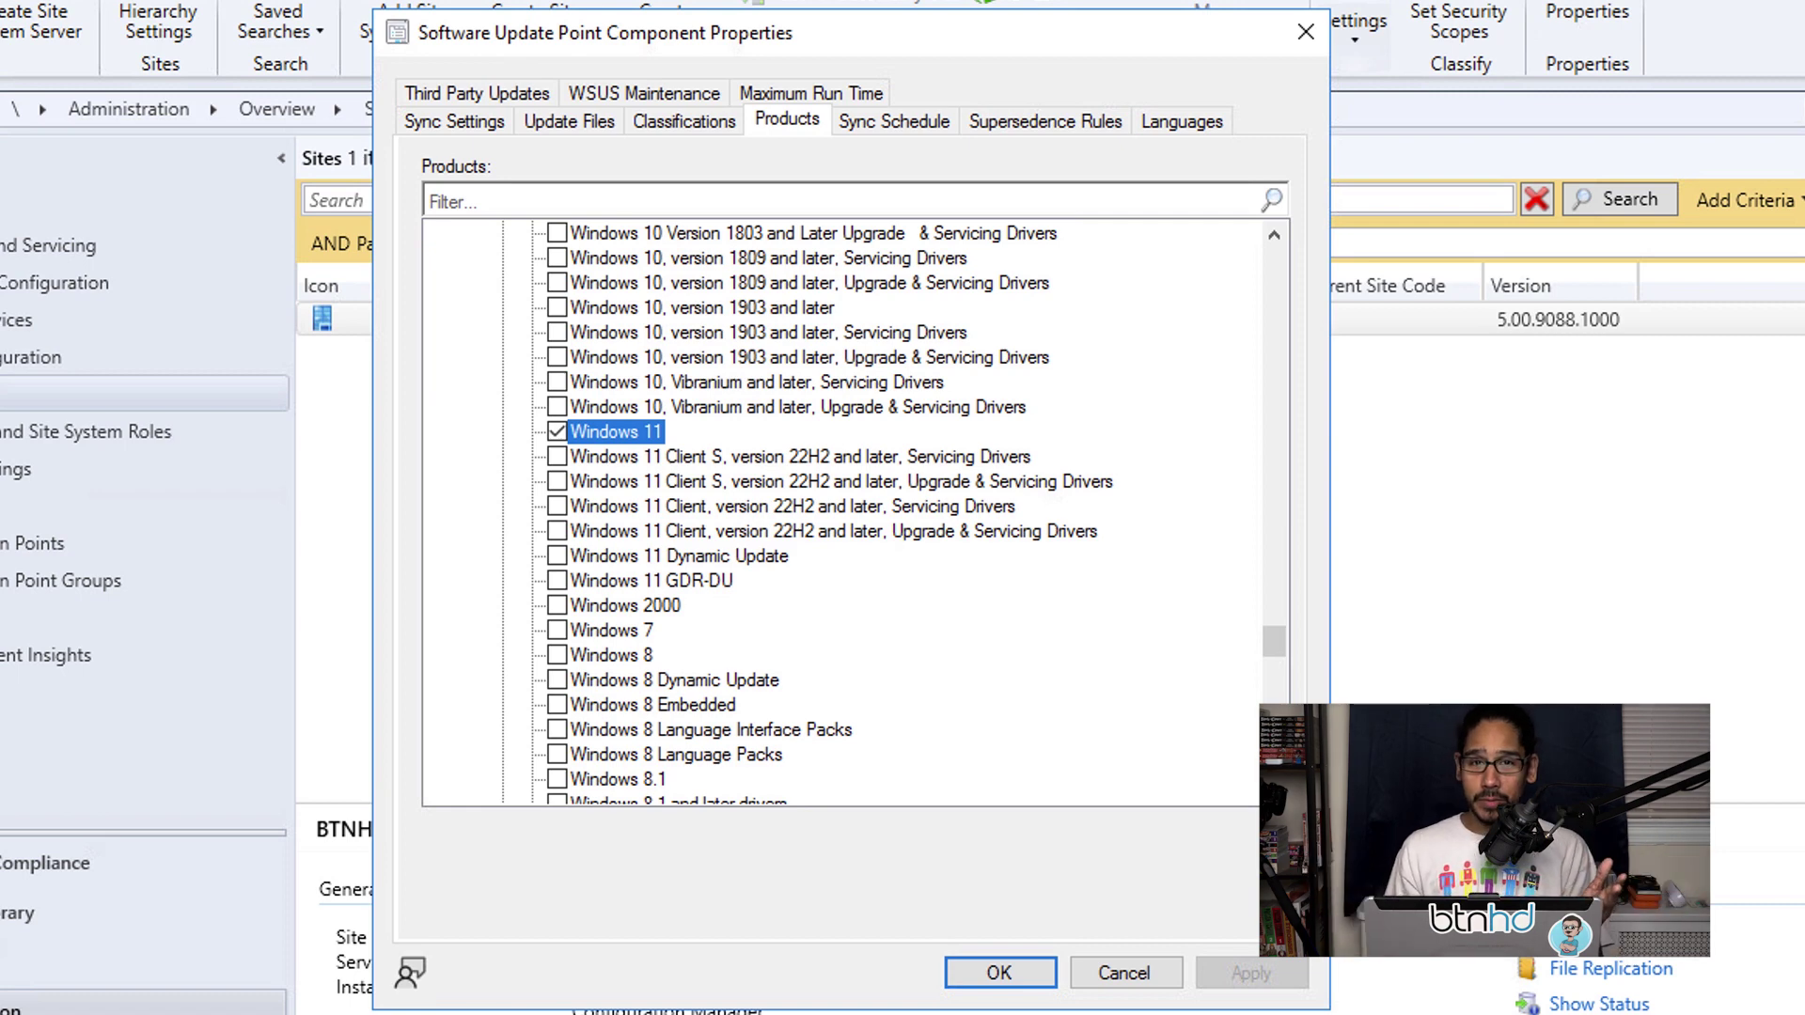
pyautogui.press('Escape')
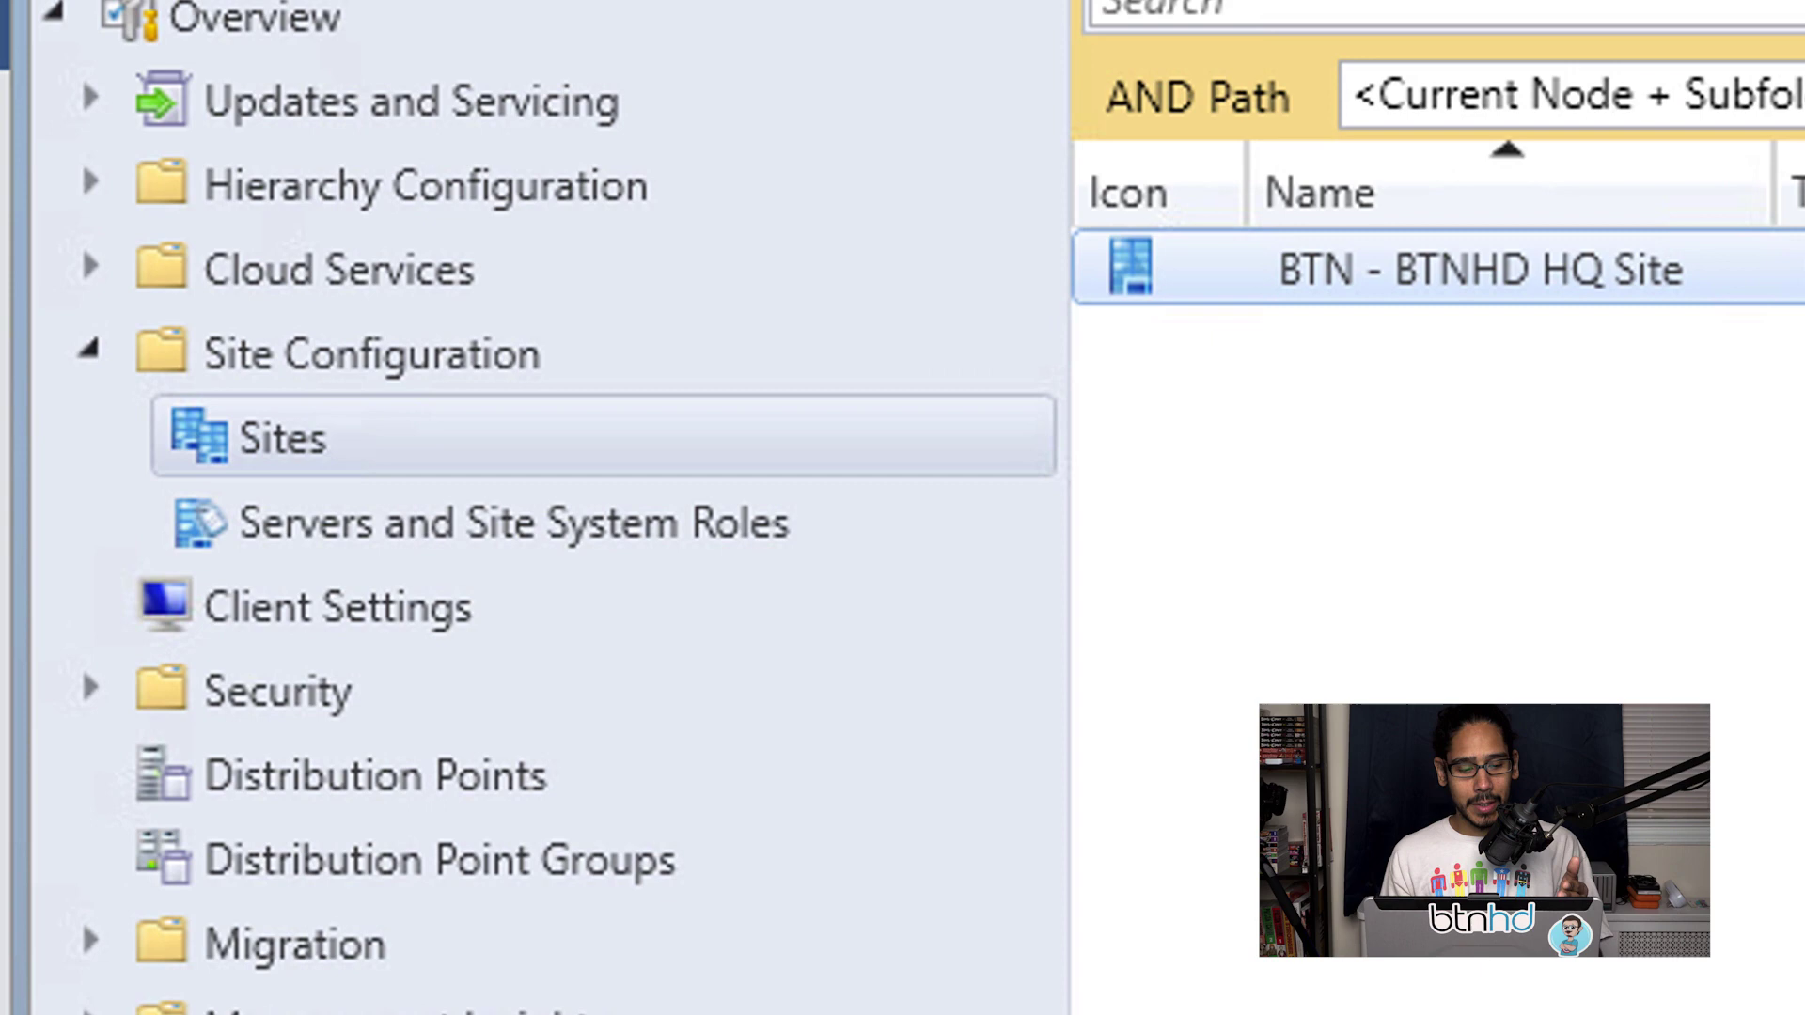
# Step: Open the Software Updates section in the properties of the Default Client Settings
pyautogui.click(15, 468)
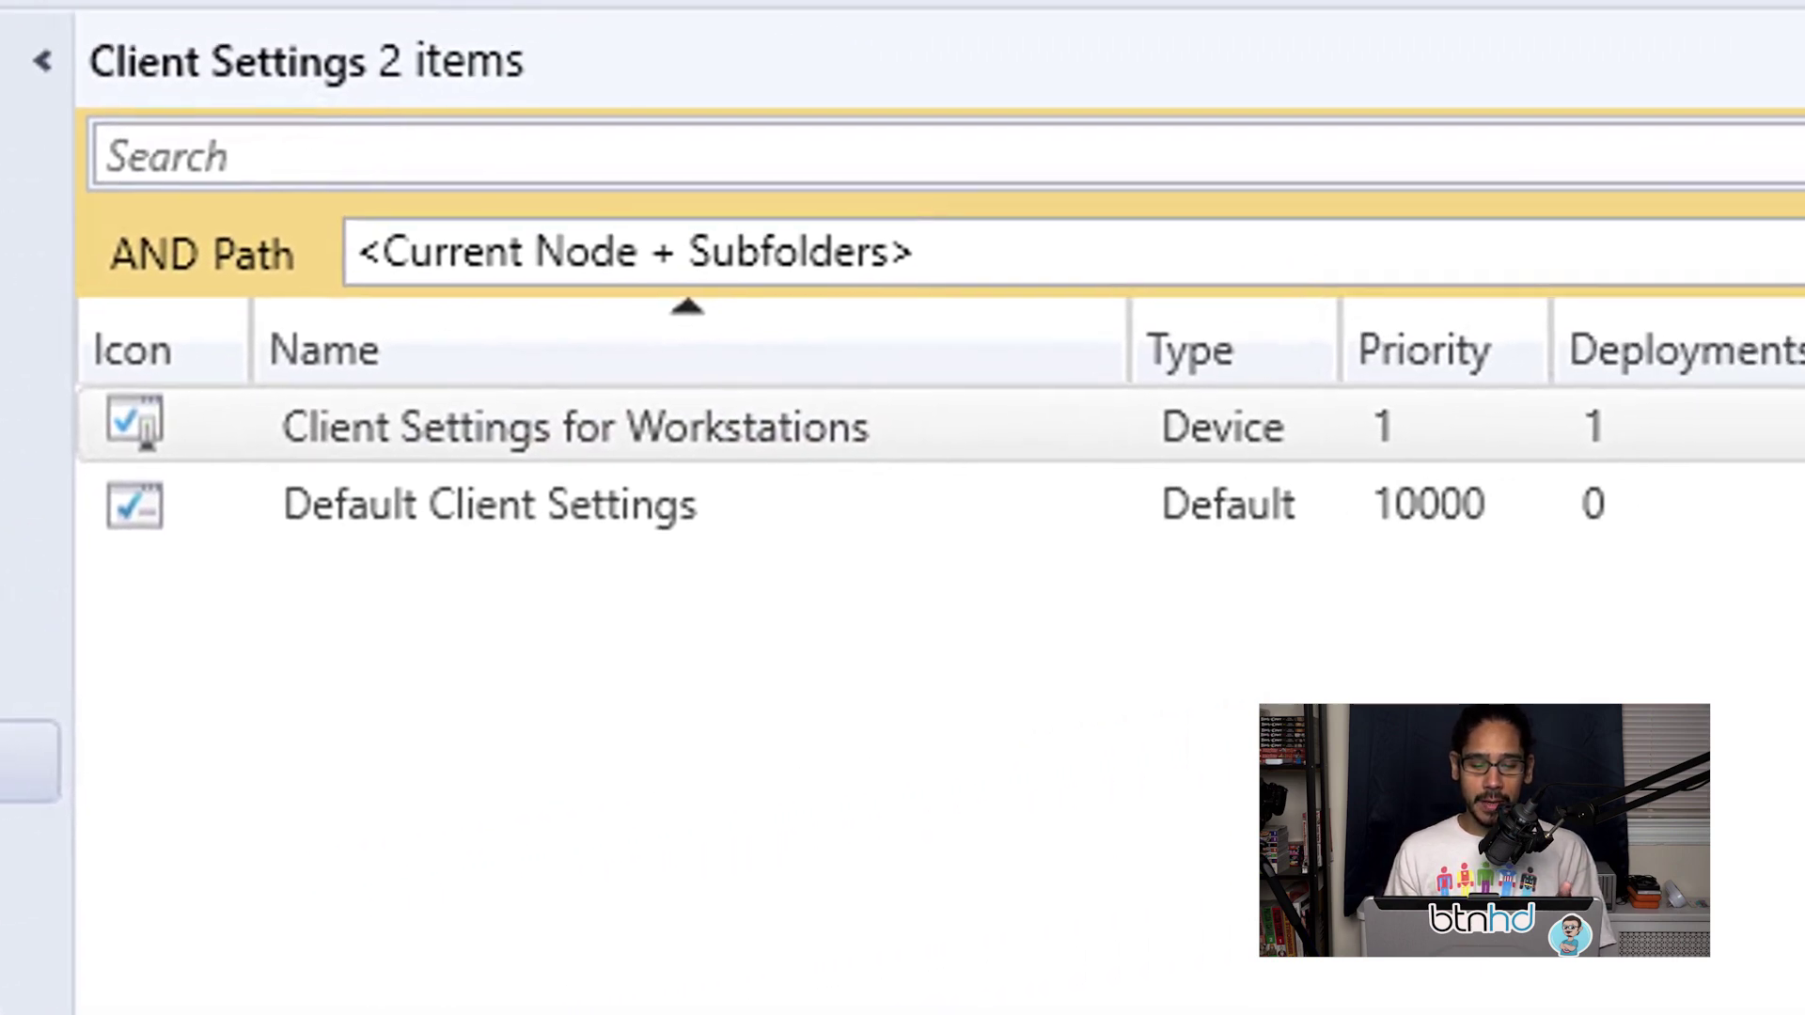
pyautogui.click(1484, 347)
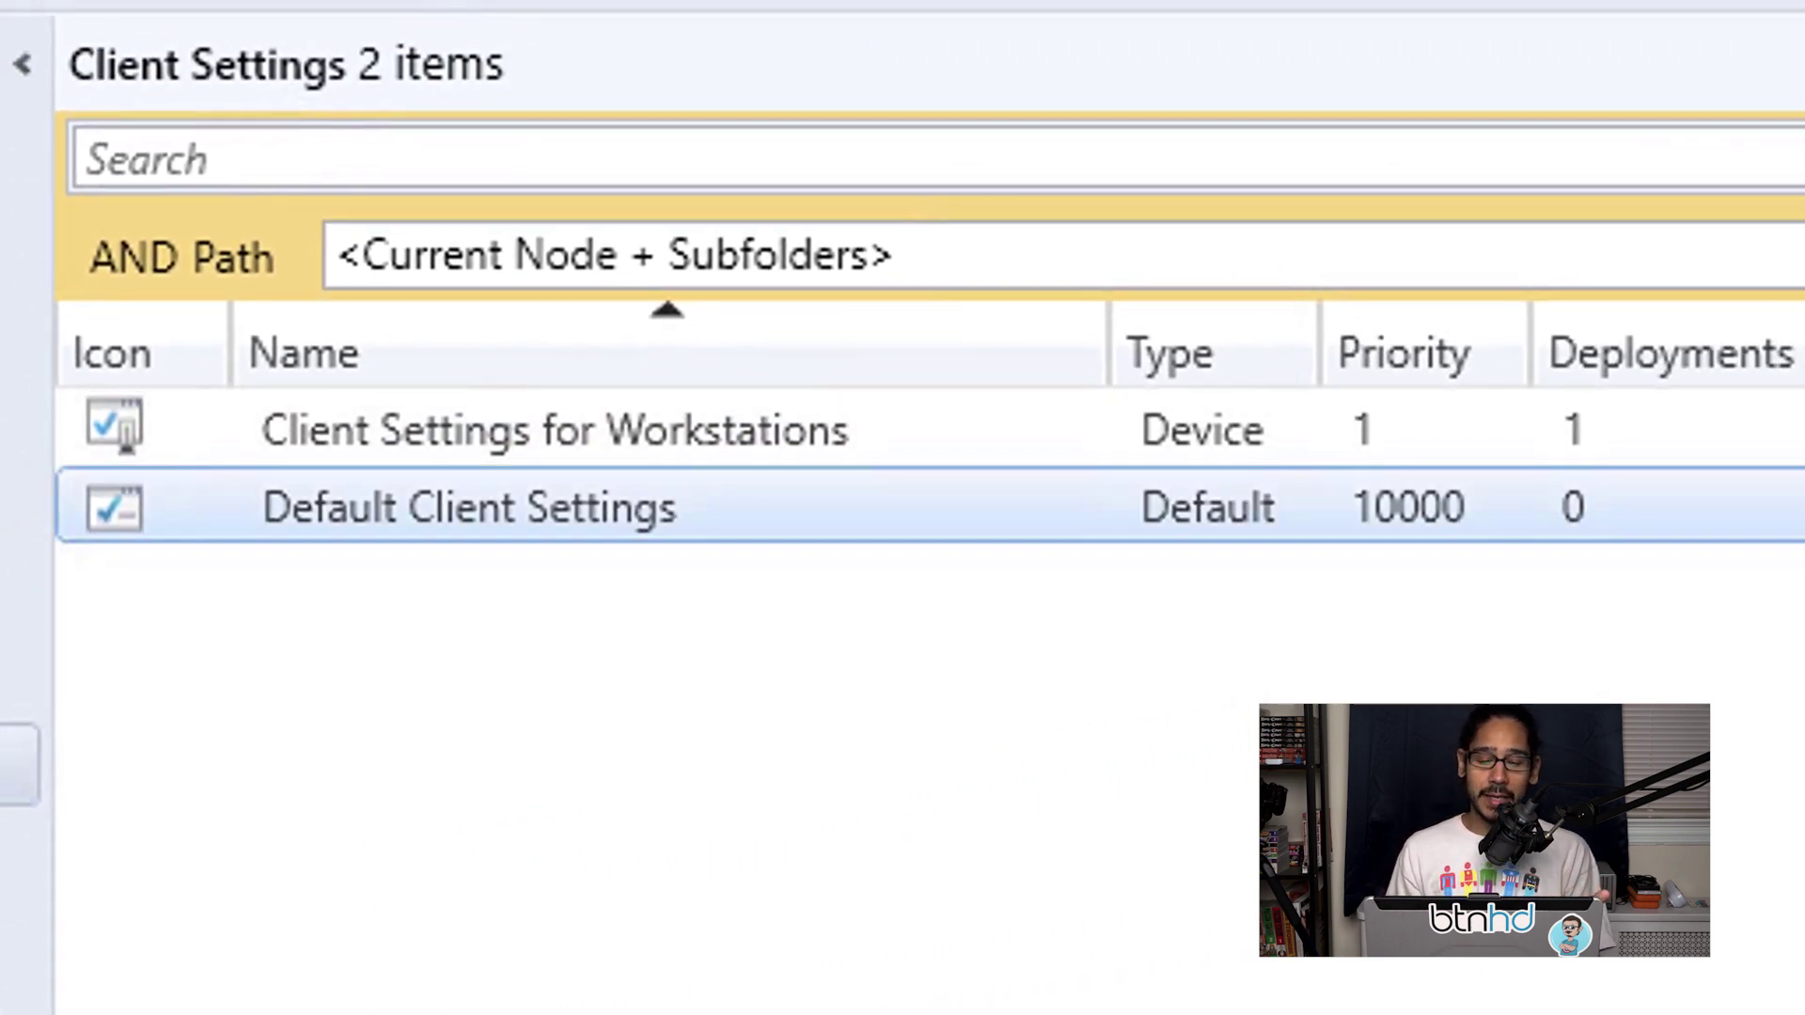
pyautogui.rightClick(724, 521)
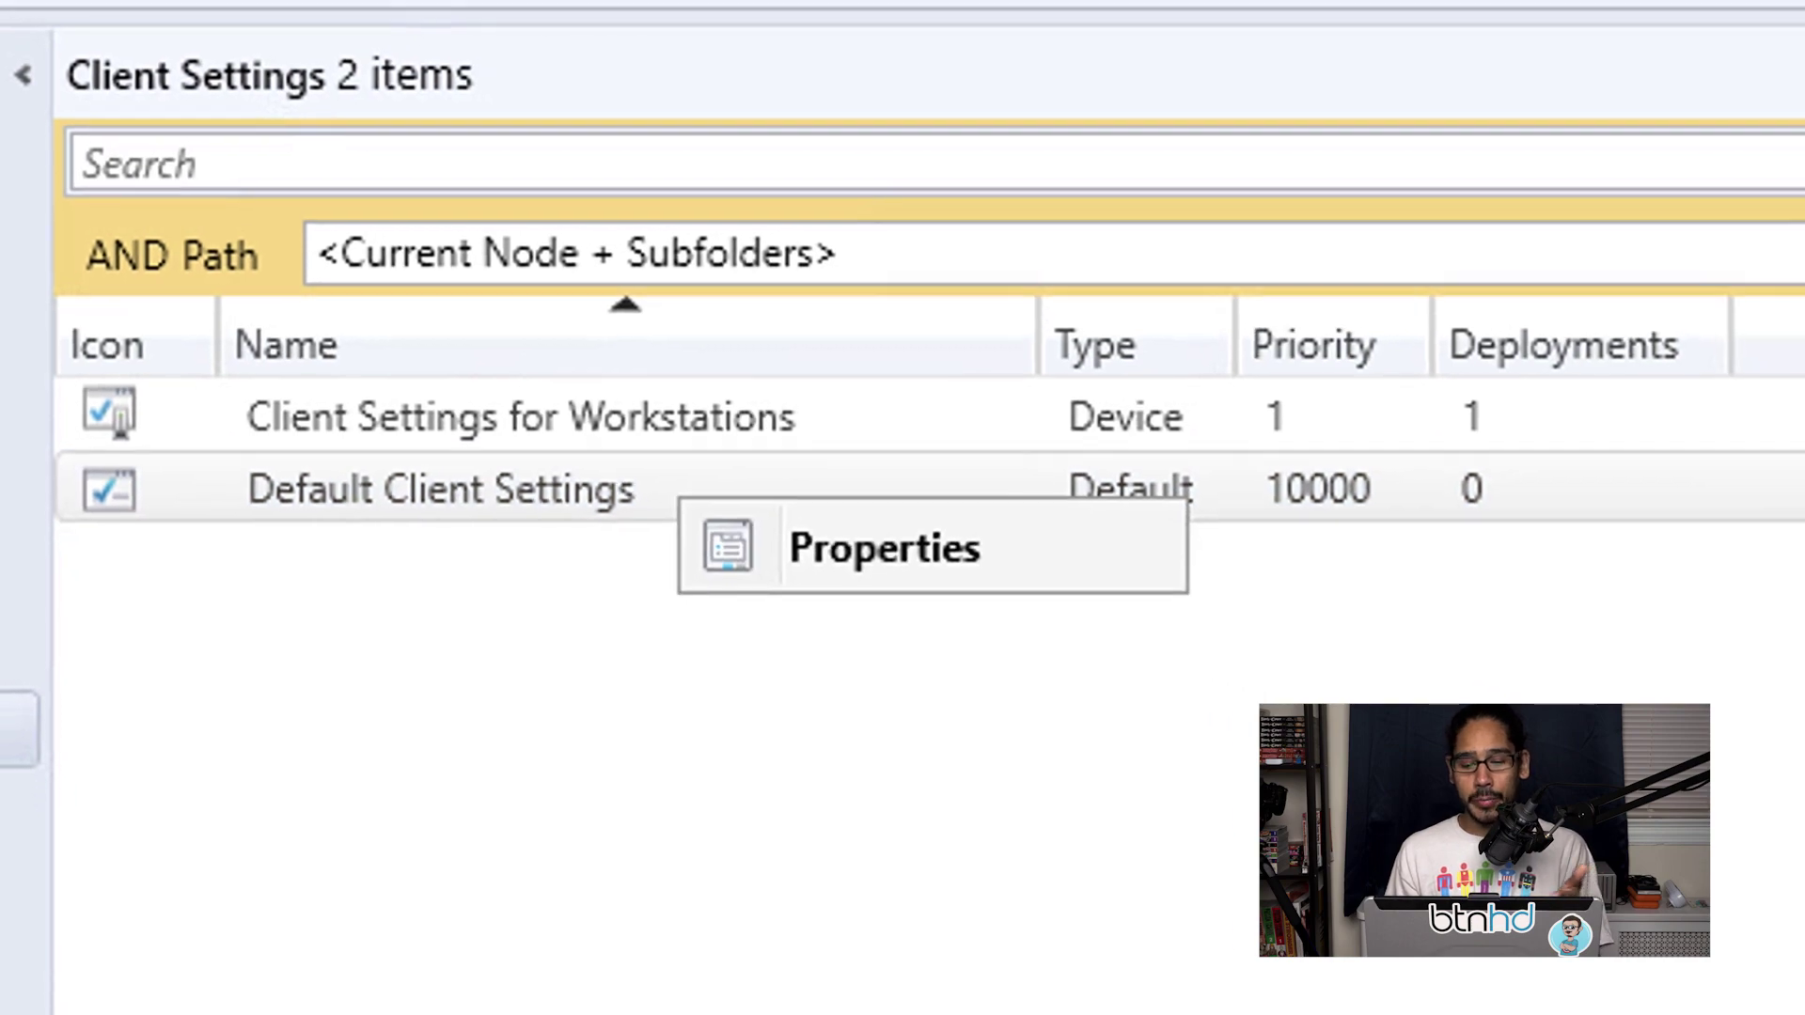
pyautogui.click(894, 568)
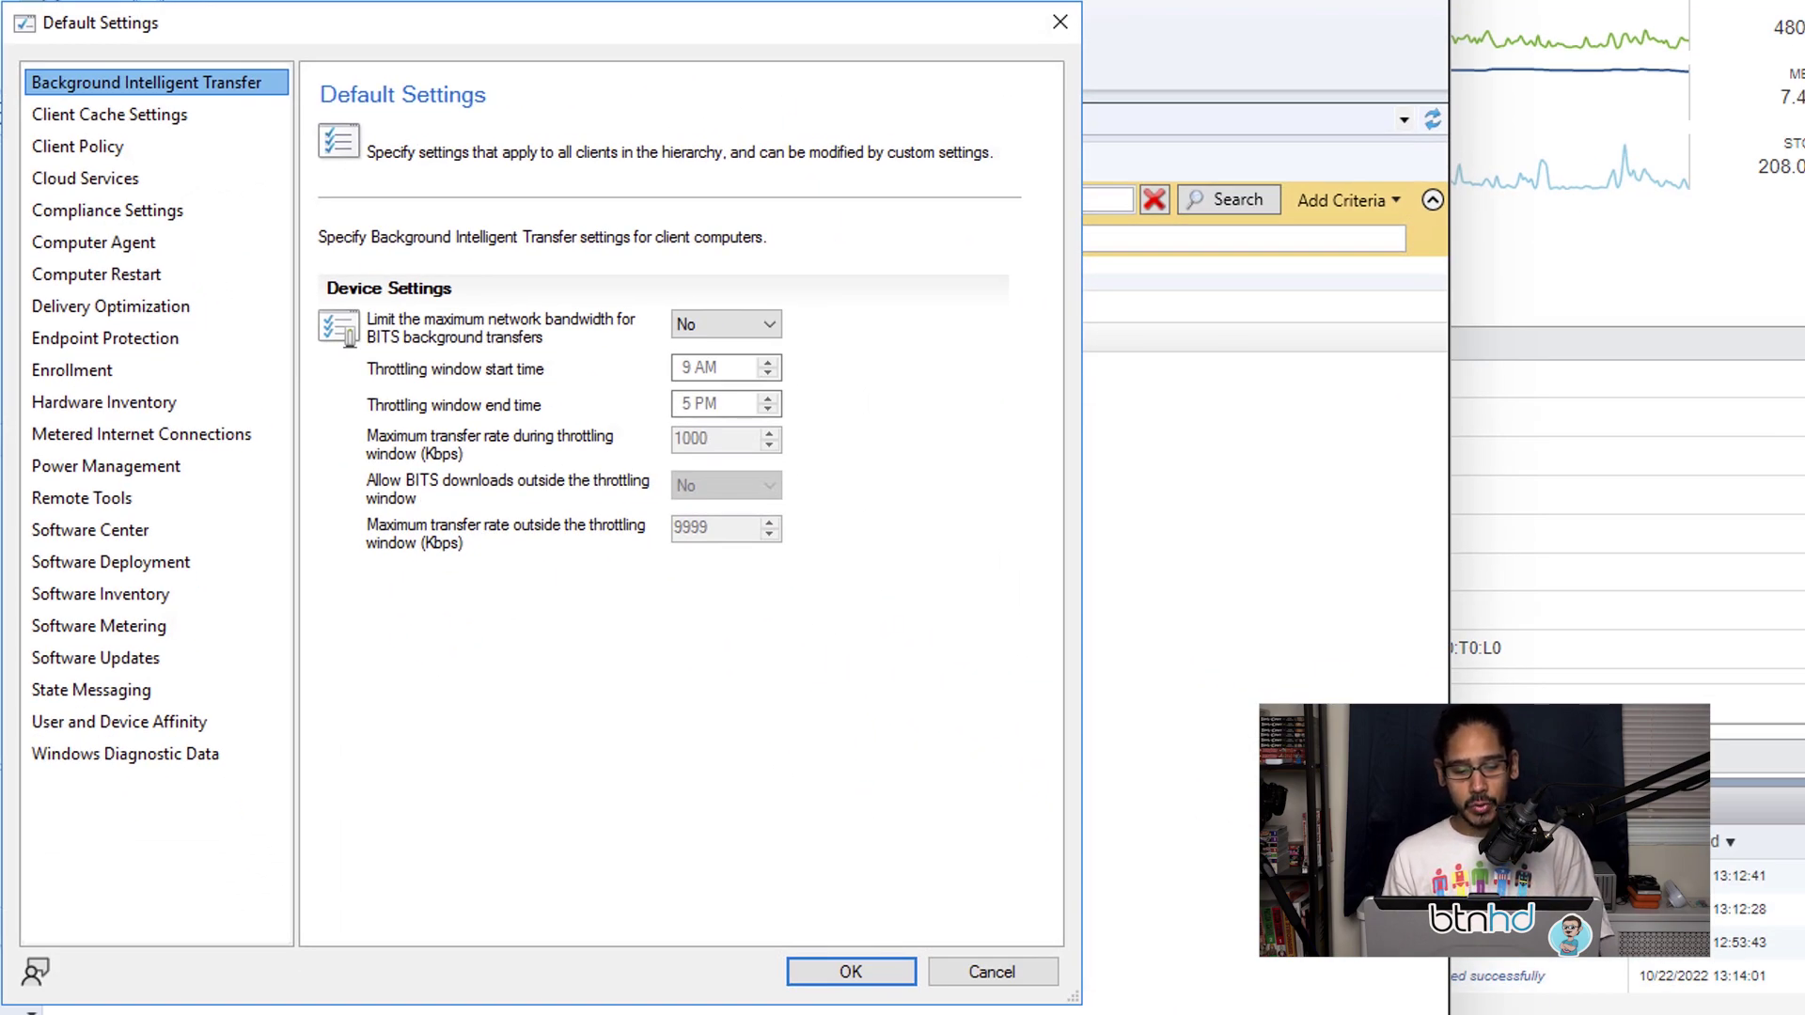
pyautogui.click(95, 657)
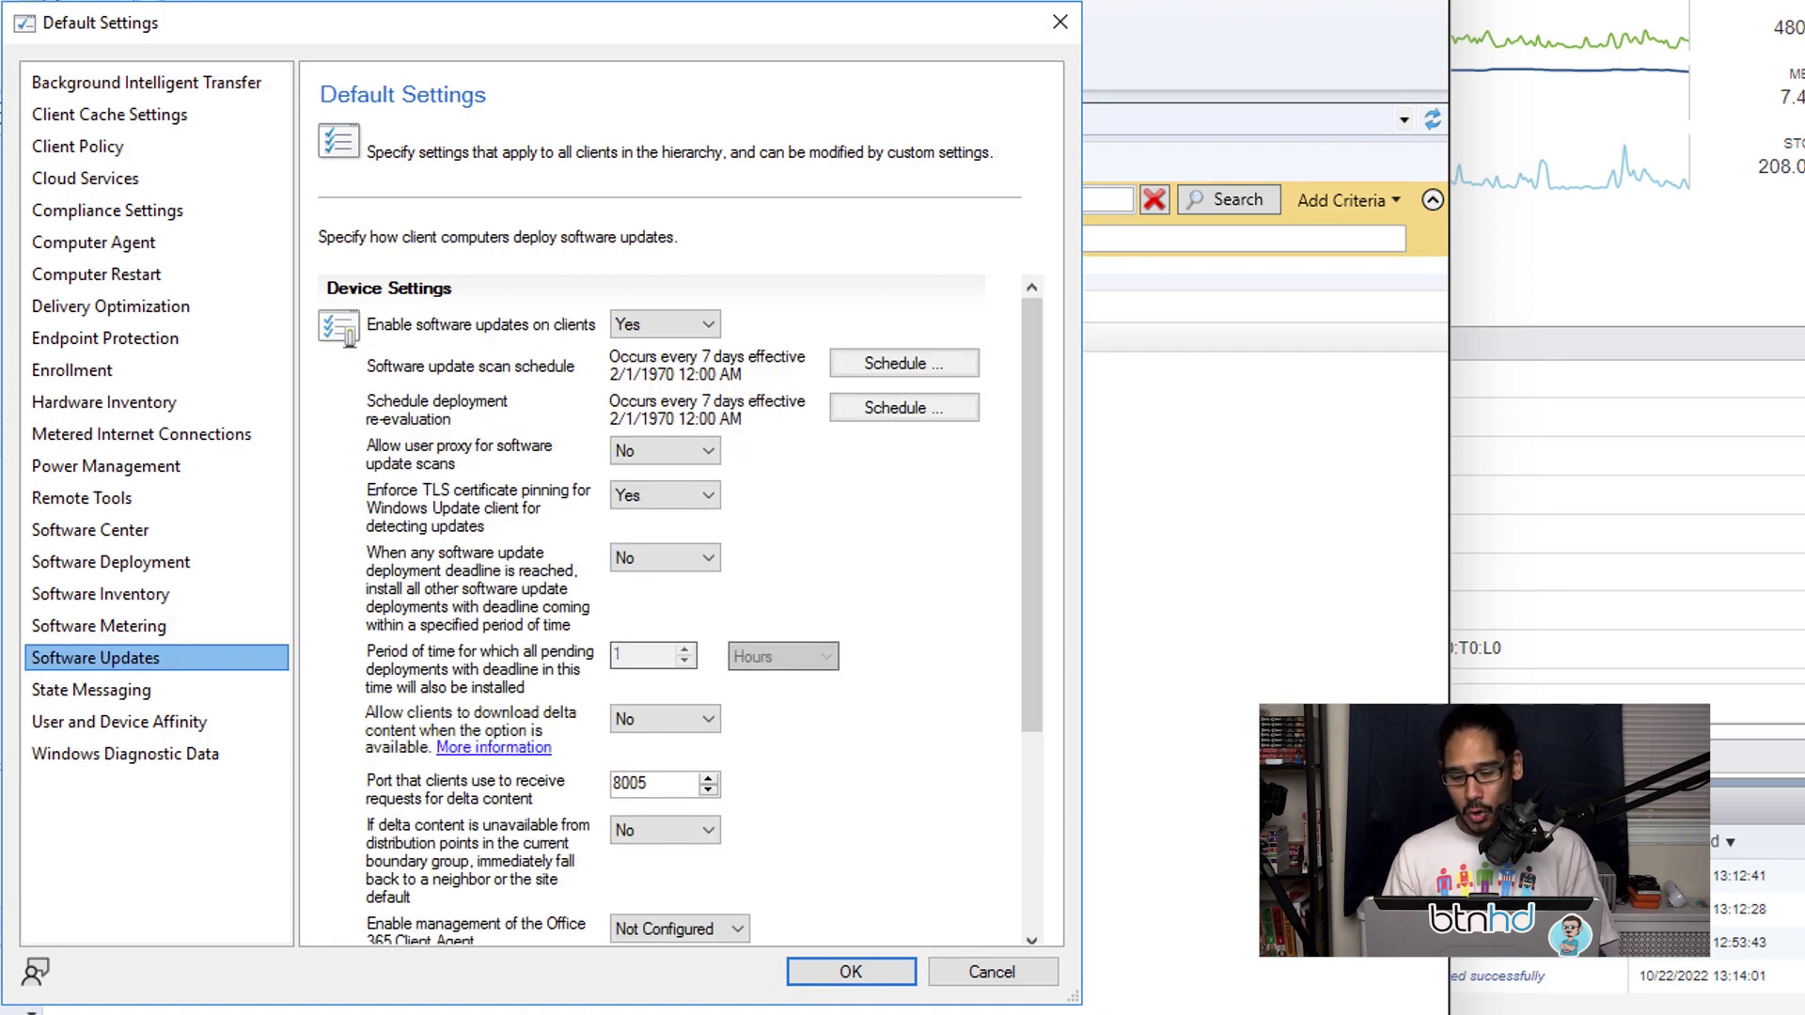
# Step: Set the thread priority for feature updates to Normal, enable Dynamic Update for feature updates with Yes, and save the settings
pyautogui.scroll(-5, 667, 611)
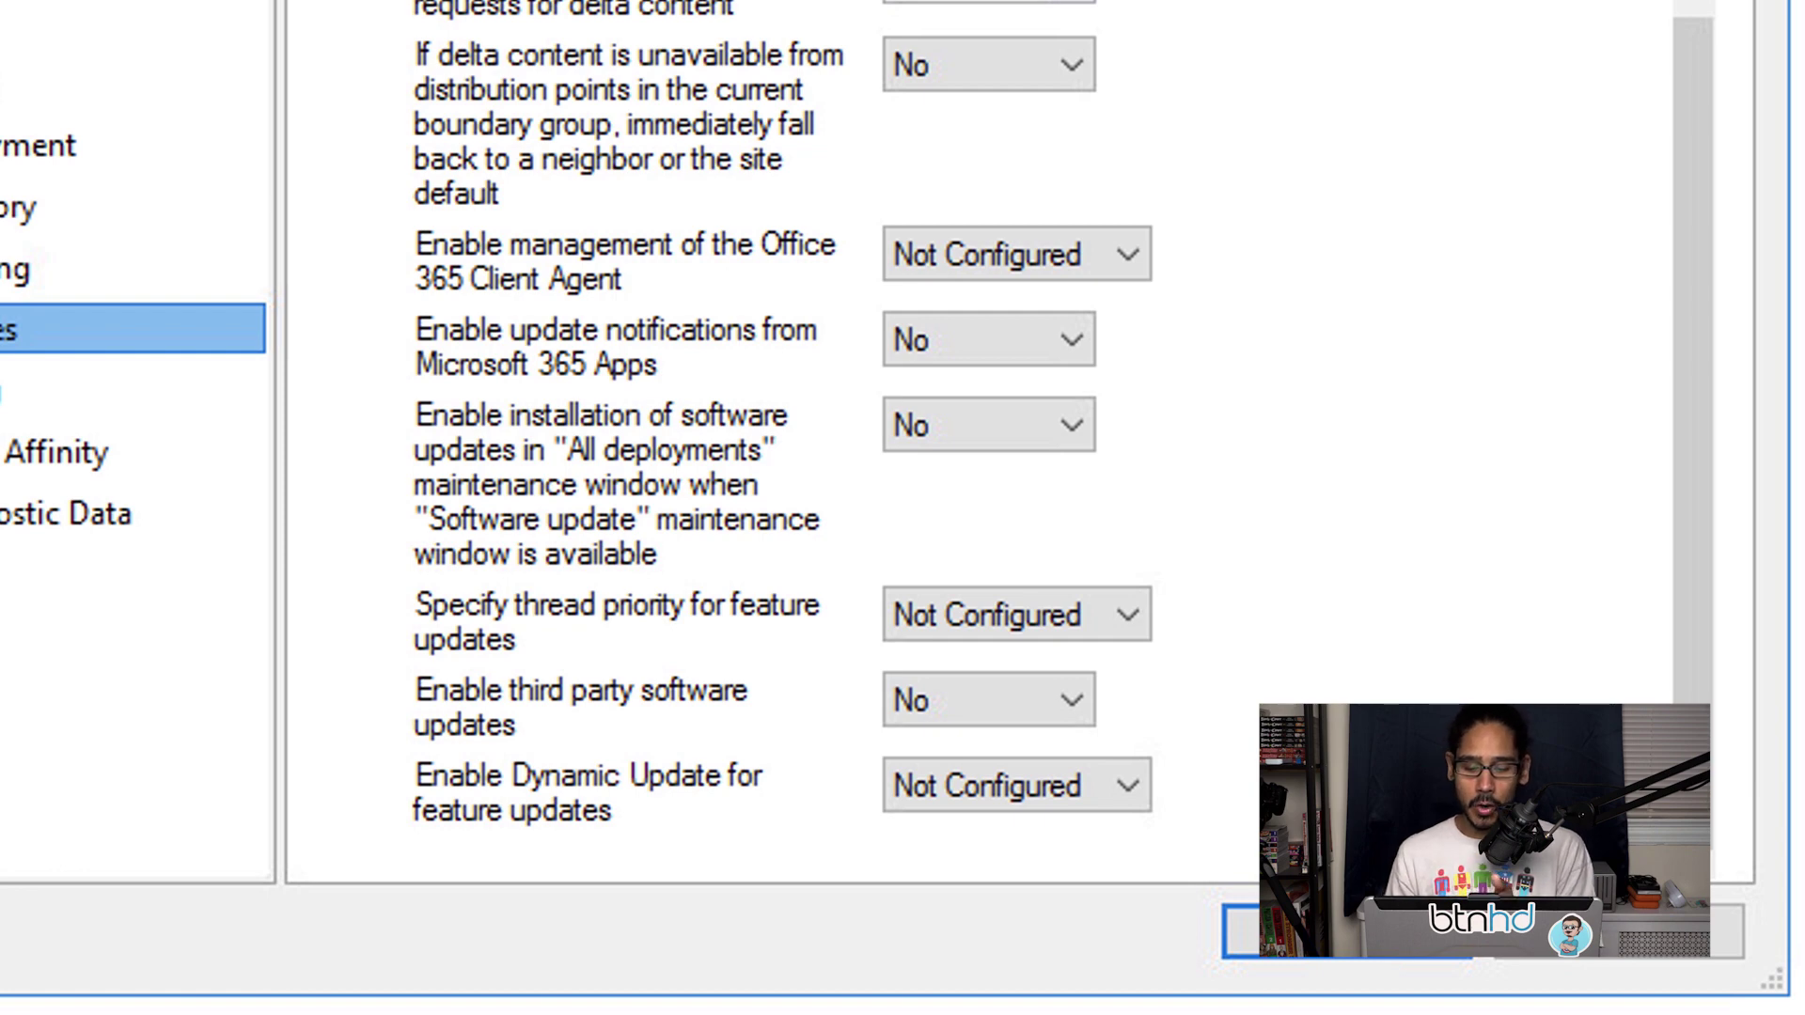
pyautogui.click(1016, 615)
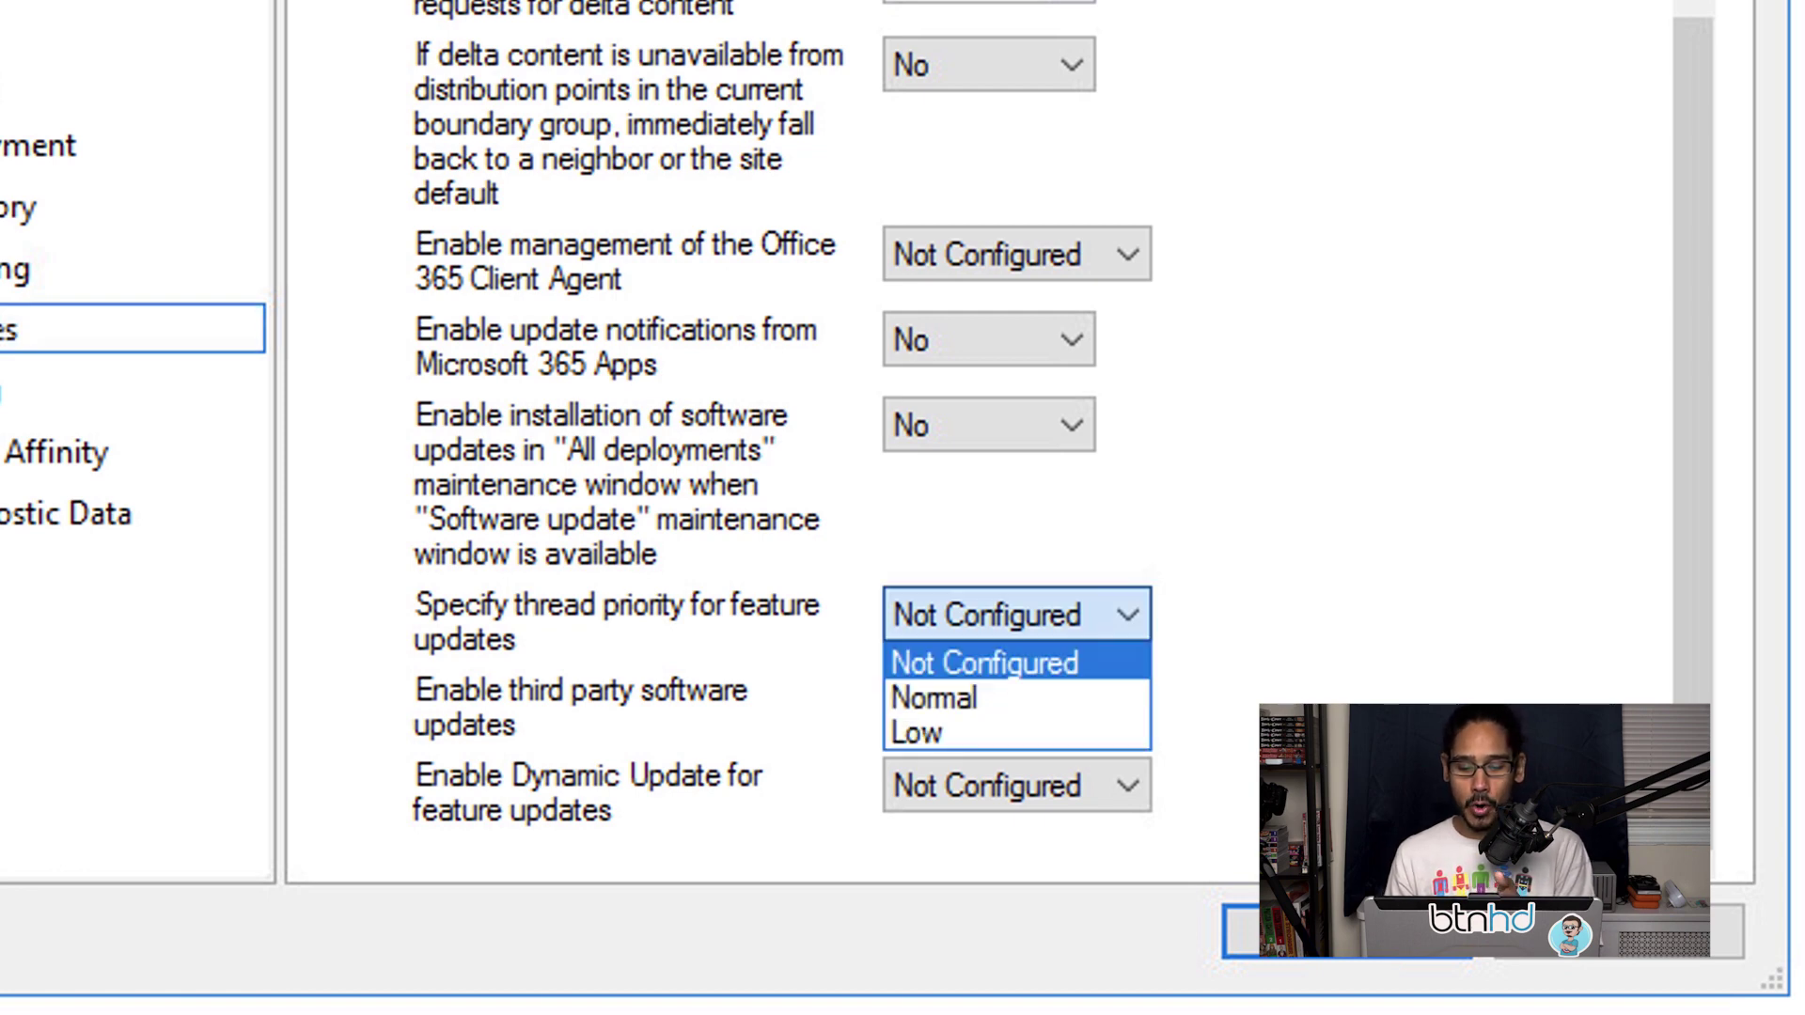
pyautogui.click(934, 698)
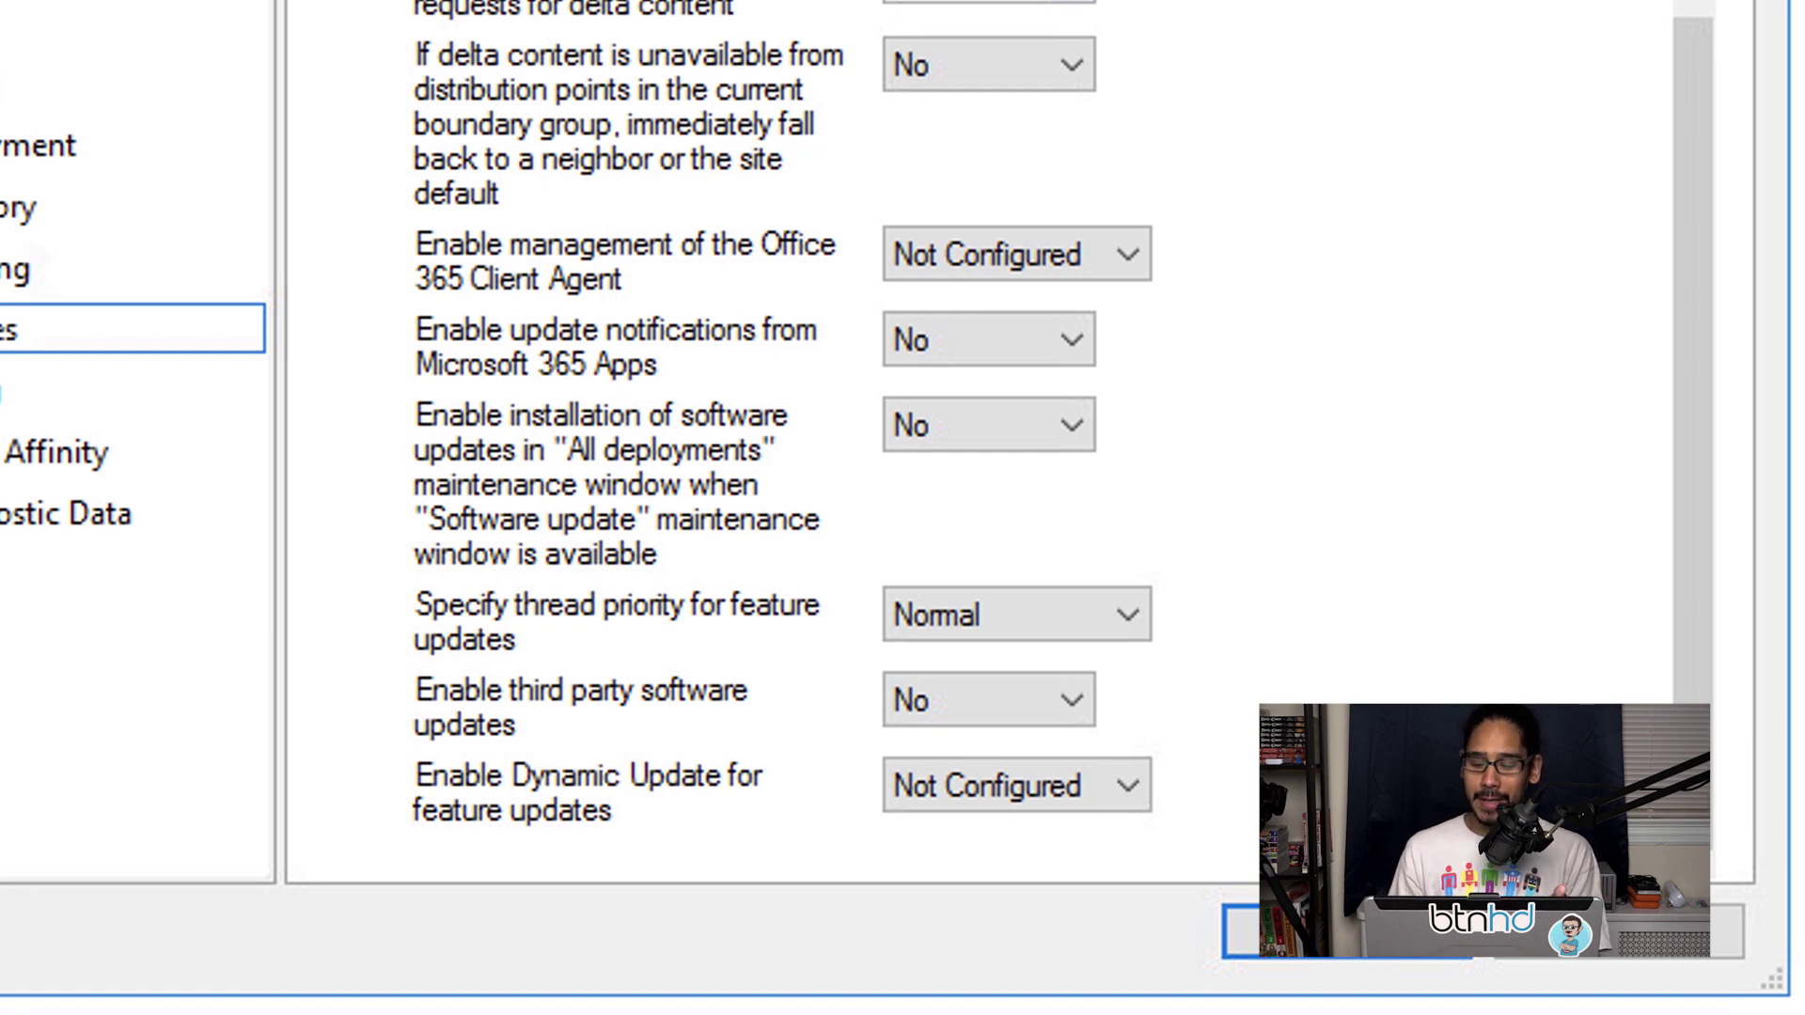
pyautogui.click(1016, 785)
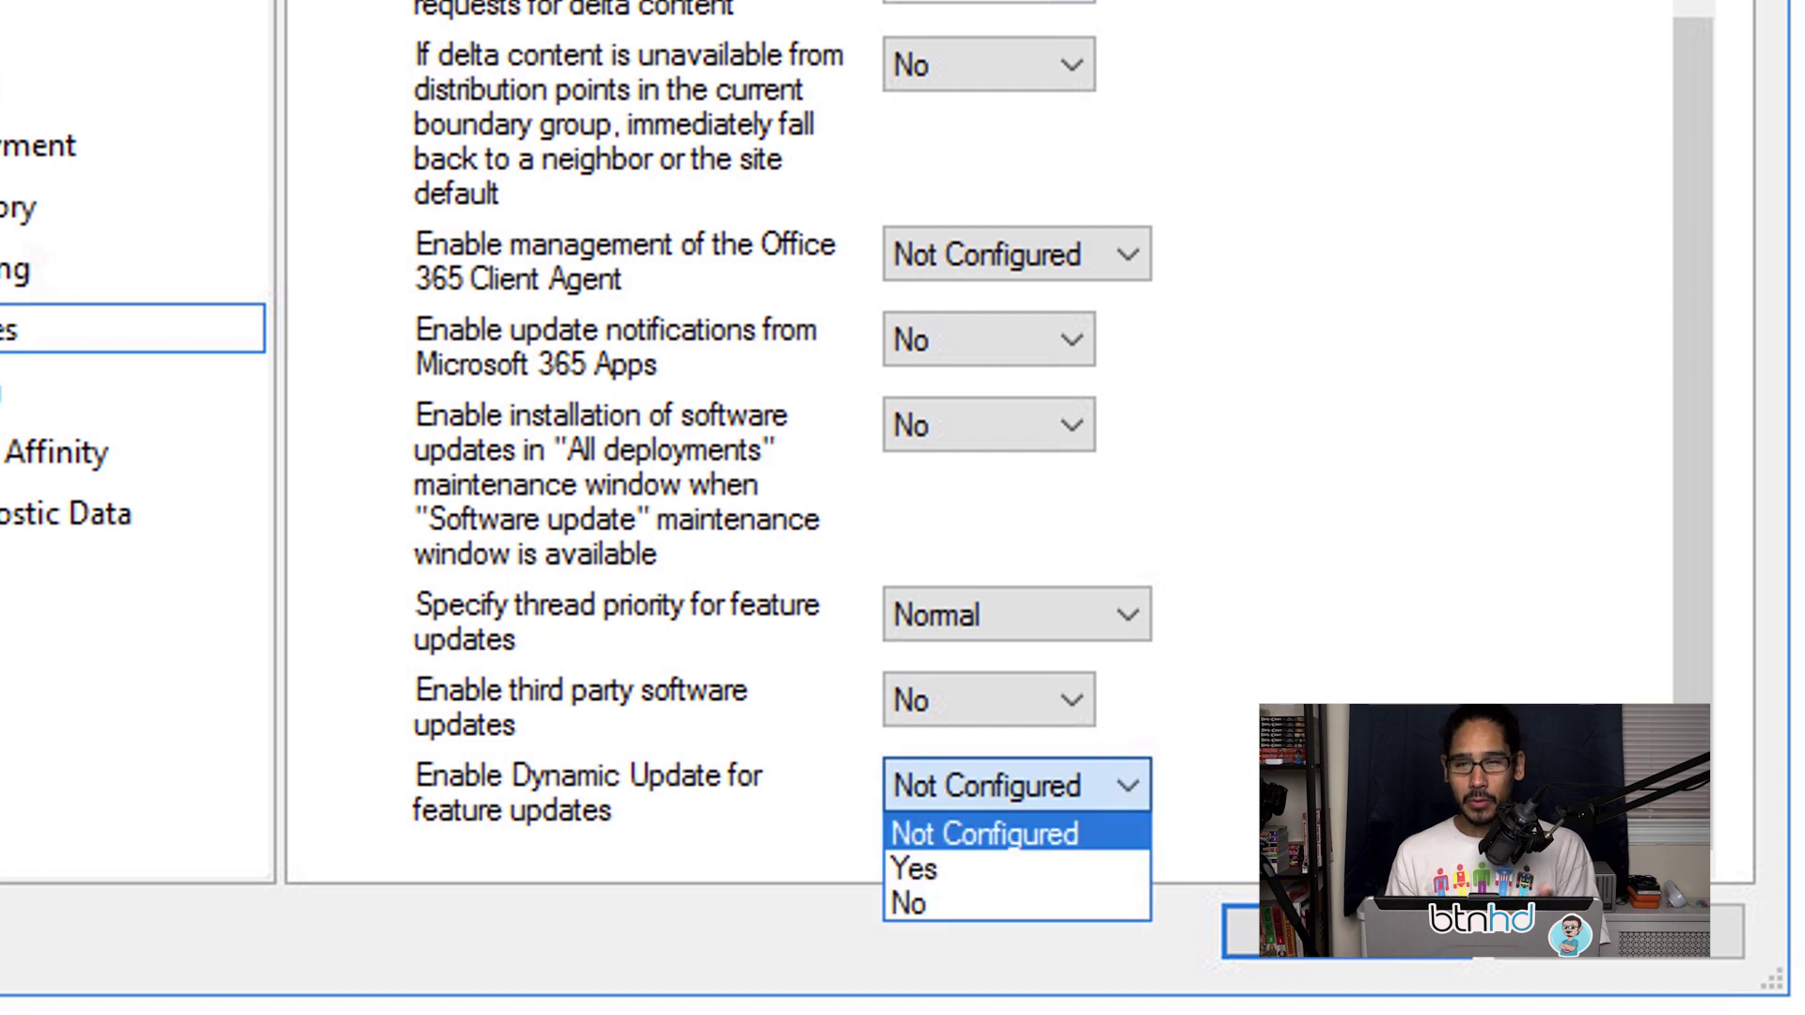
pyautogui.click(914, 869)
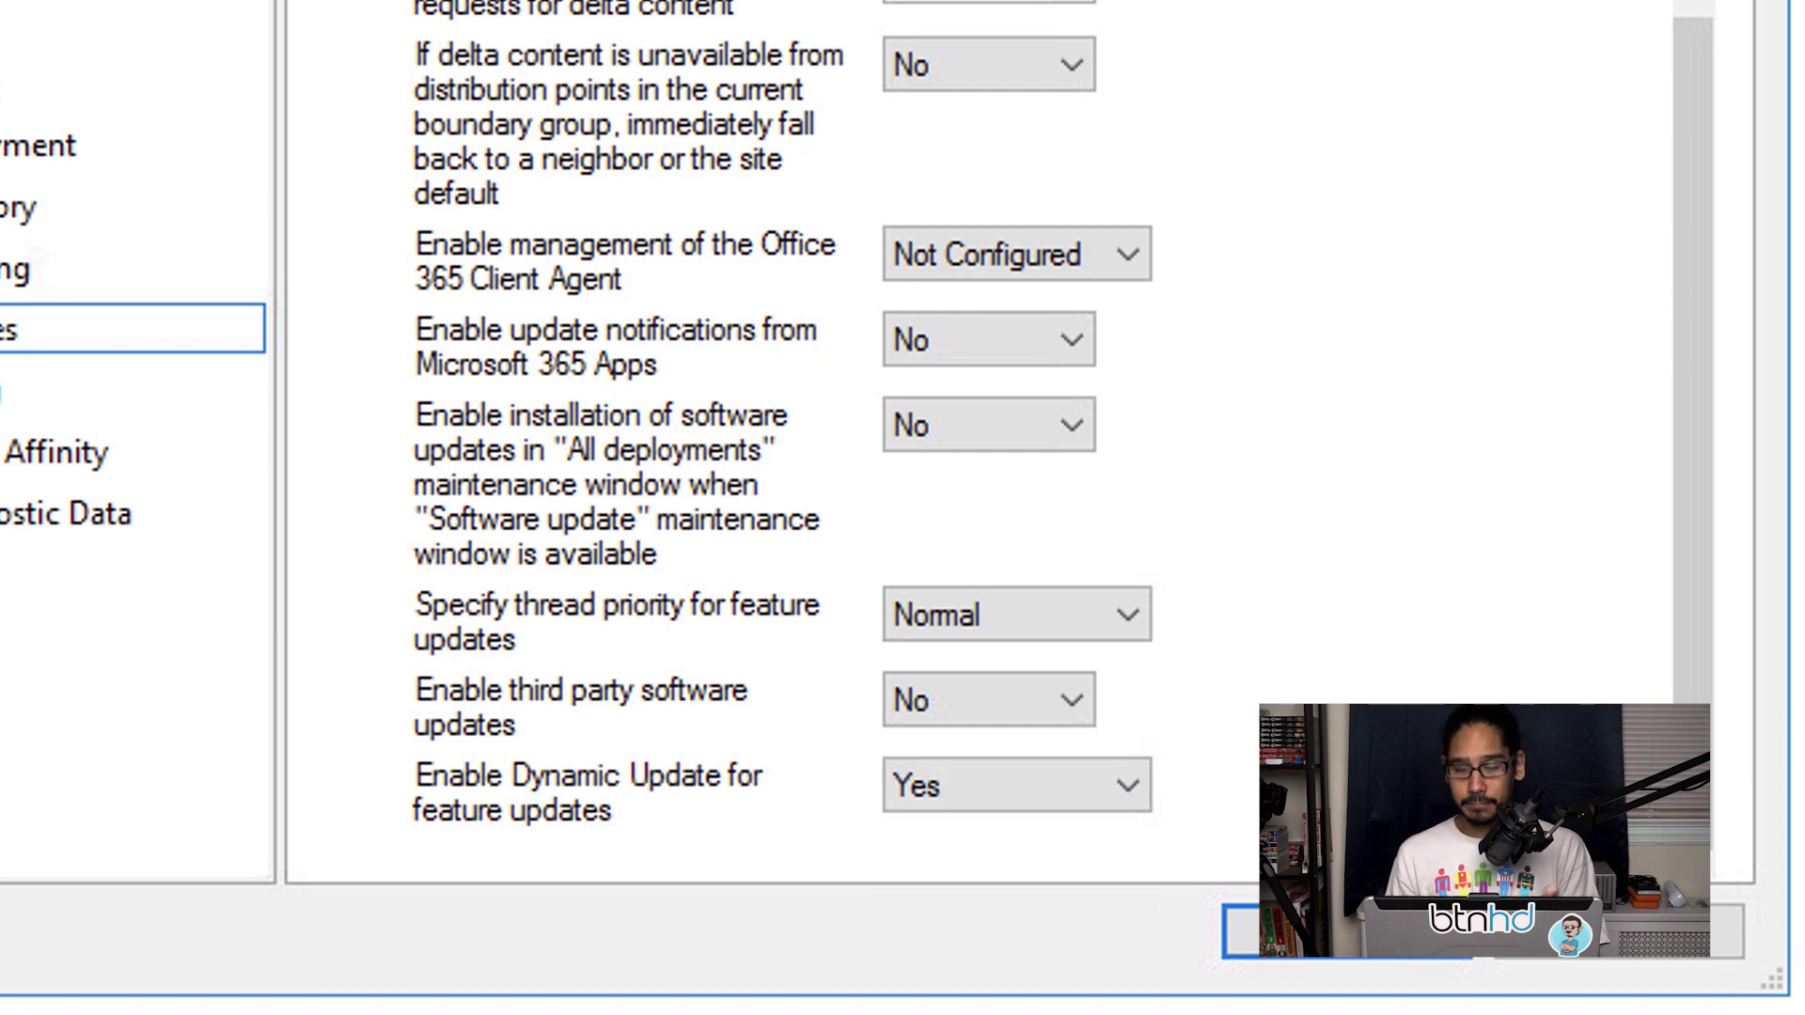
pyautogui.press('Return')
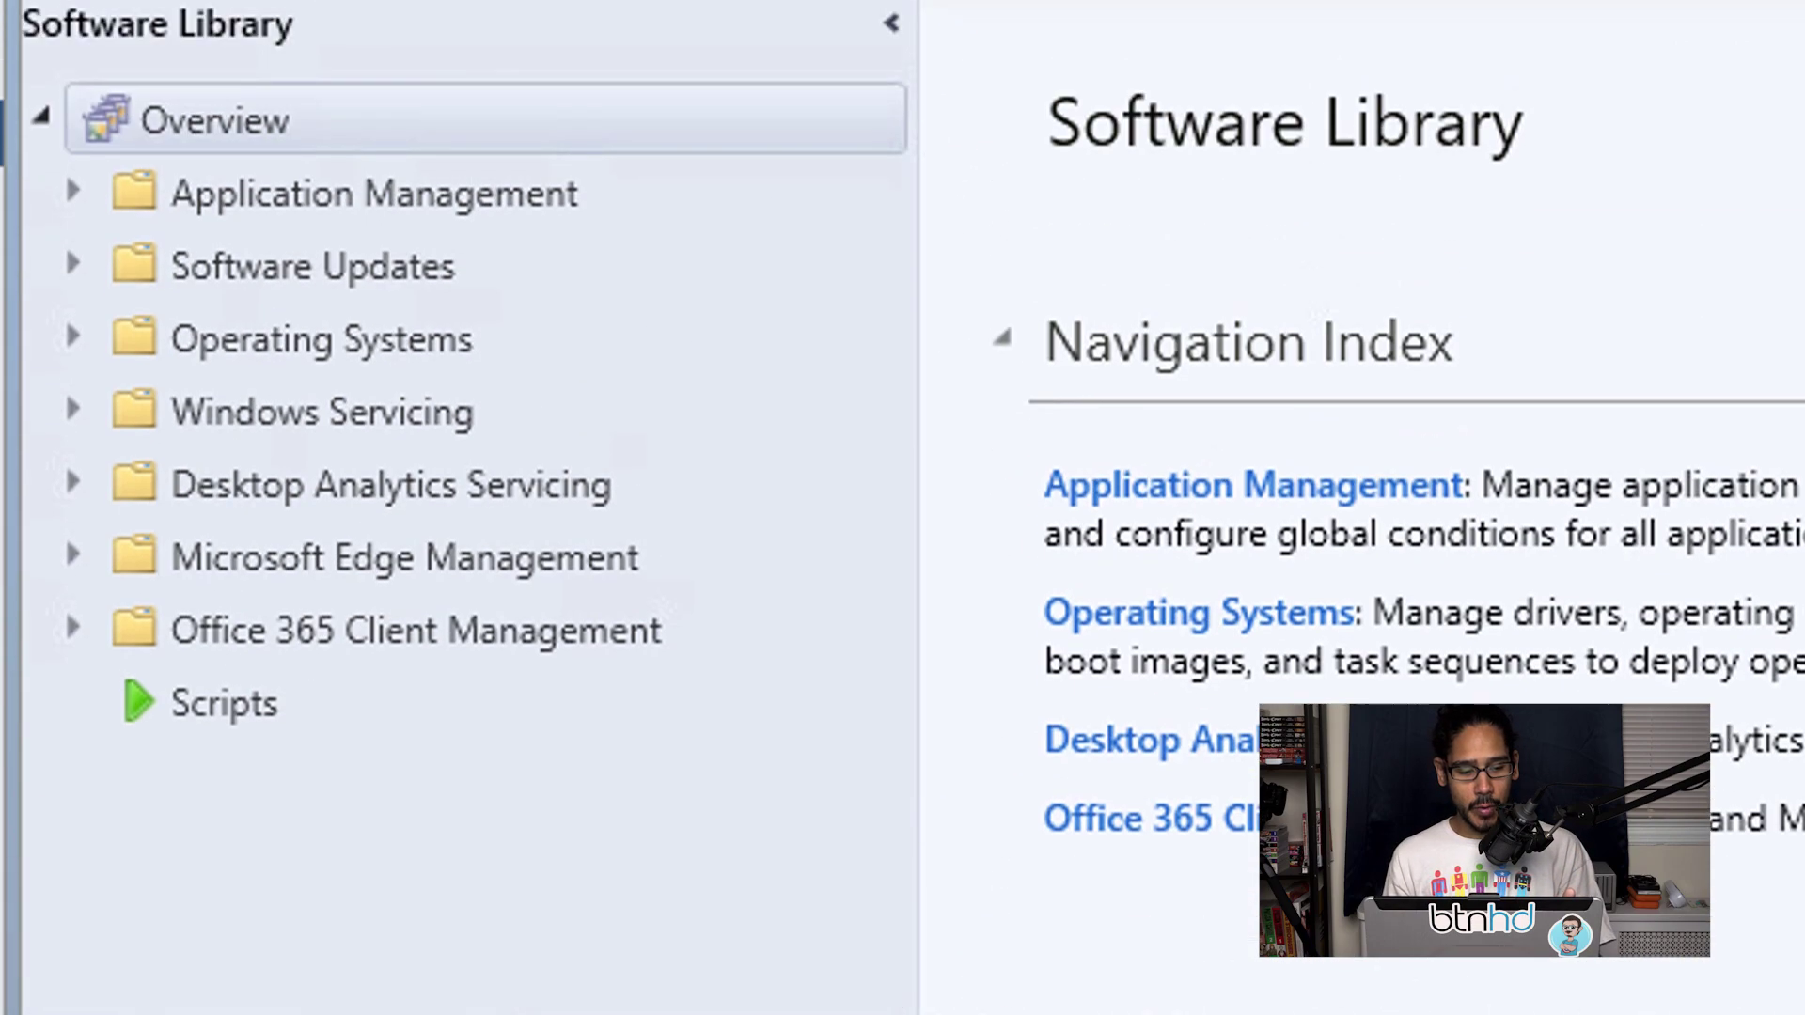
# Step: Filter all Windows feature updates to English and accept the license terms of Upgrade to Windows 11 (business editions) en-us x64
pyautogui.click(438, 633)
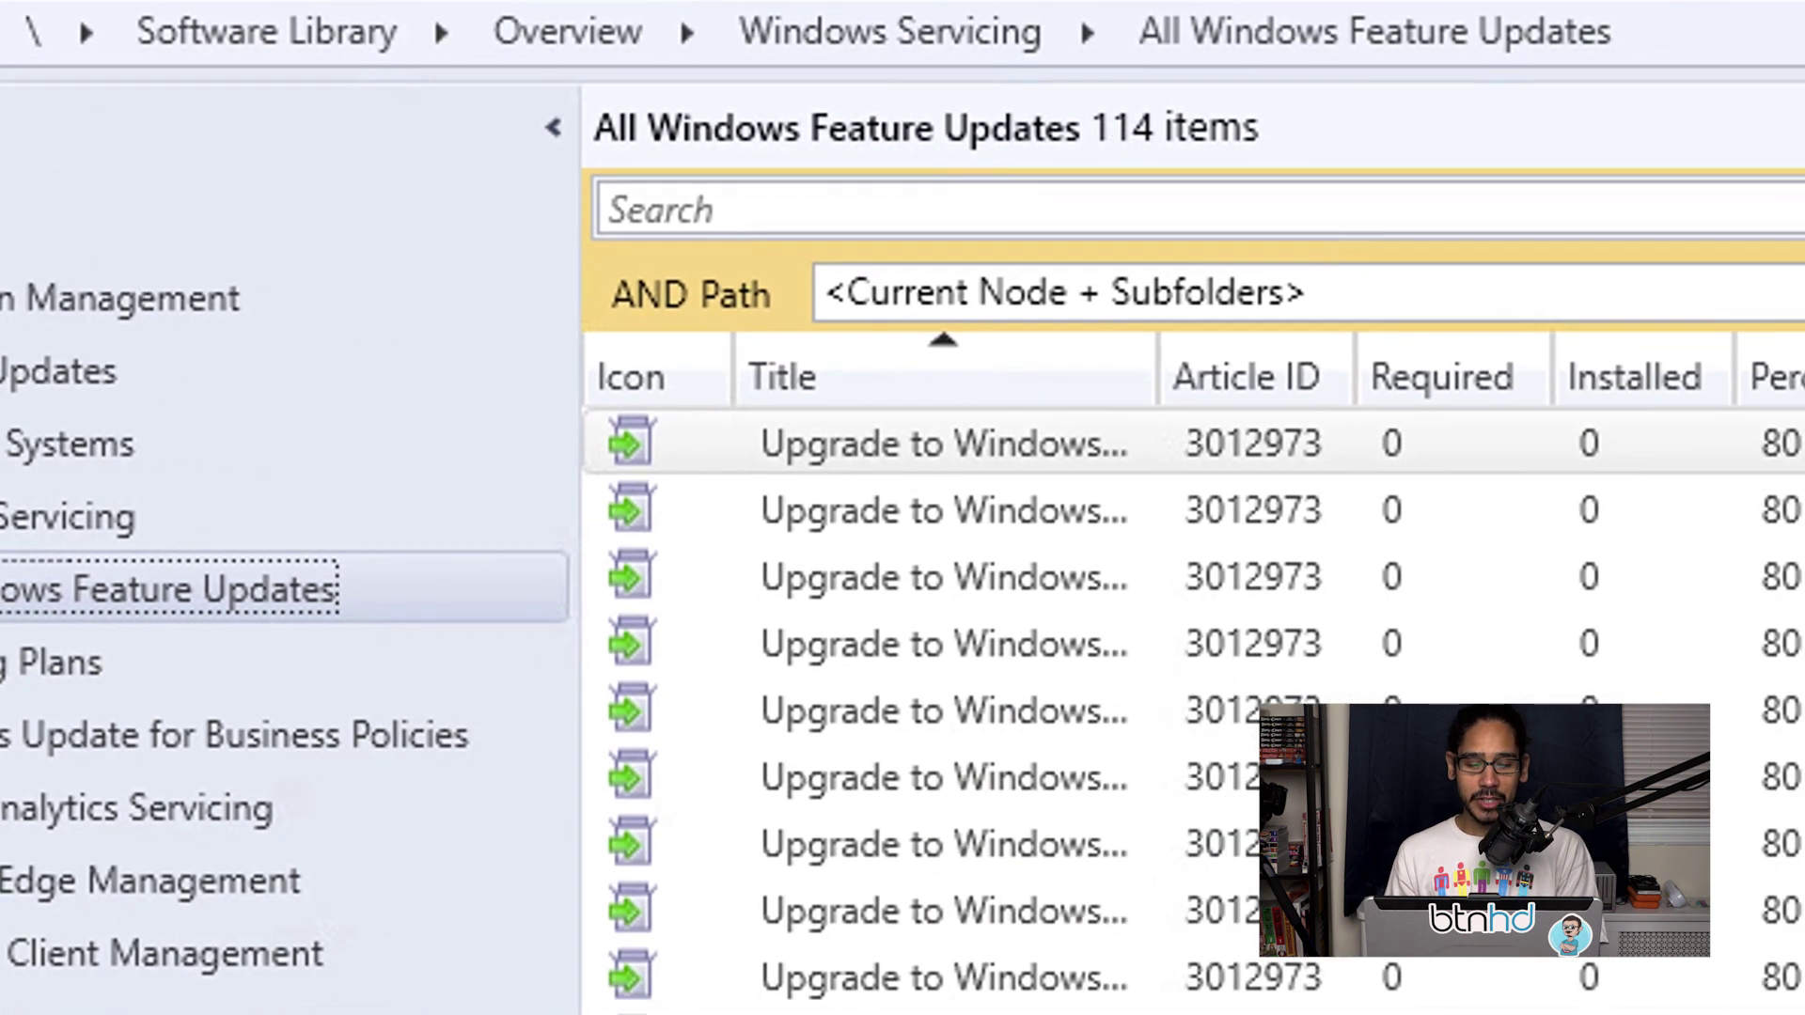
pyautogui.write('22H2')
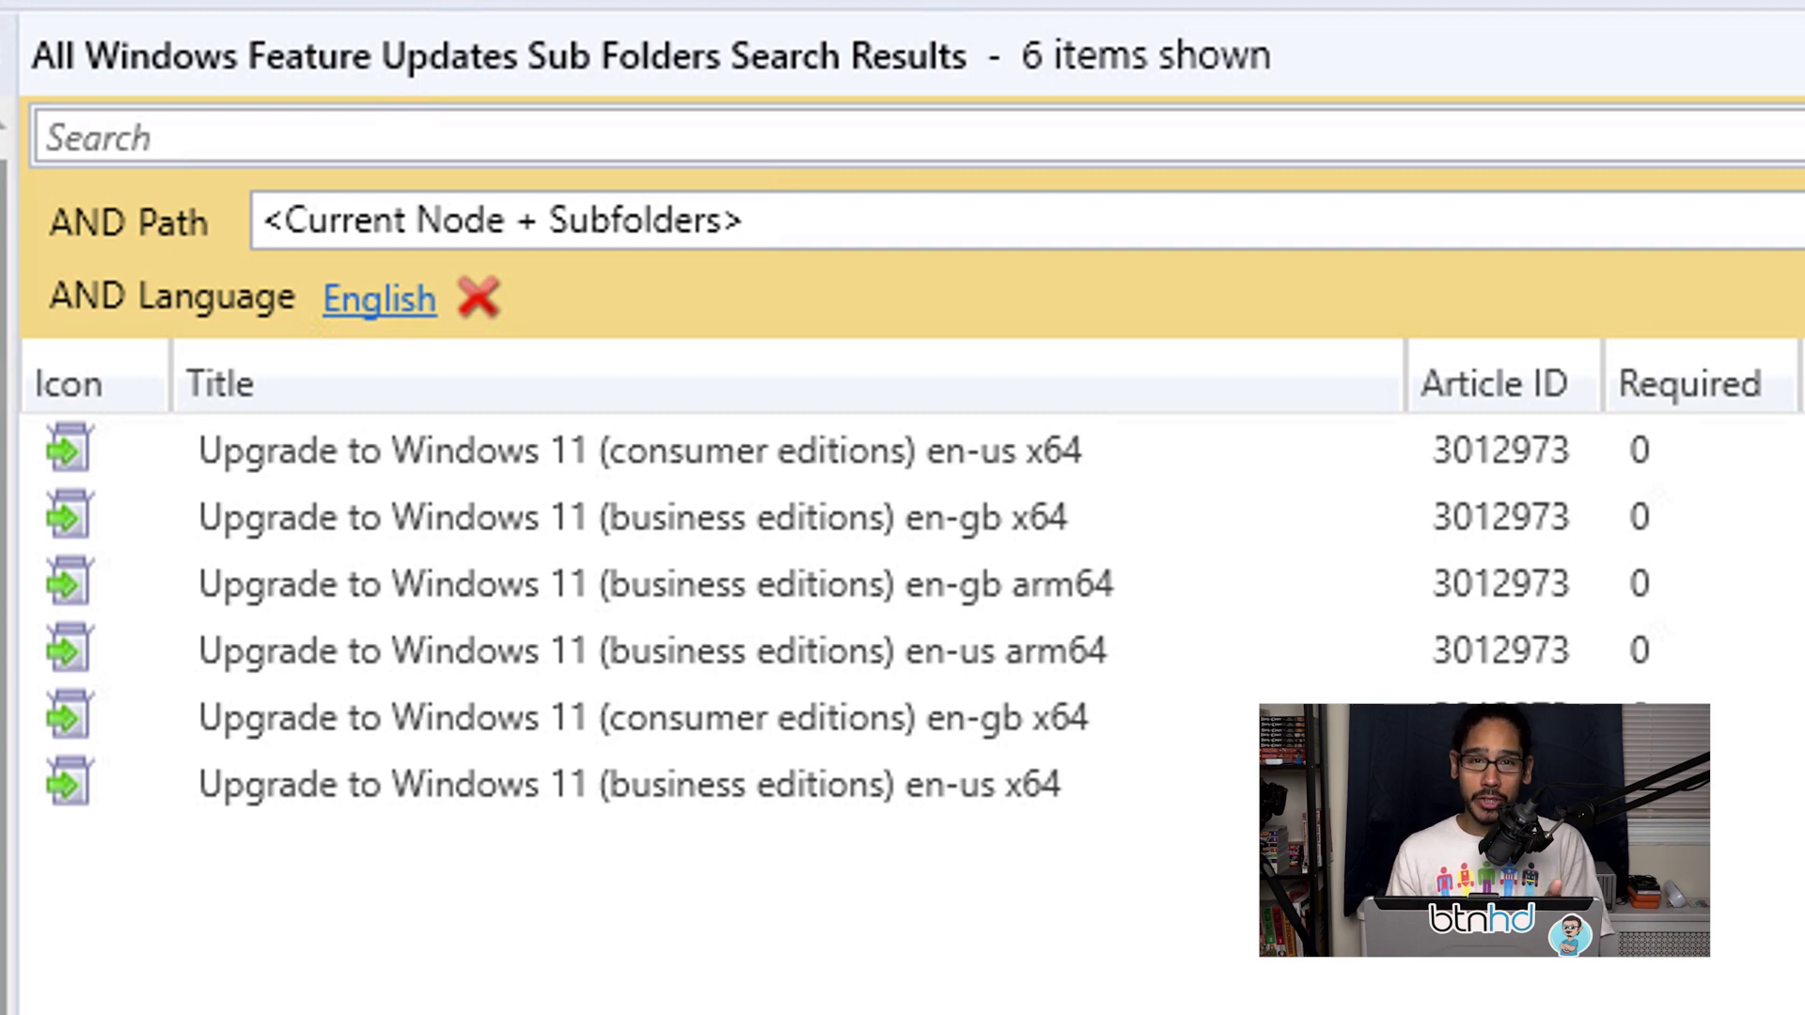
pyautogui.click(629, 784)
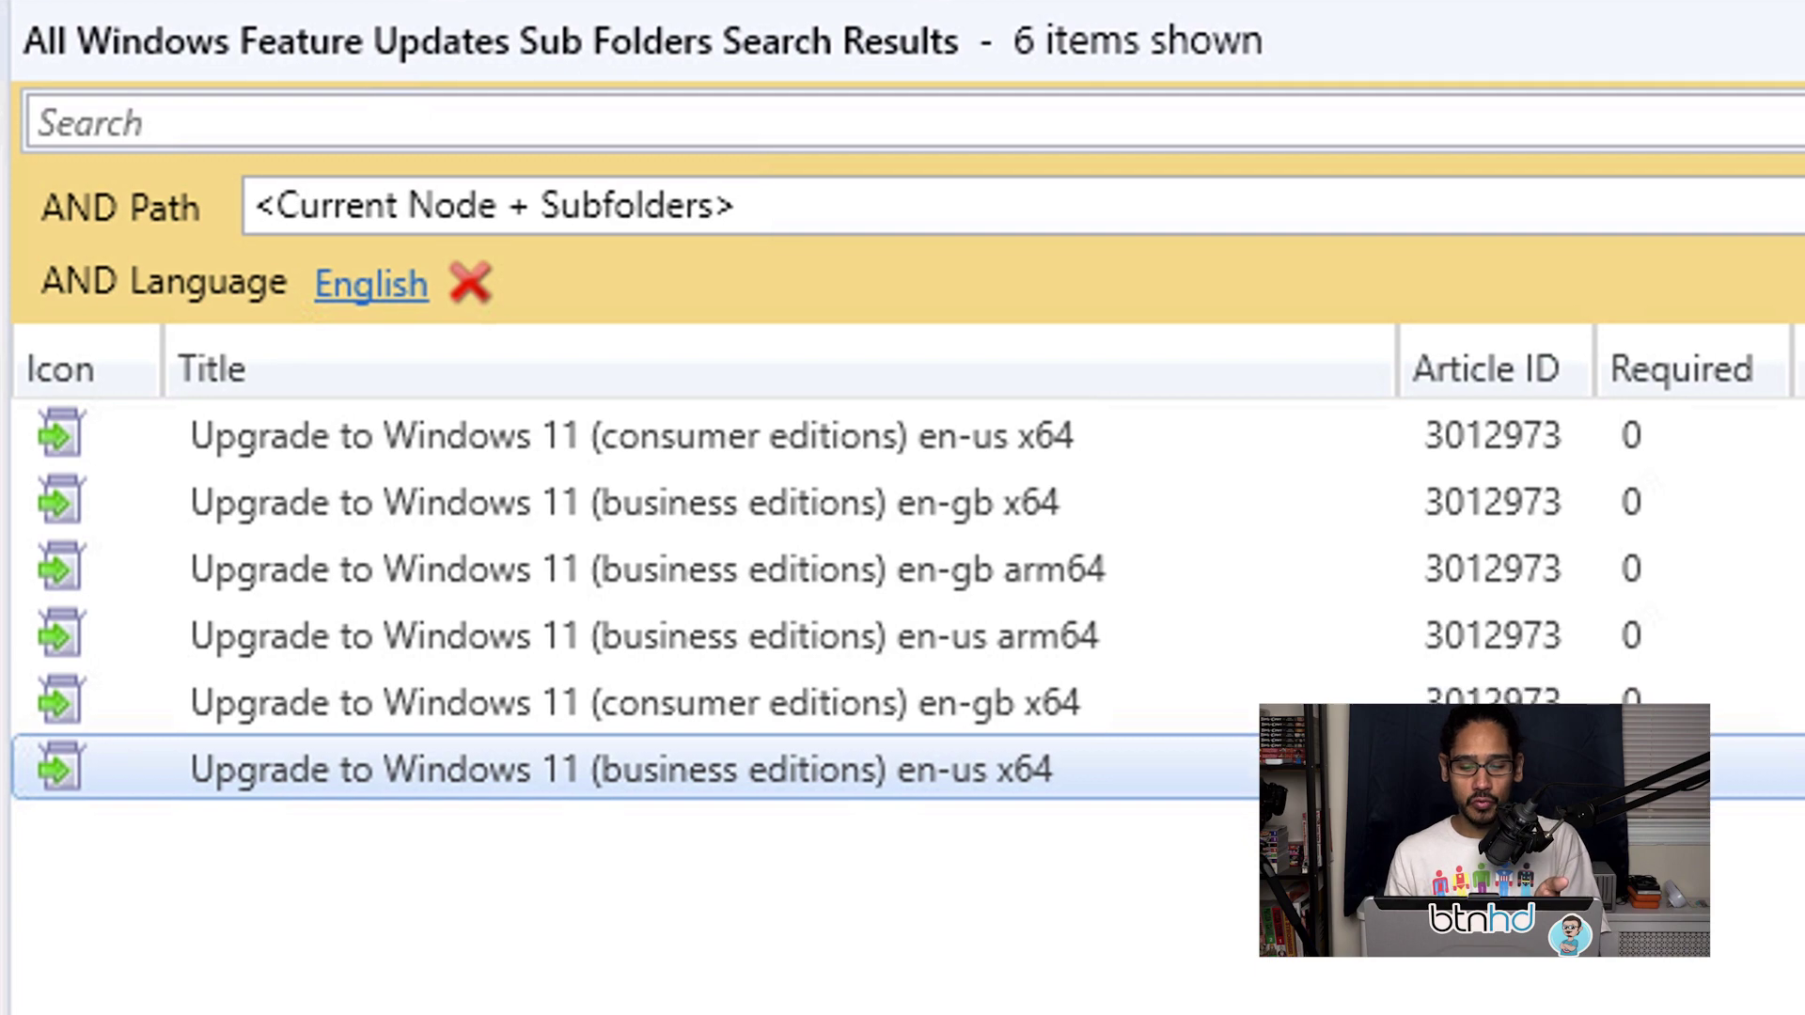
pyautogui.rightClick(907, 799)
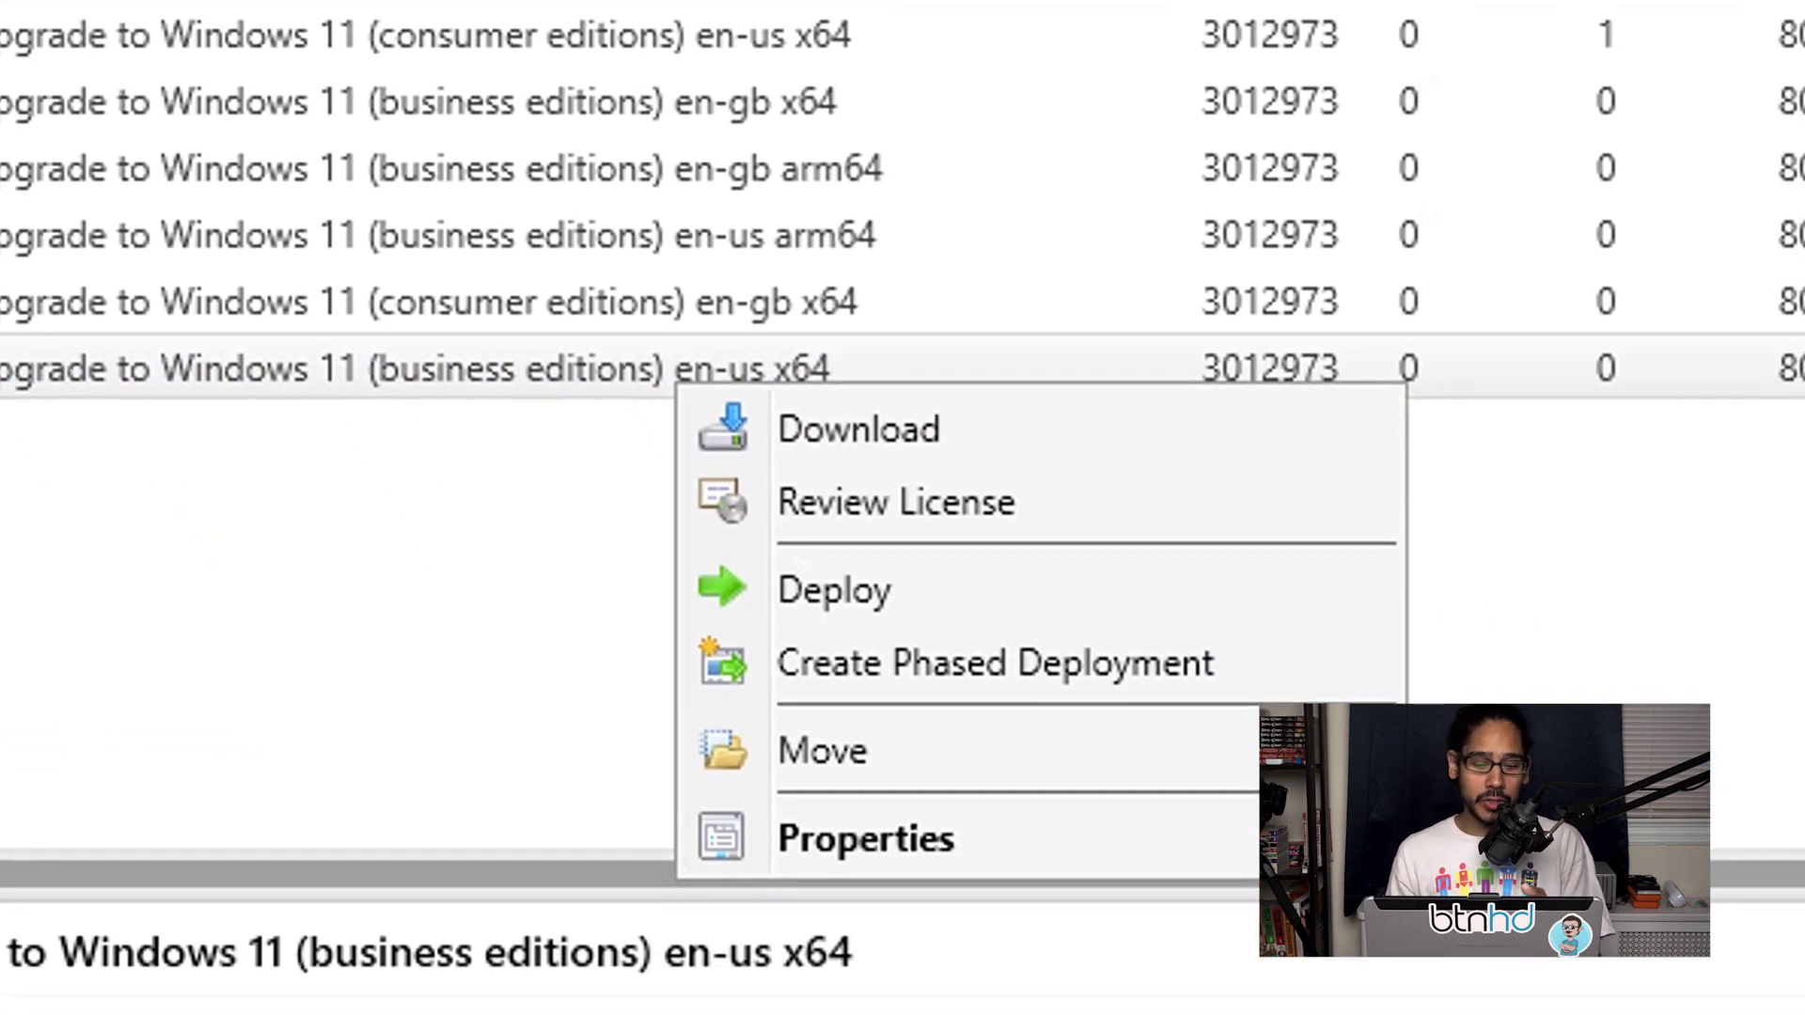
pyautogui.click(896, 502)
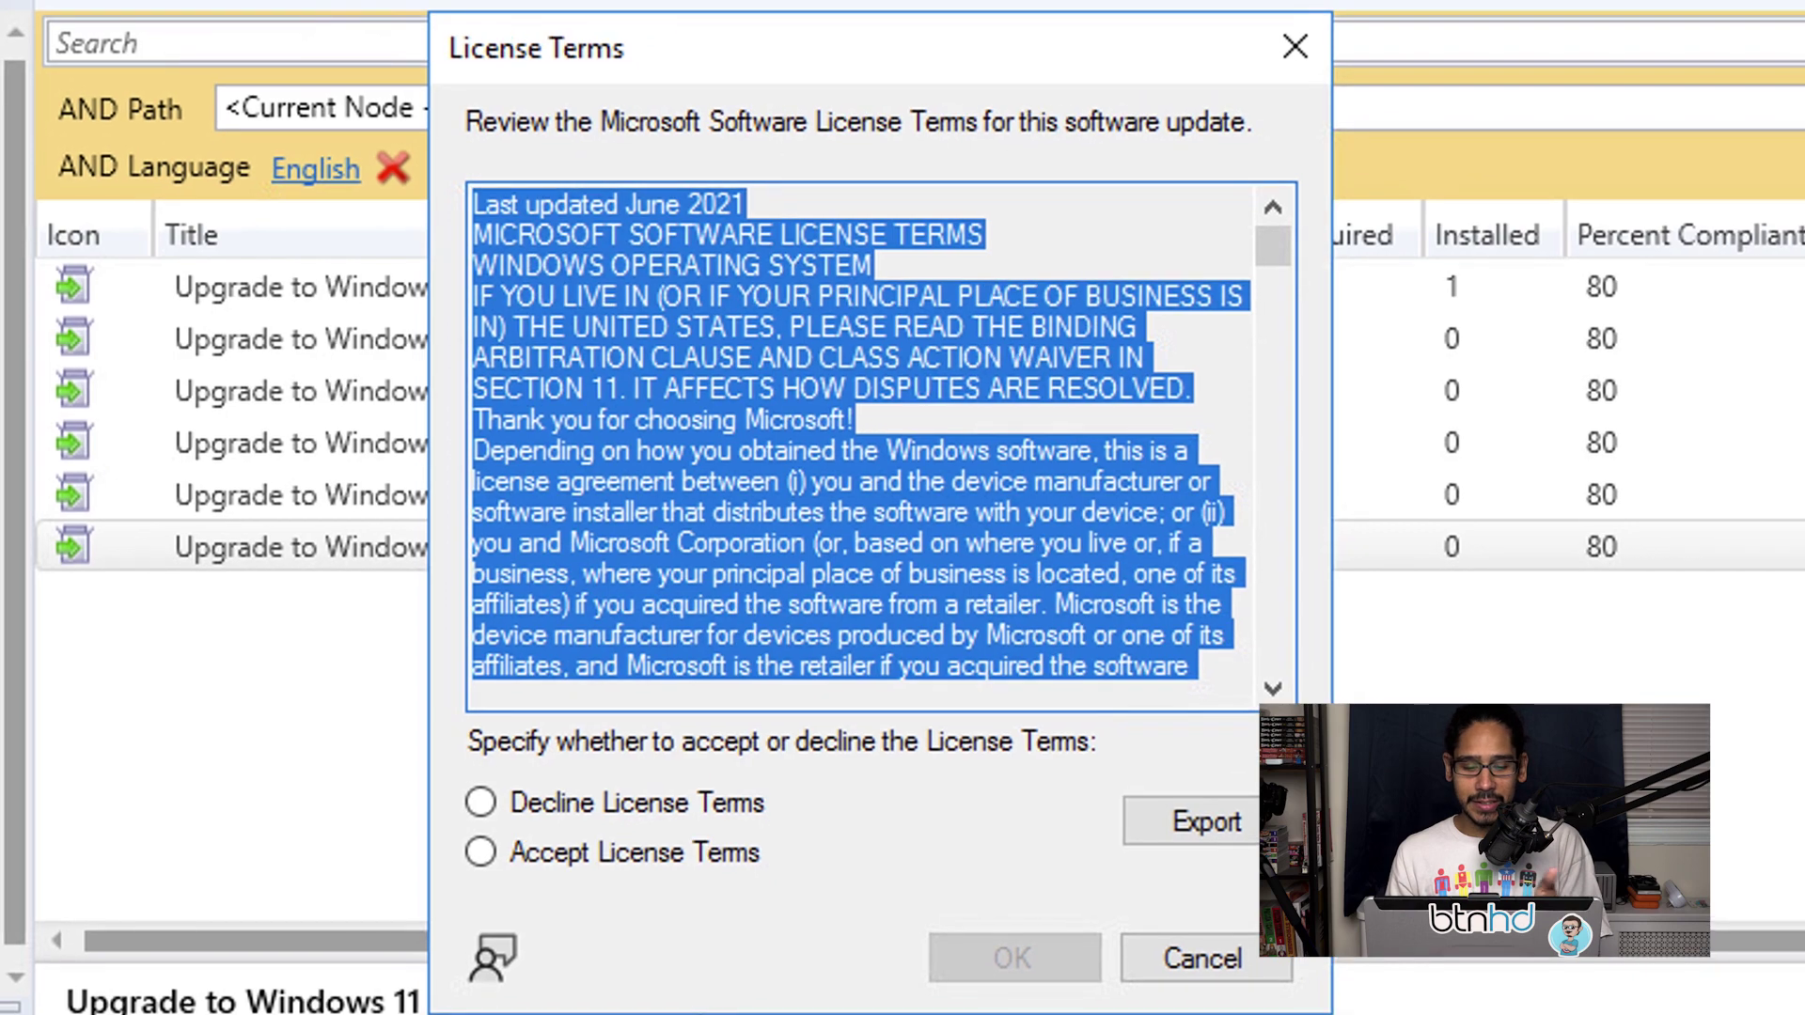
pyautogui.click(481, 852)
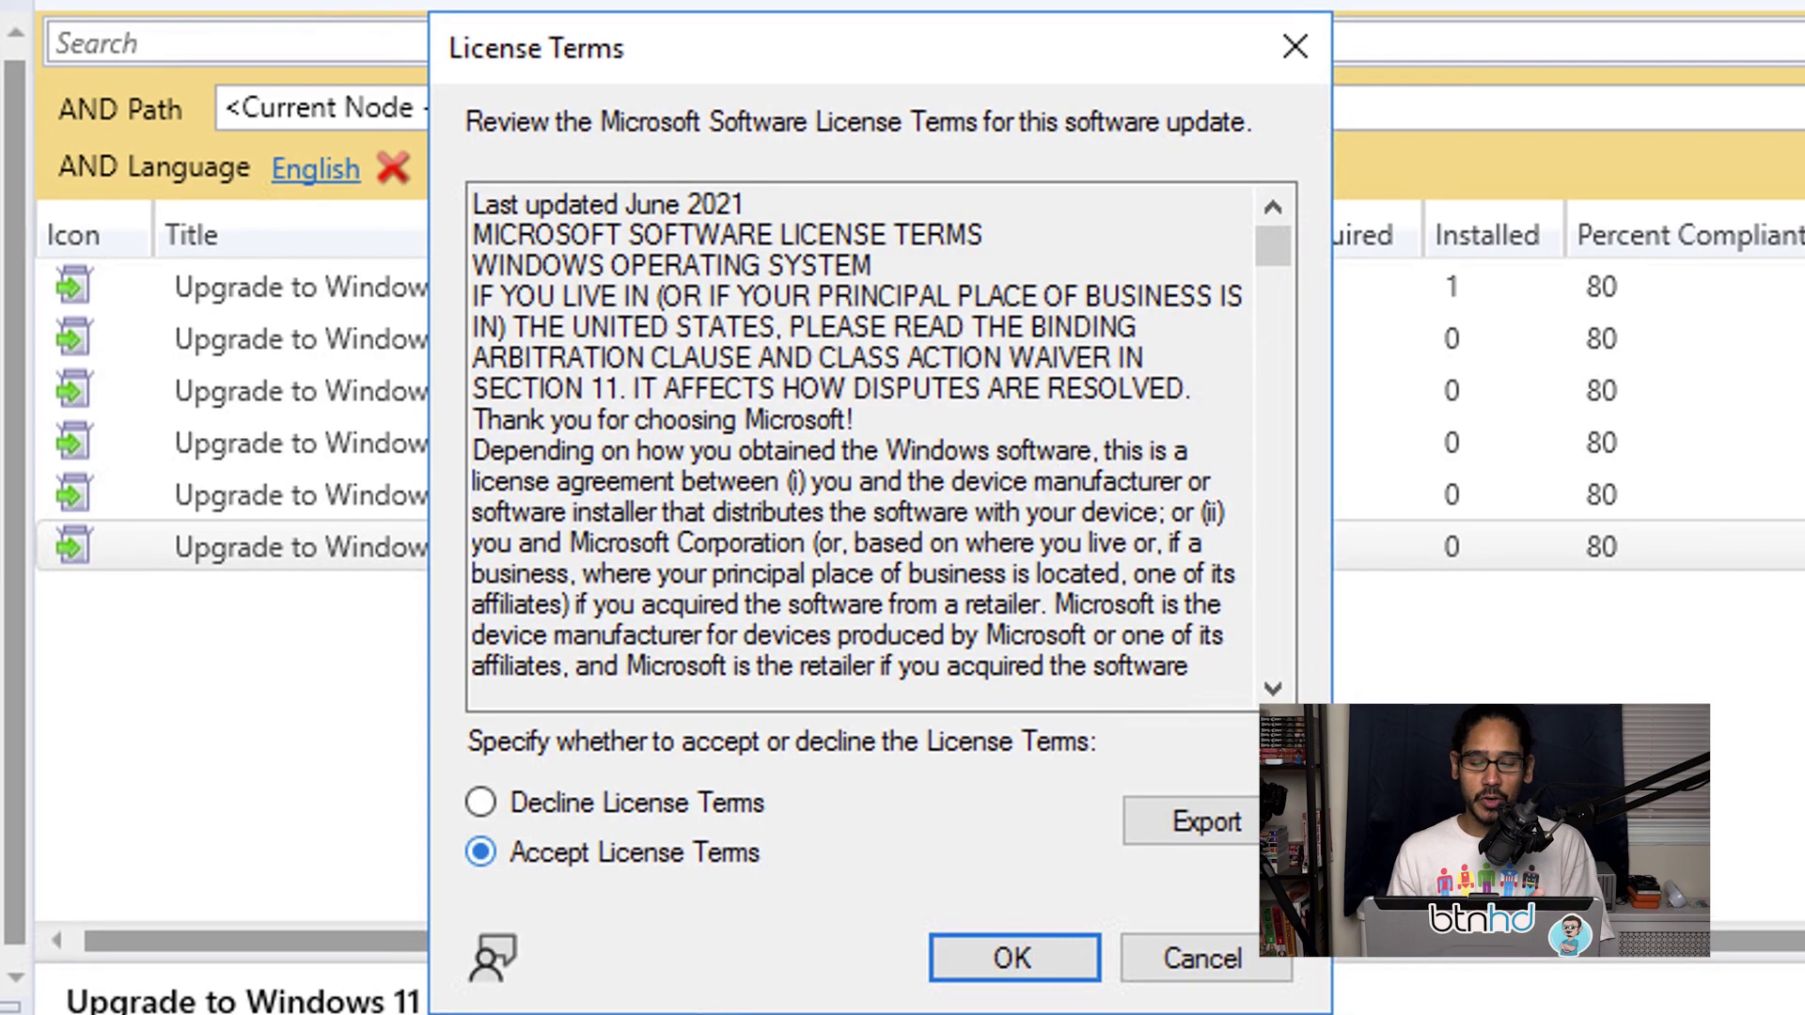
pyautogui.press('Return')
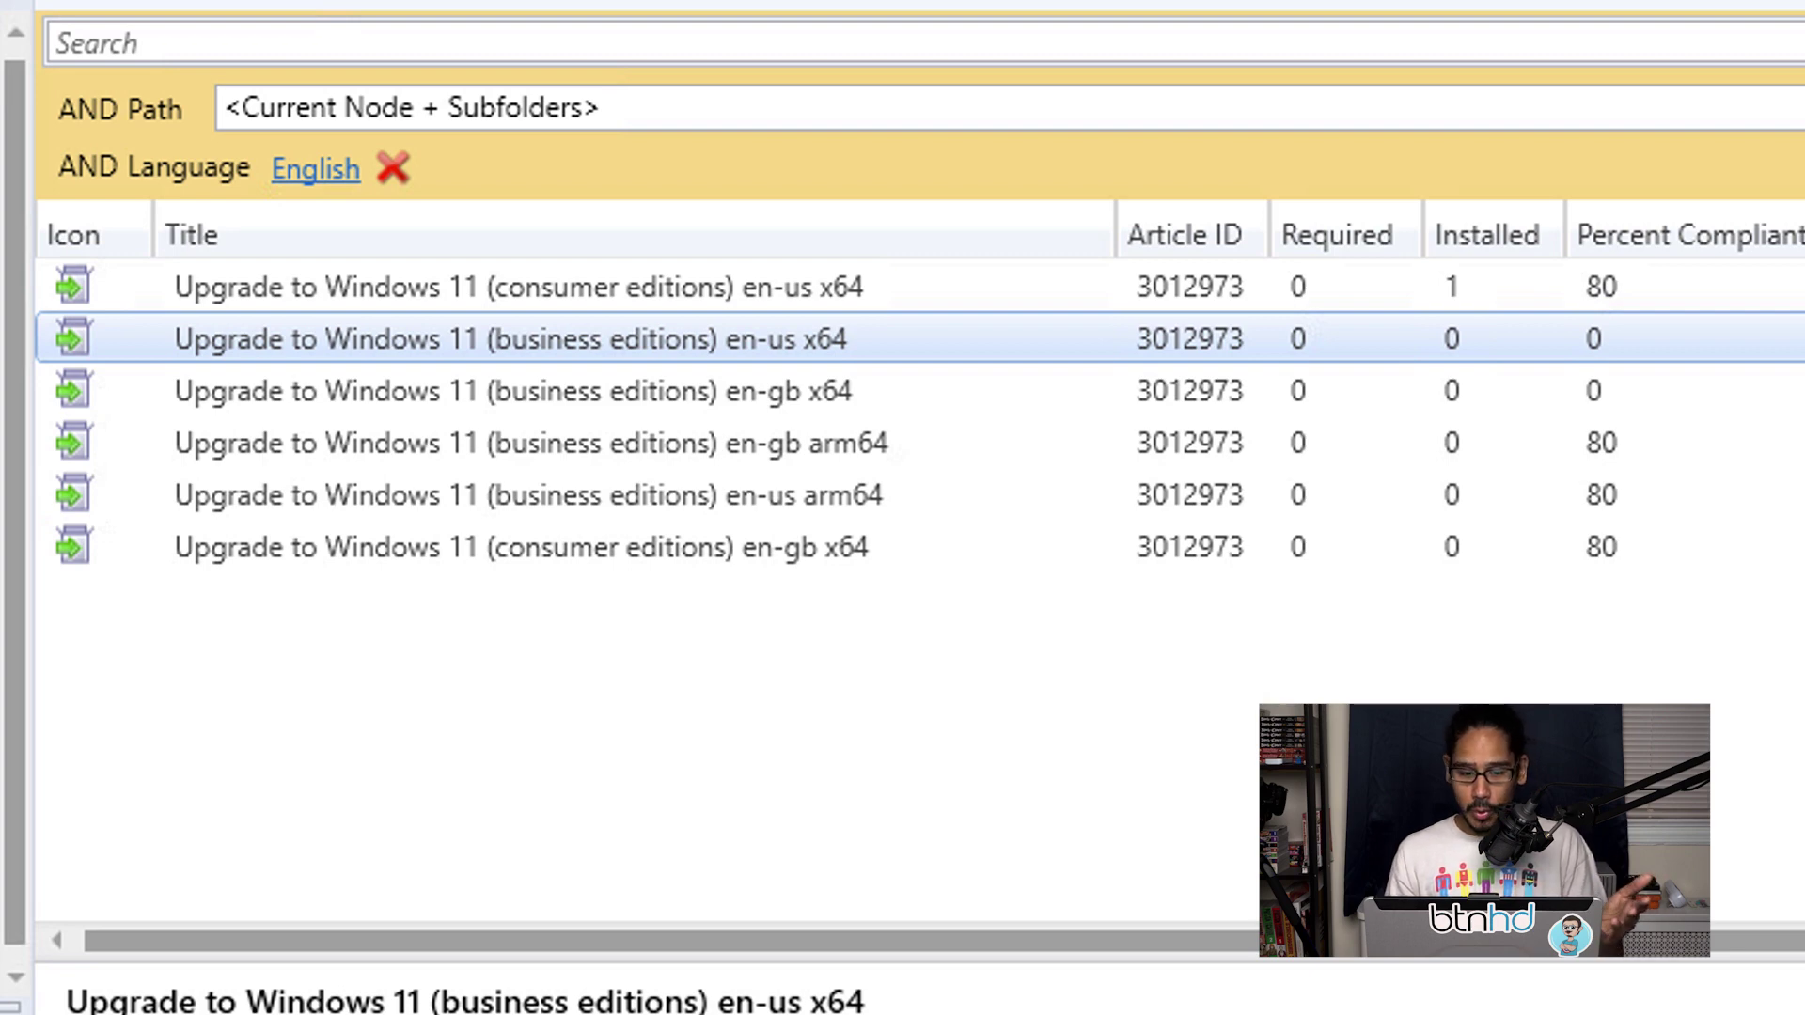
# Step: Start downloading the business editions en-us x64 upgrade into a new deployment package "Upgrade Windows 11 Business Edition" with source \\bj-sccm\sources\WINUPDATESPKG\Windows11Business
pyautogui.rightClick(780, 339)
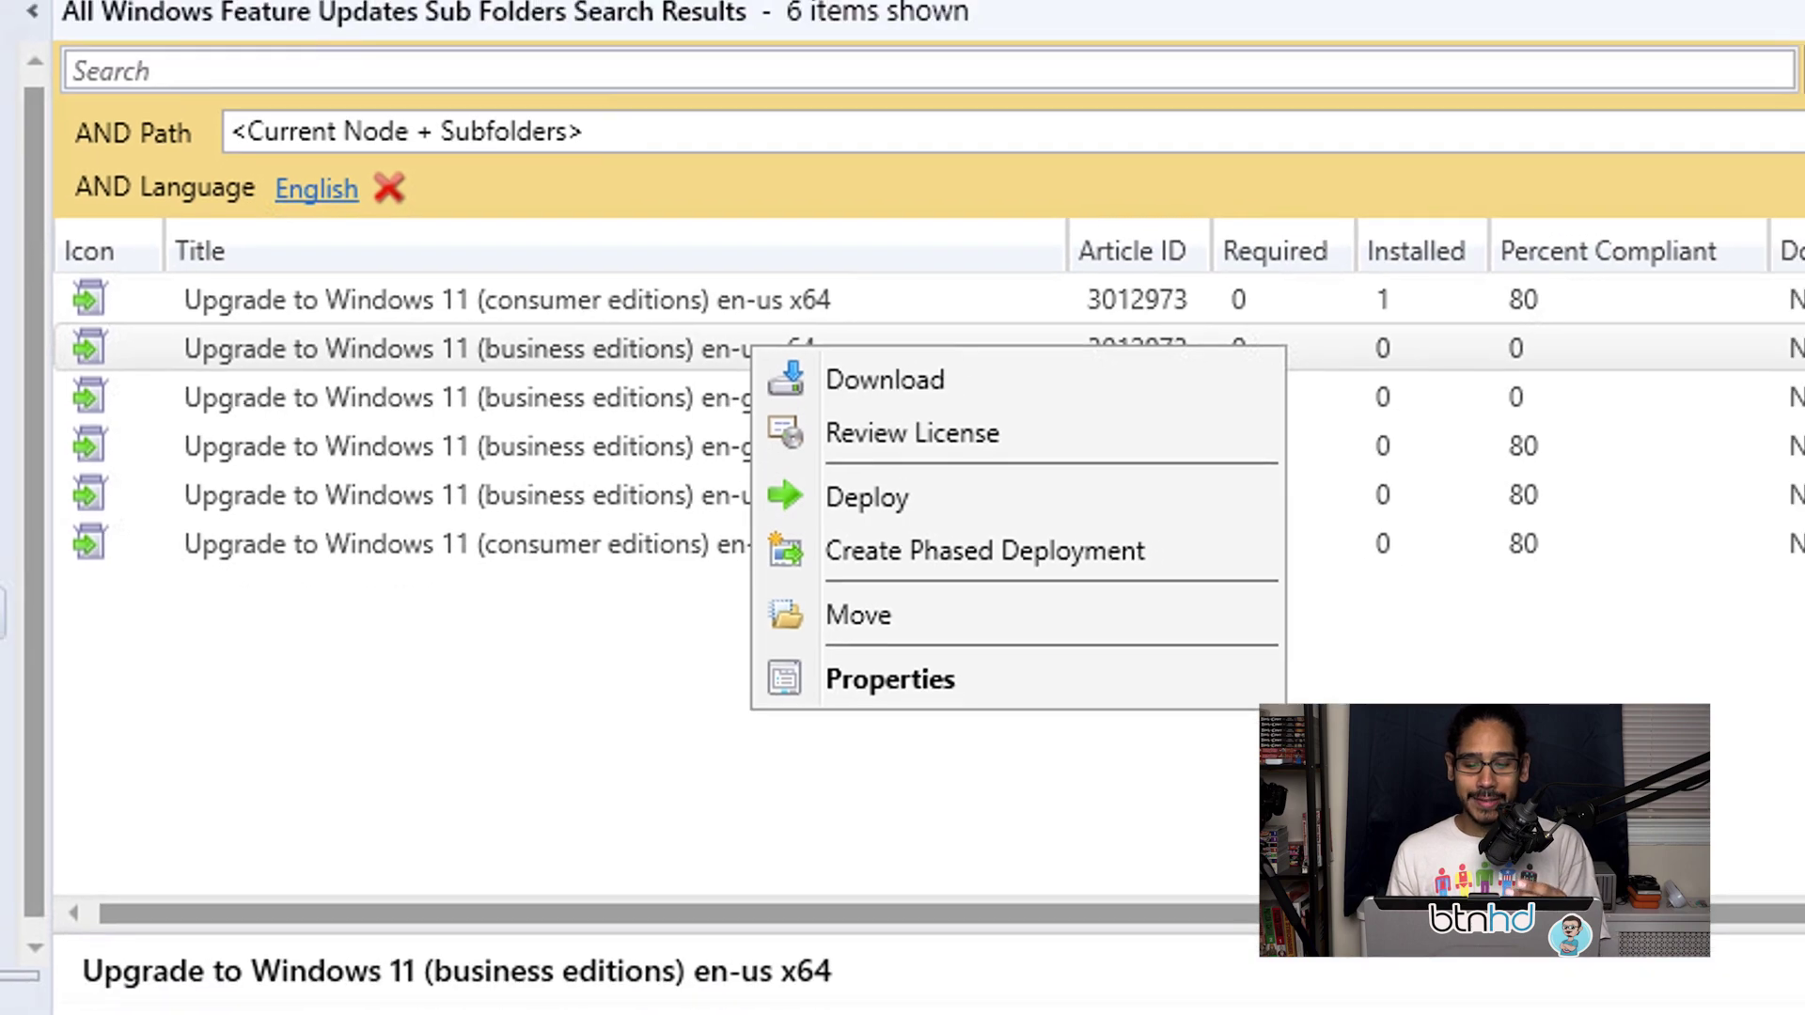
pyautogui.click(921, 372)
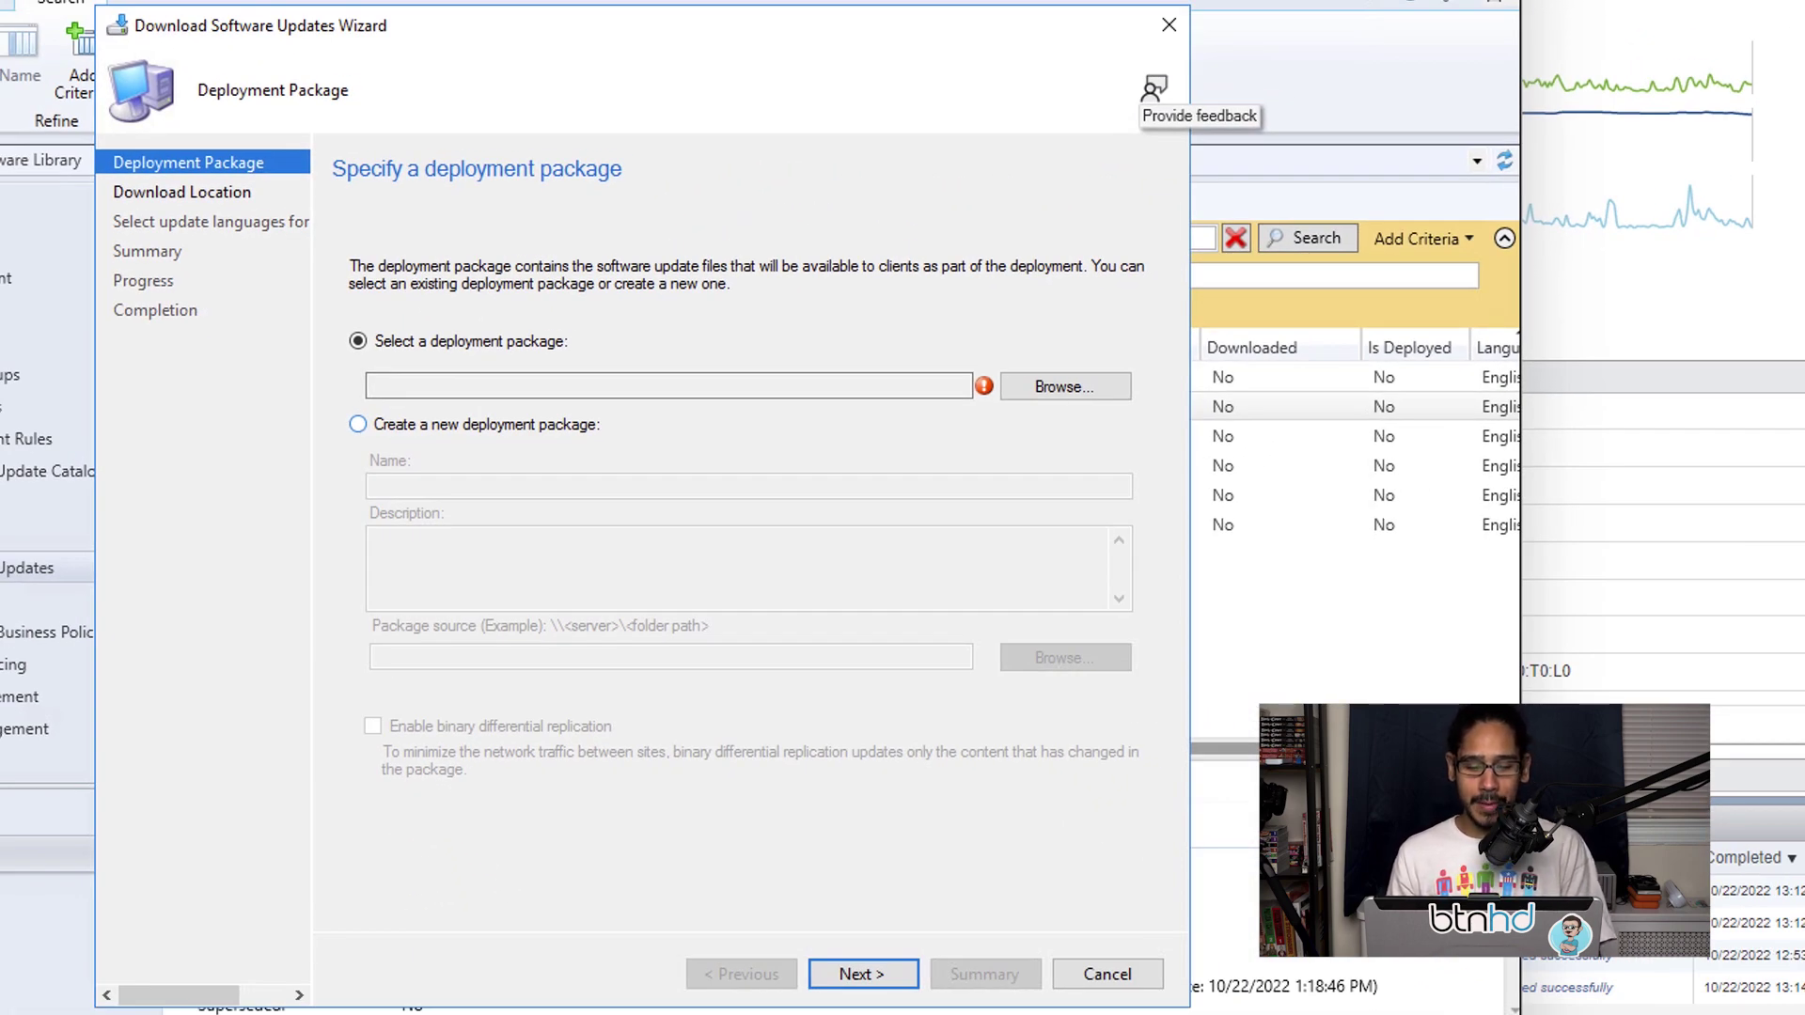
pyautogui.click(357, 424)
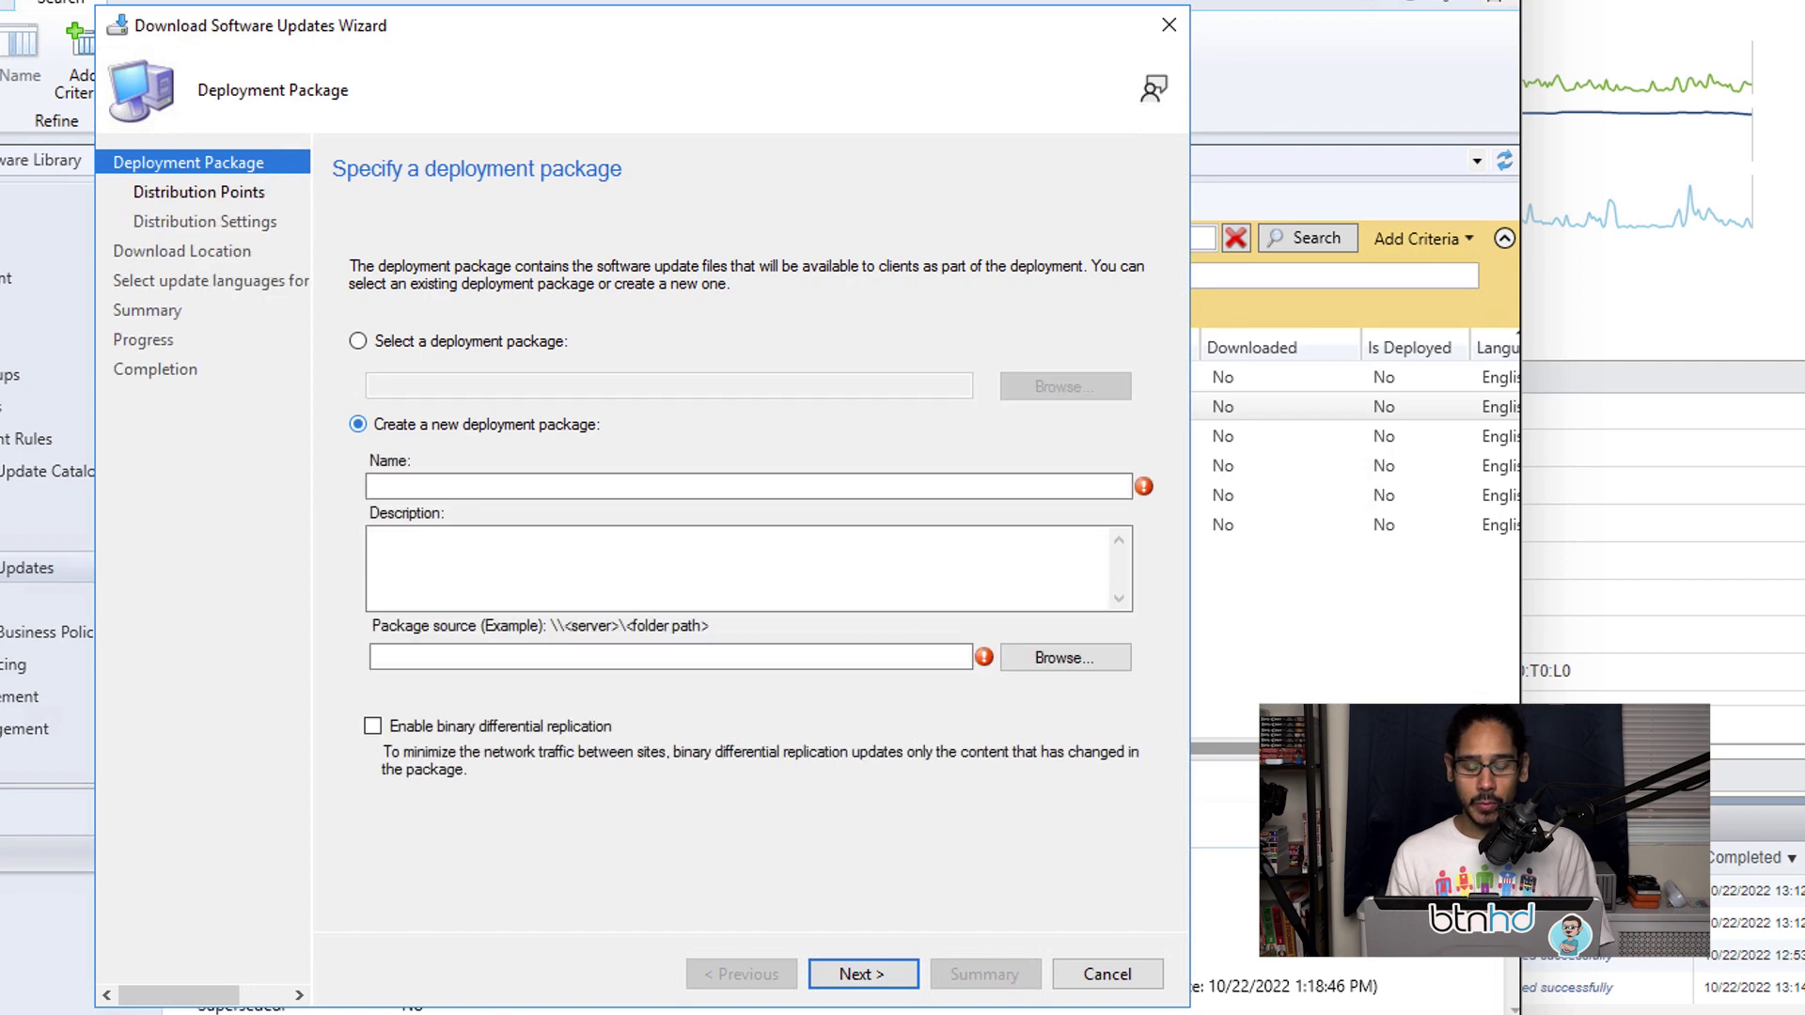
pyautogui.write('Upgrade Windows 11 Business Edition')
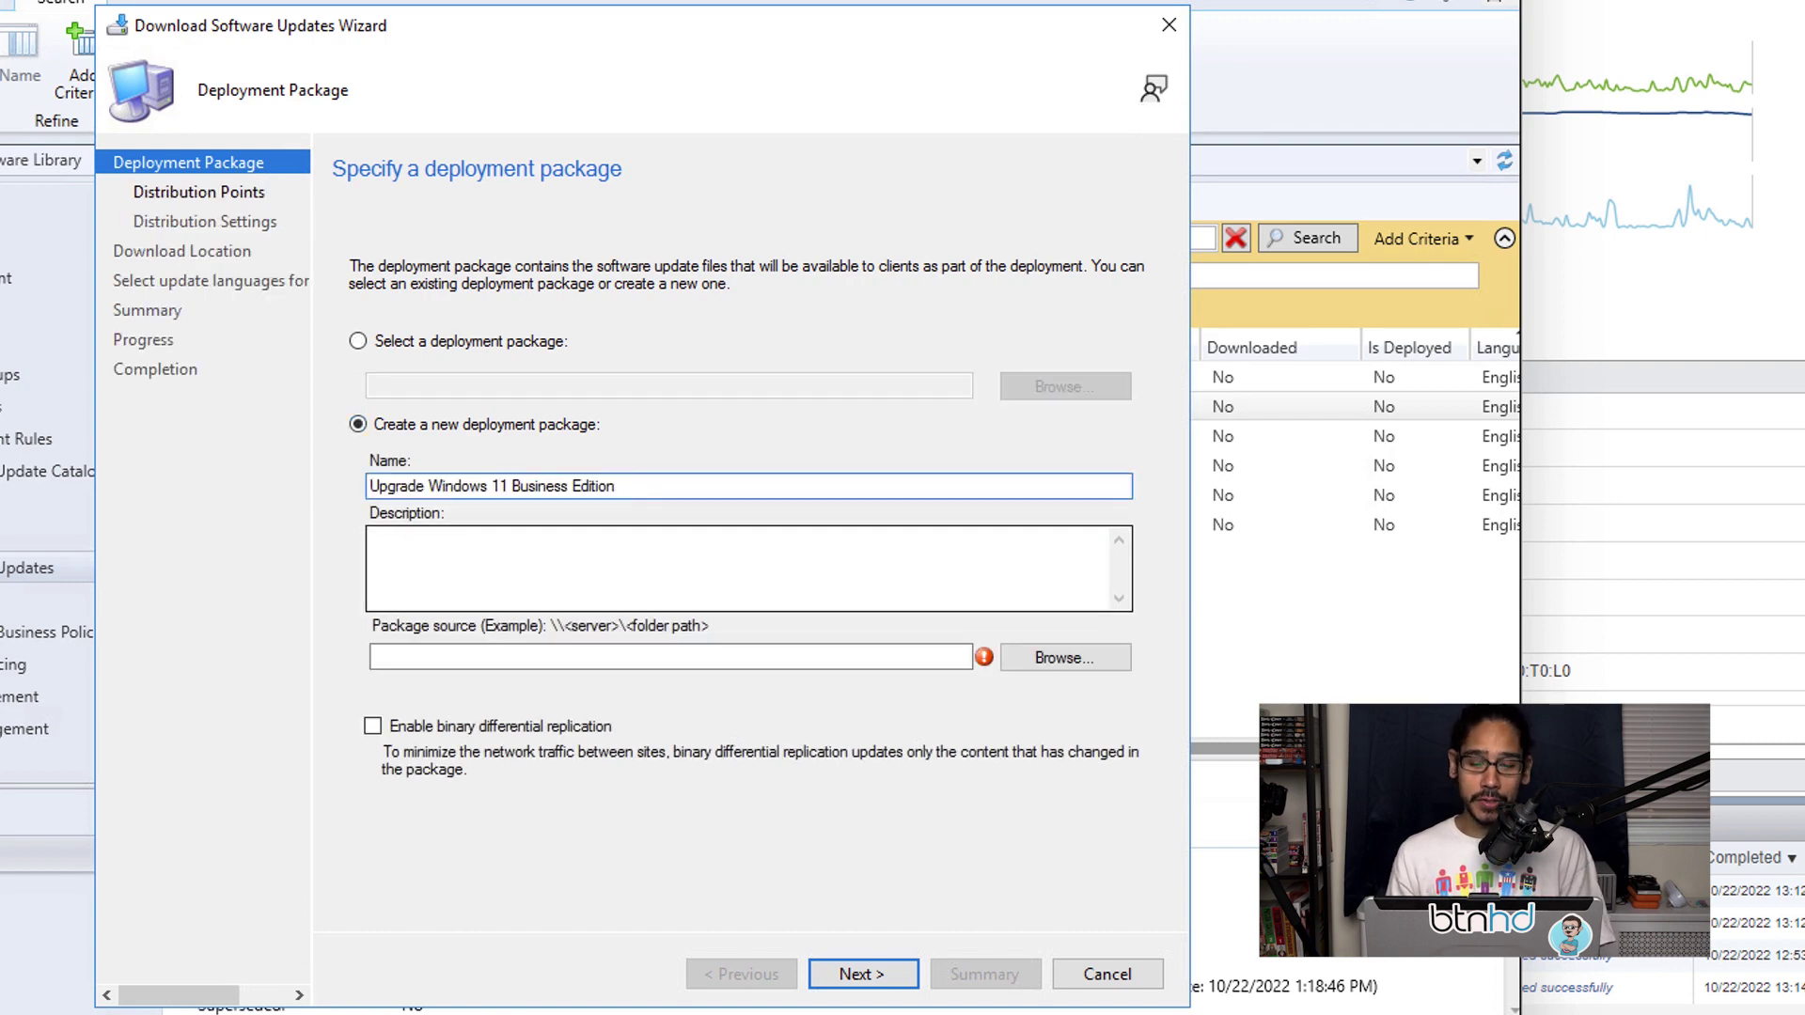
pyautogui.click(670, 656)
pyautogui.write('\\bj-sccm\\sources\\WINUPDATESPKG\\Windows11Business')
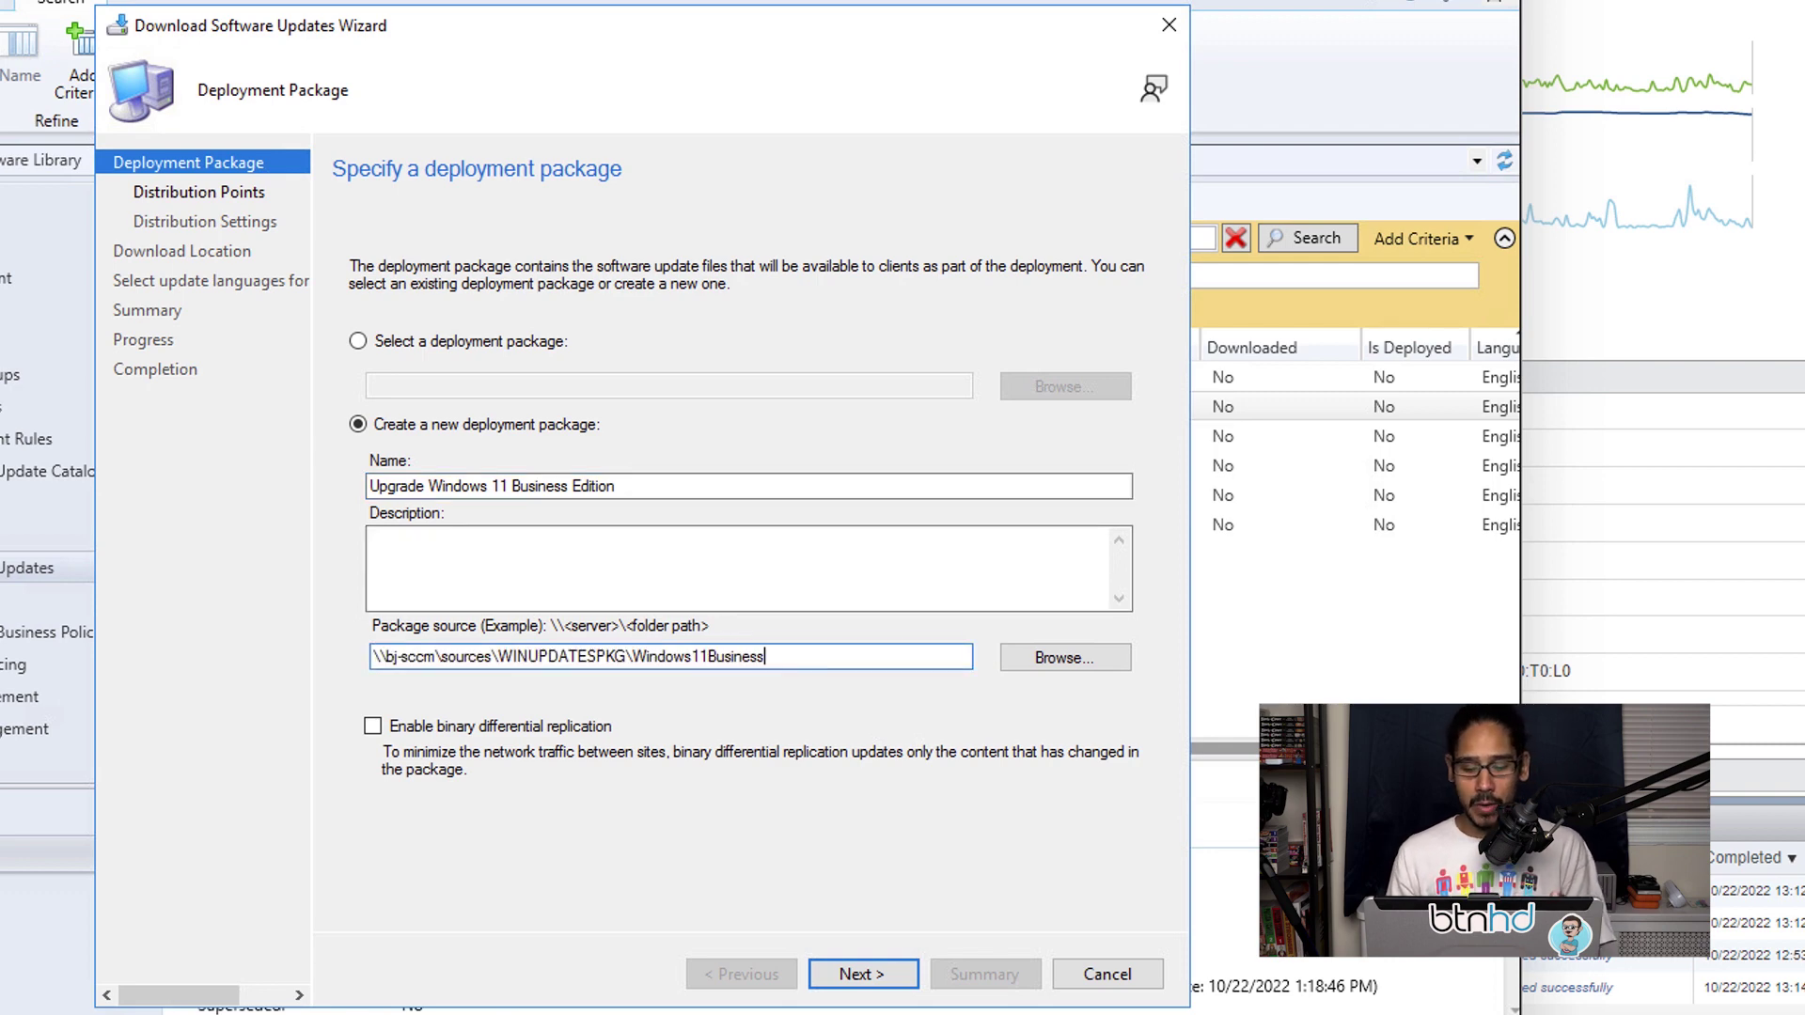
pyautogui.press('Return')
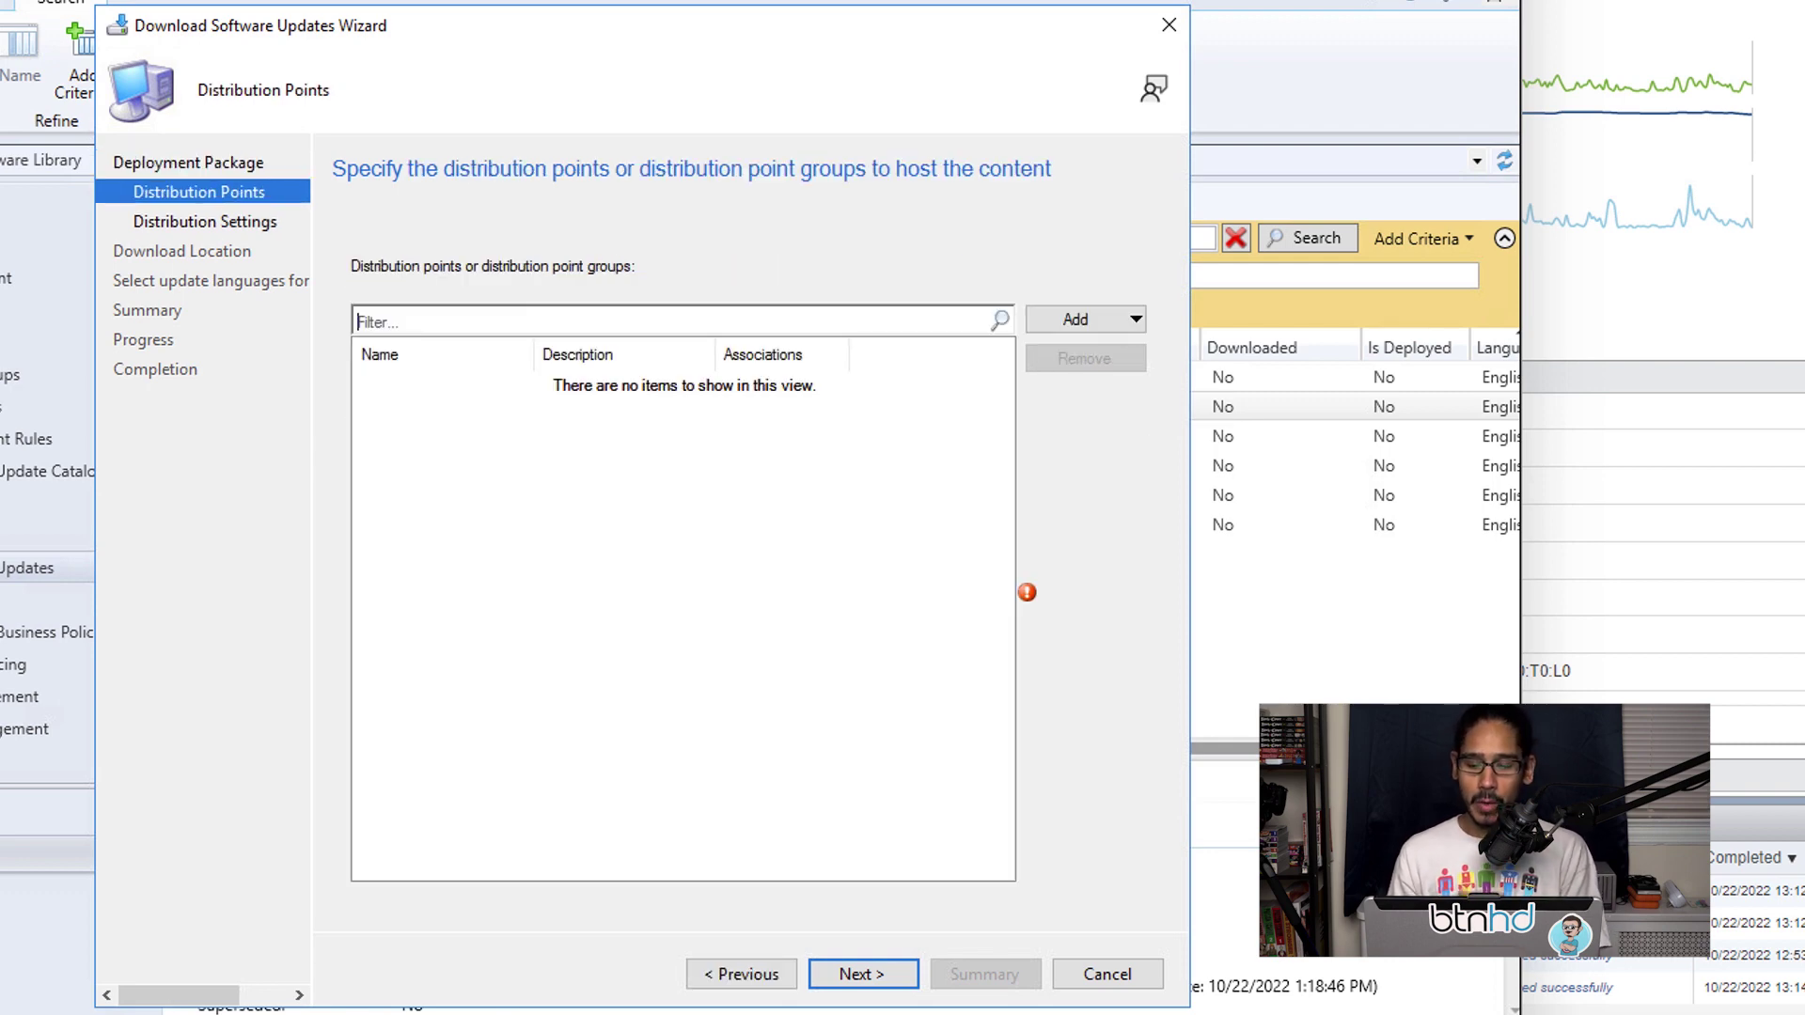
# Step: Add the distribution point BJ-SCCM.BTNHD.EDU to host the deployment package content
pyautogui.click(1084, 319)
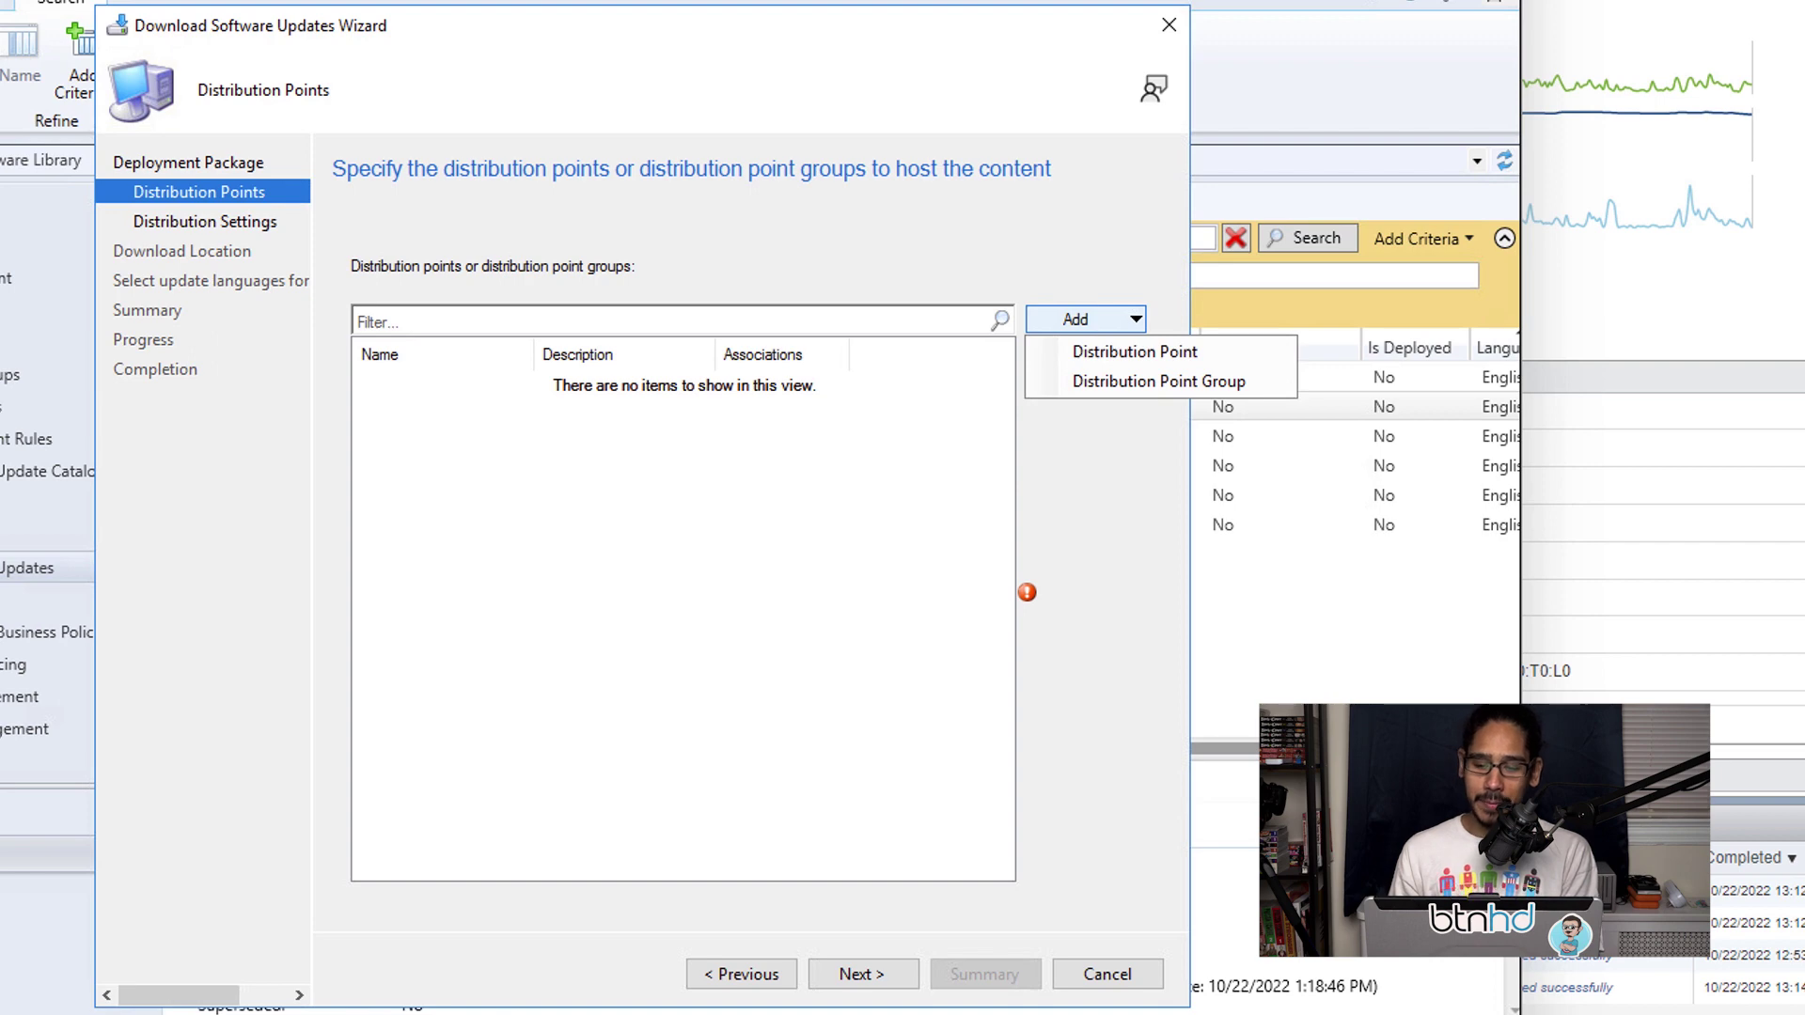
pyautogui.click(1134, 352)
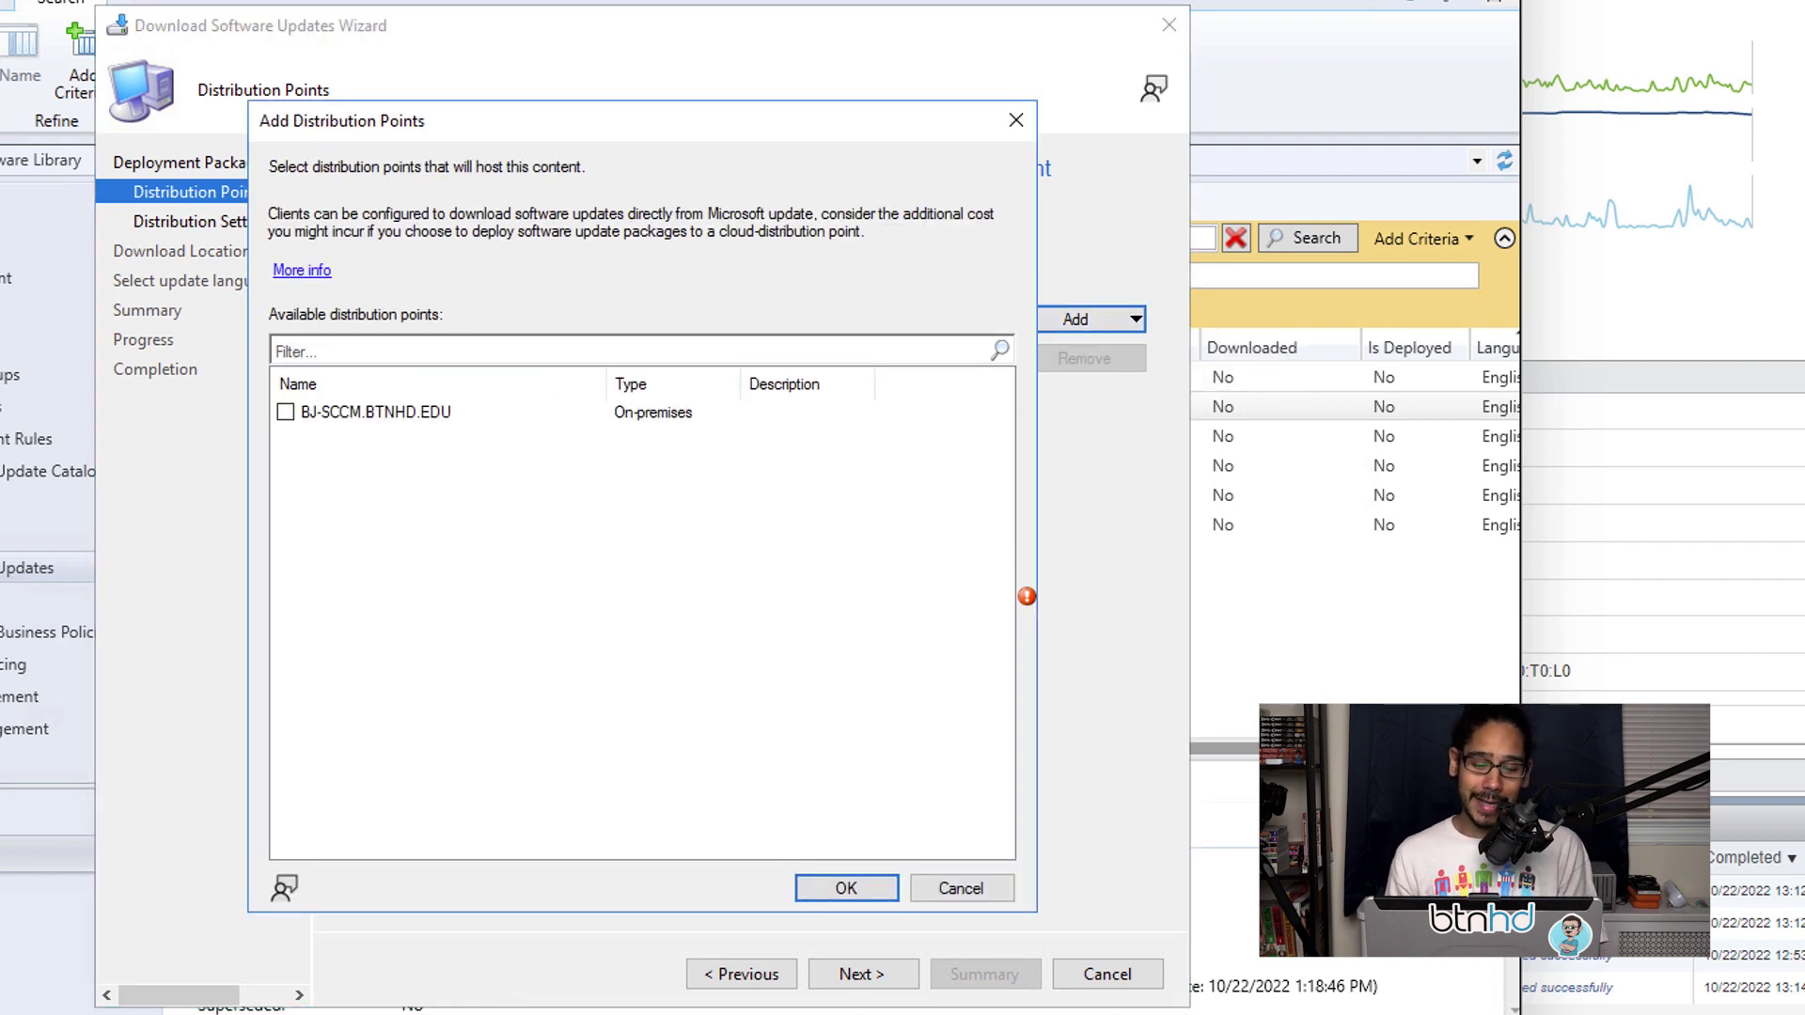
pyautogui.click(285, 412)
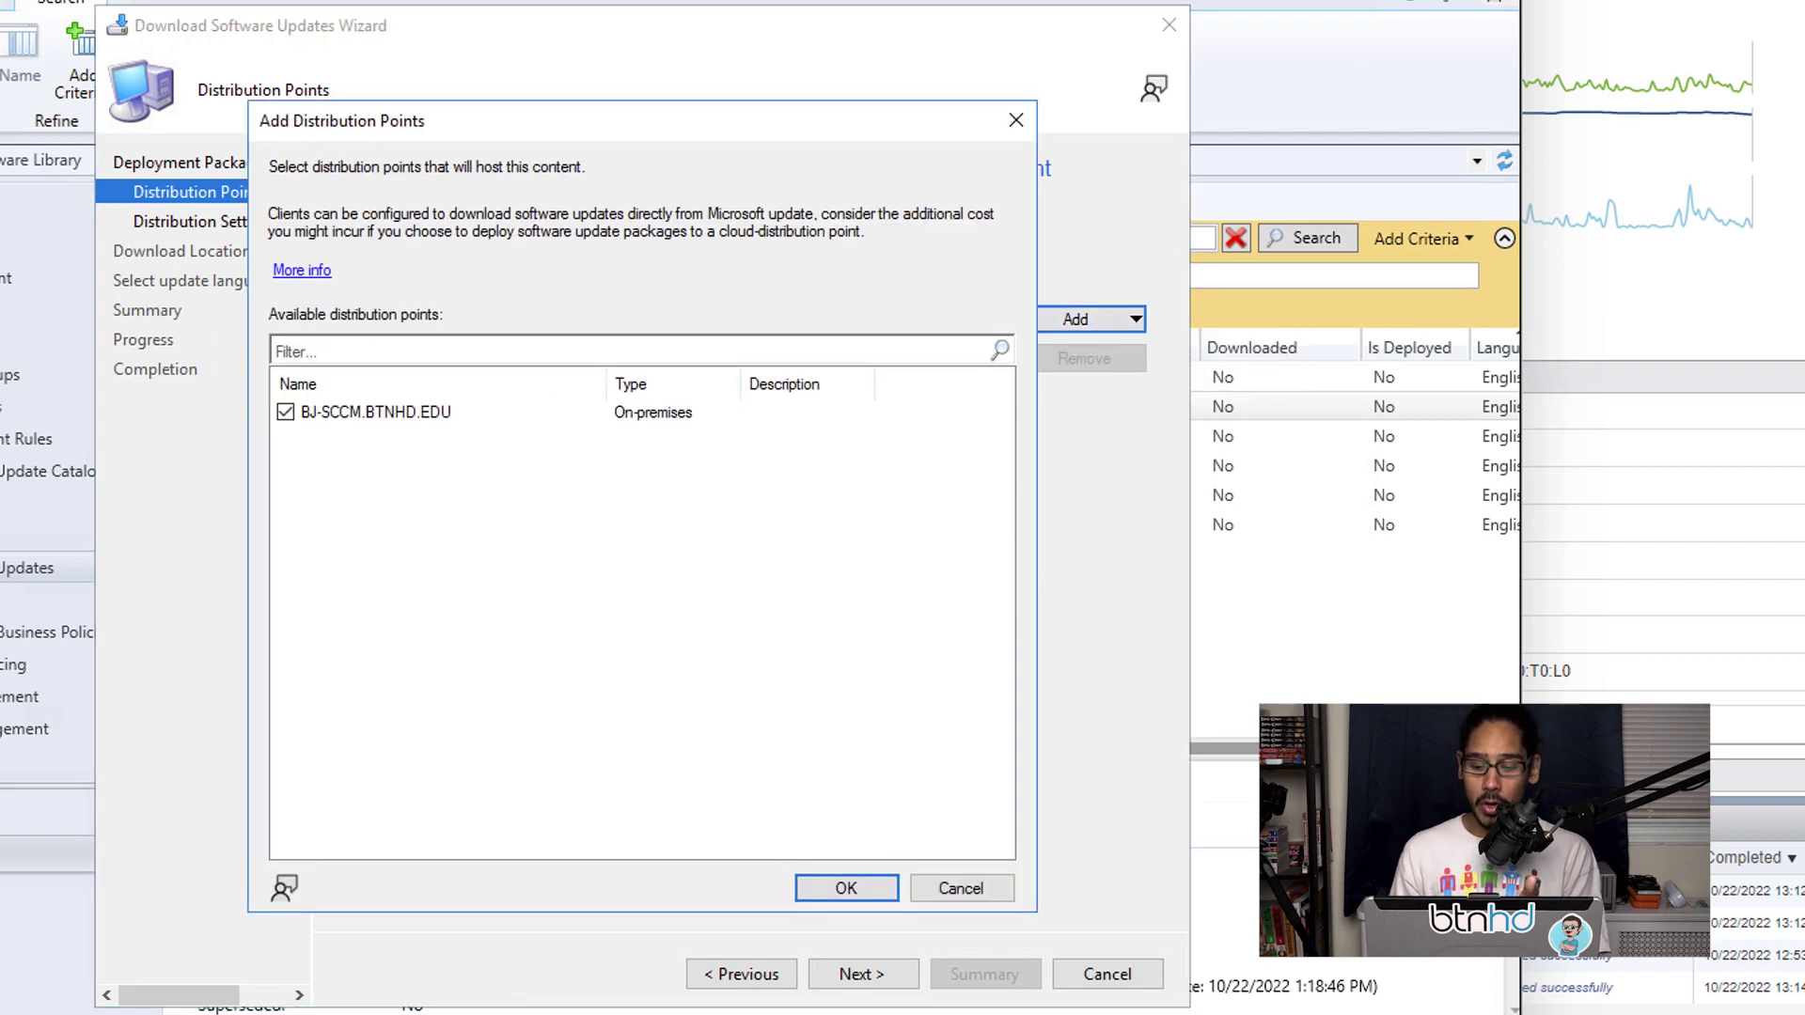
pyautogui.press('Return')
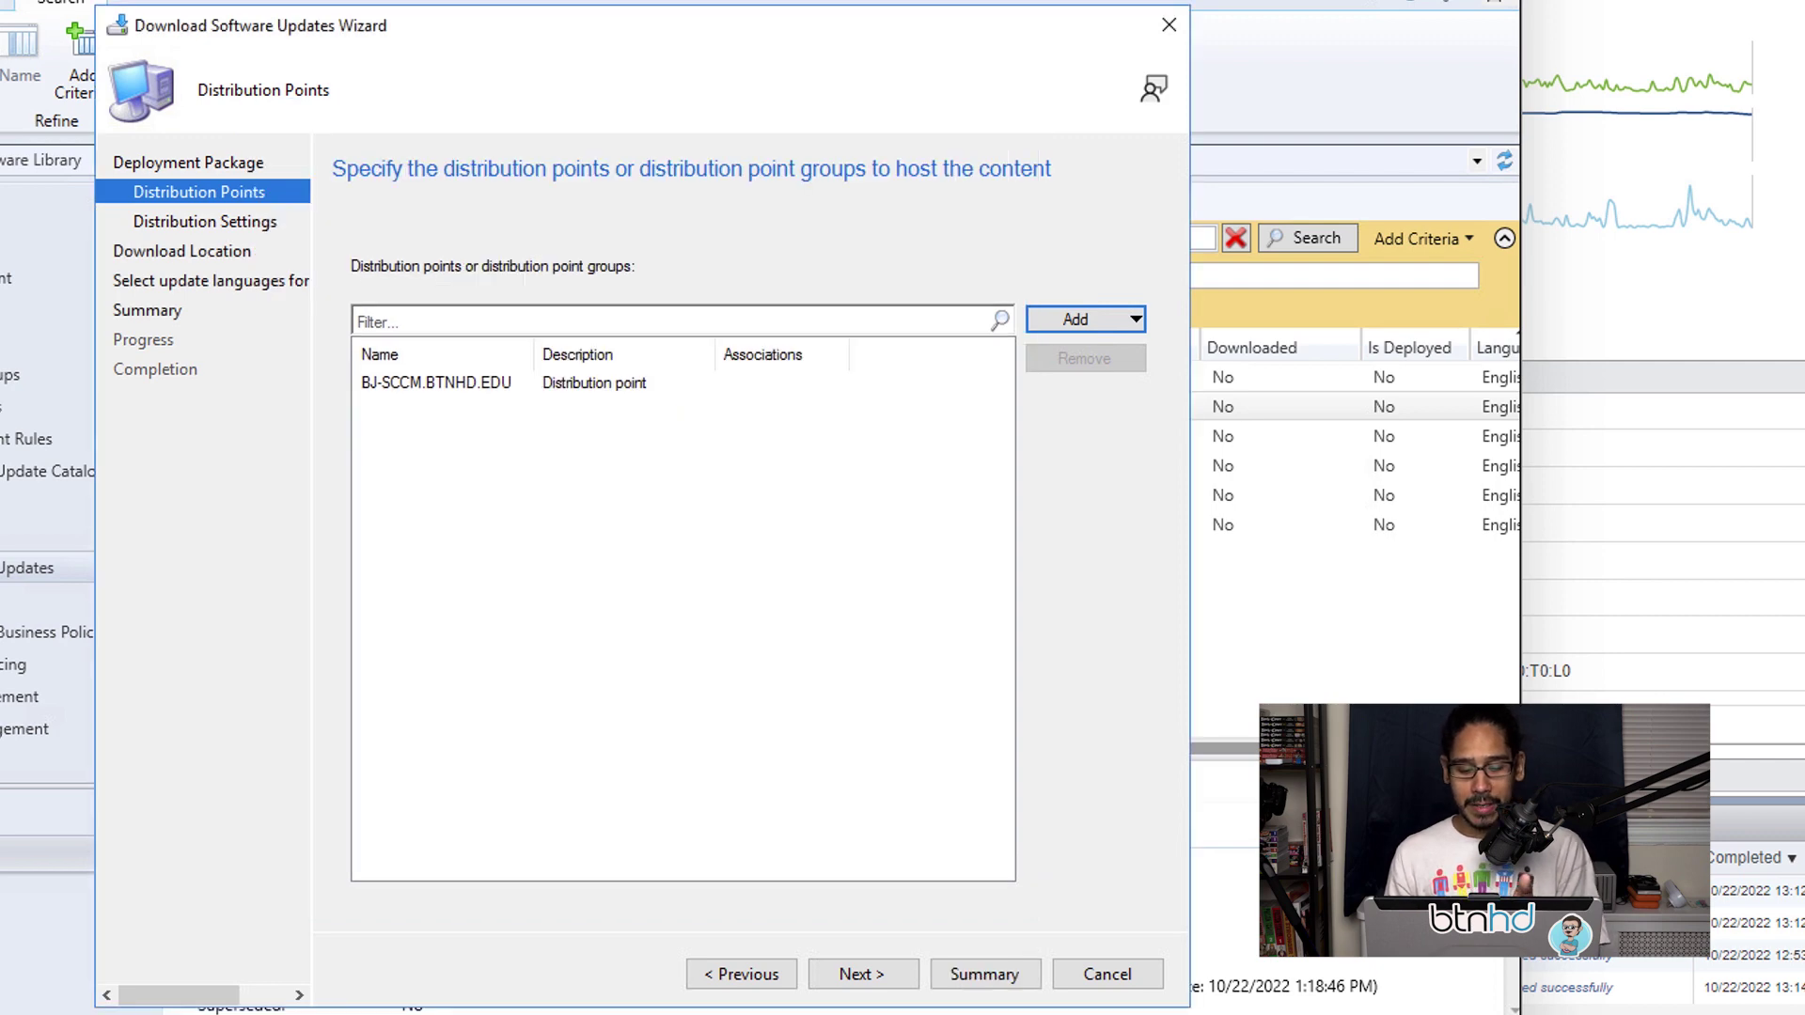
pyautogui.hotkey('alt', 'n')
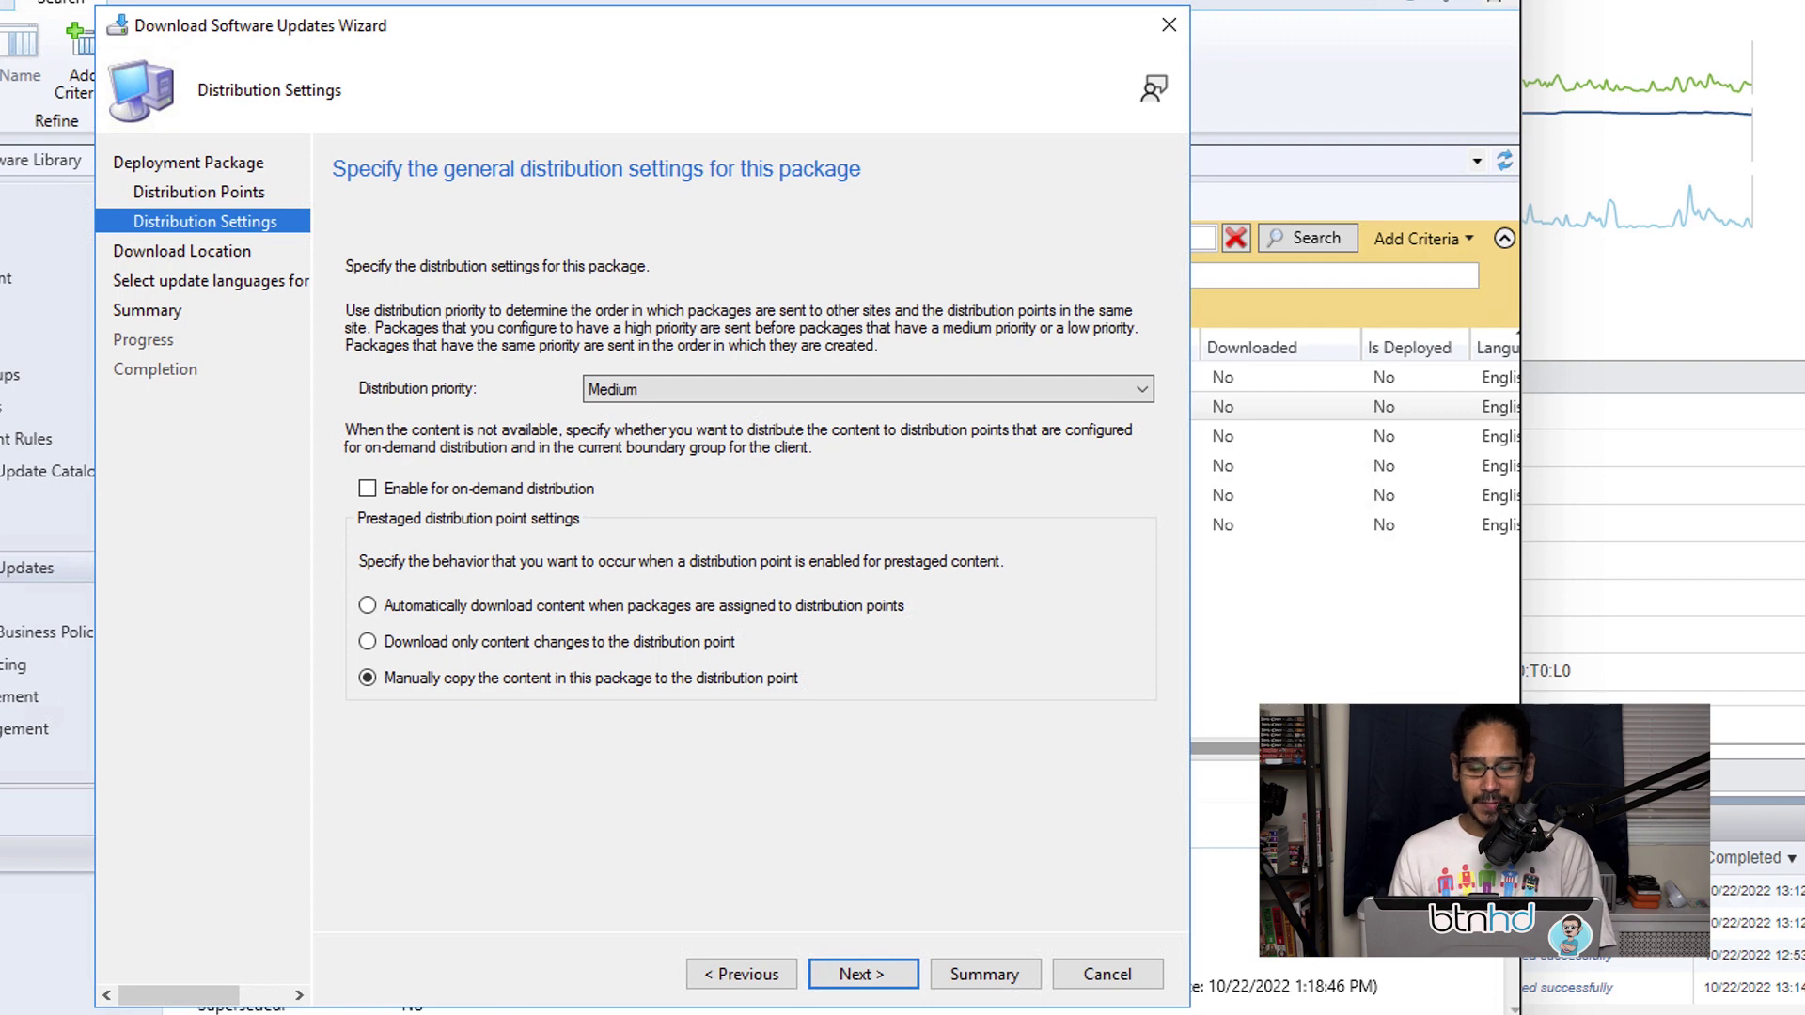
# Step: Keep the default distribution settings, Internet download source and English update languages, and complete the download of the upgrade package
pyautogui.hotkey('alt', 'n')
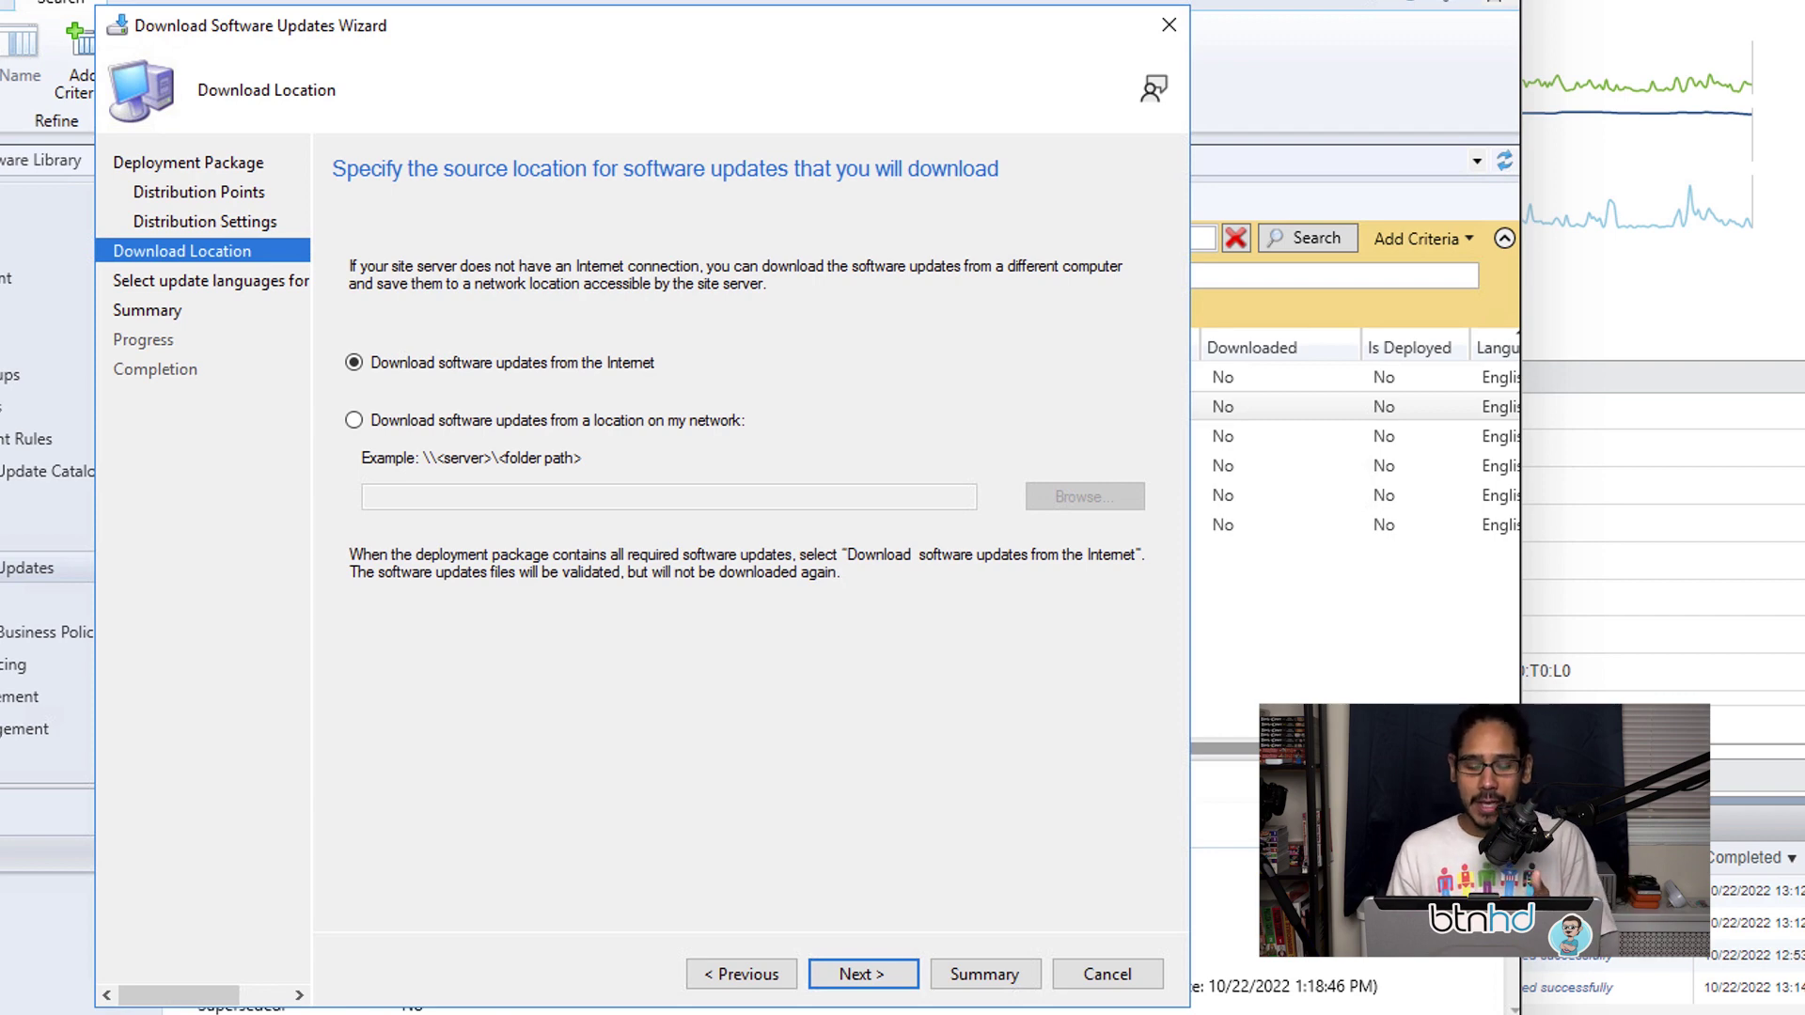
pyautogui.hotkey('alt', 'n')
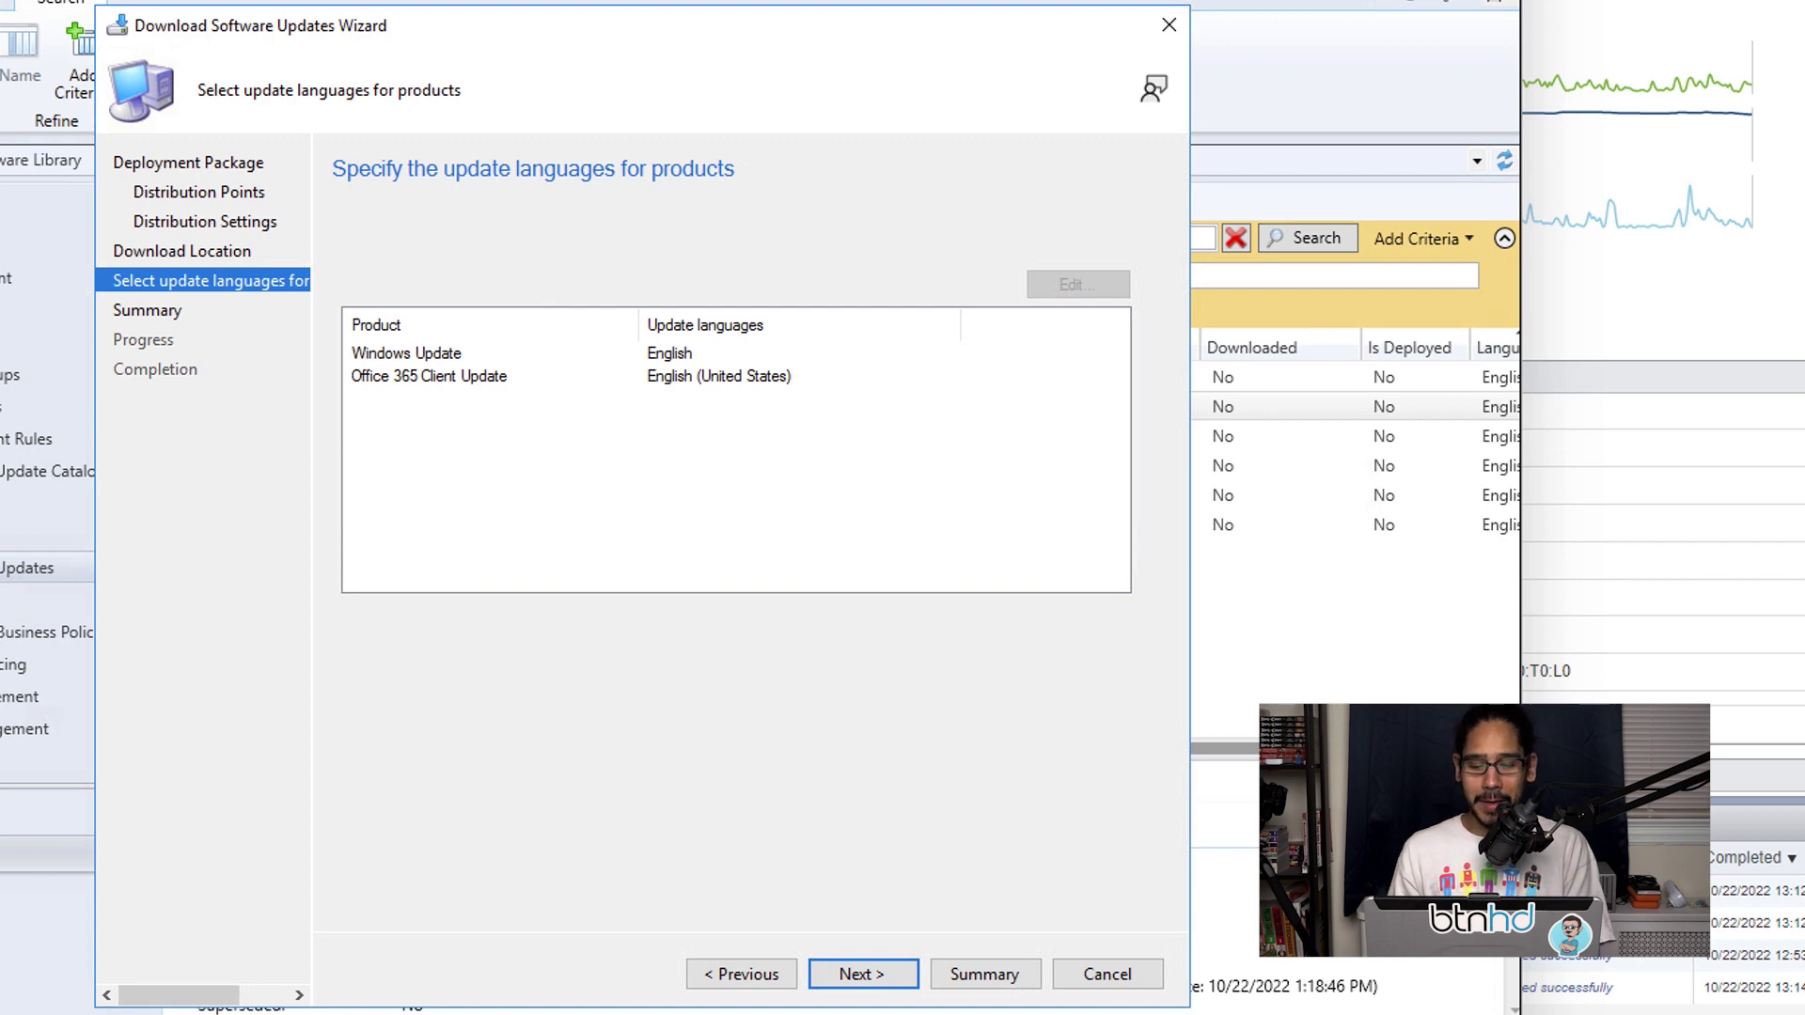
pyautogui.hotkey('alt', 'n')
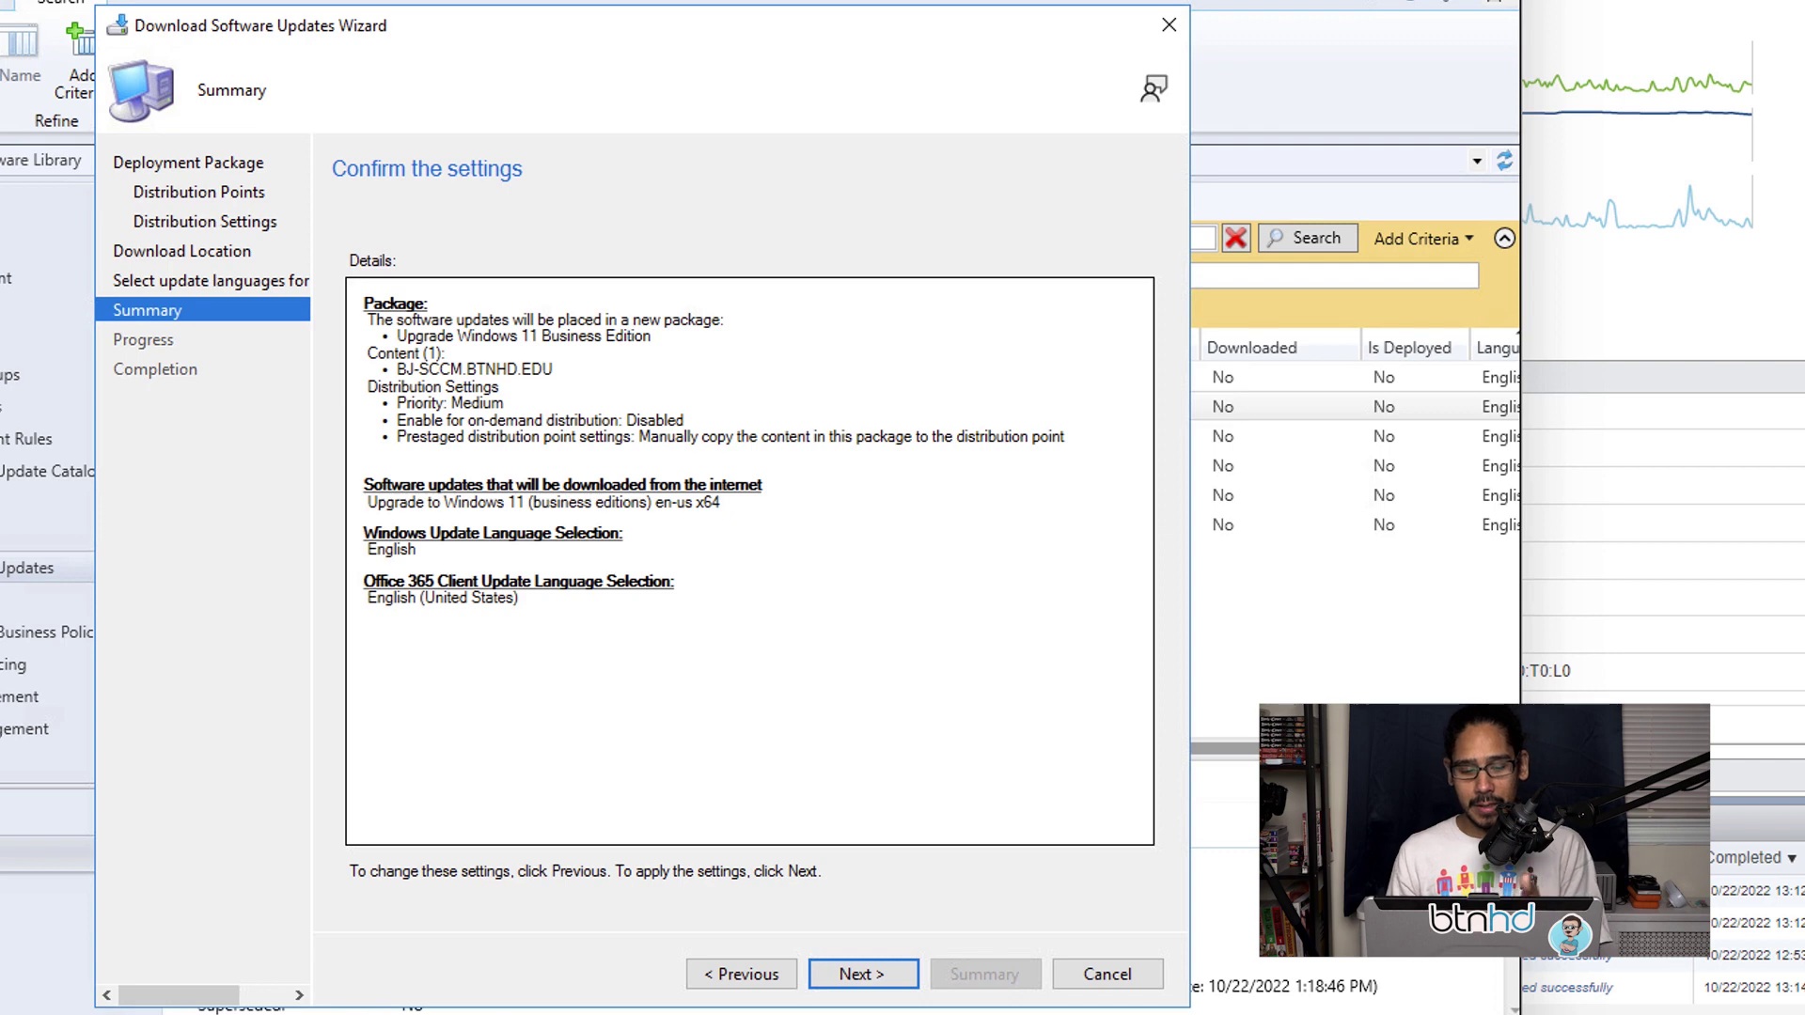
pyautogui.hotkey('alt', 'n')
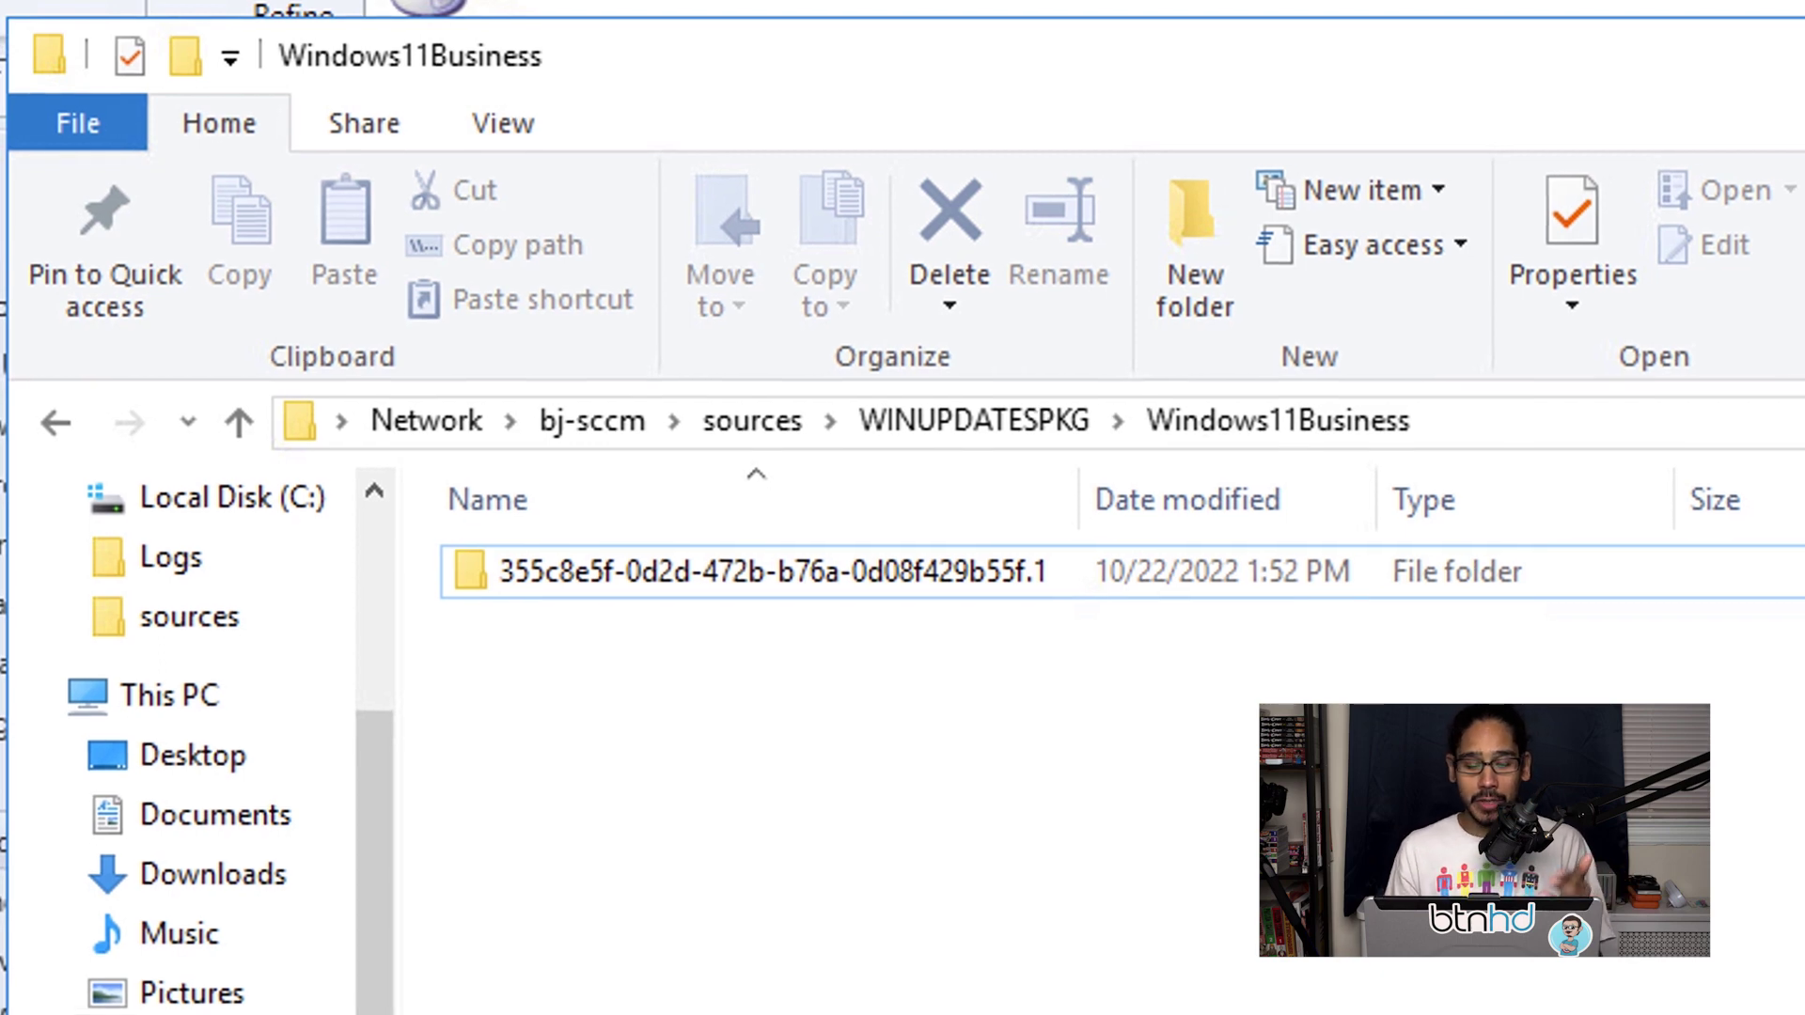
pyautogui.press('Return')
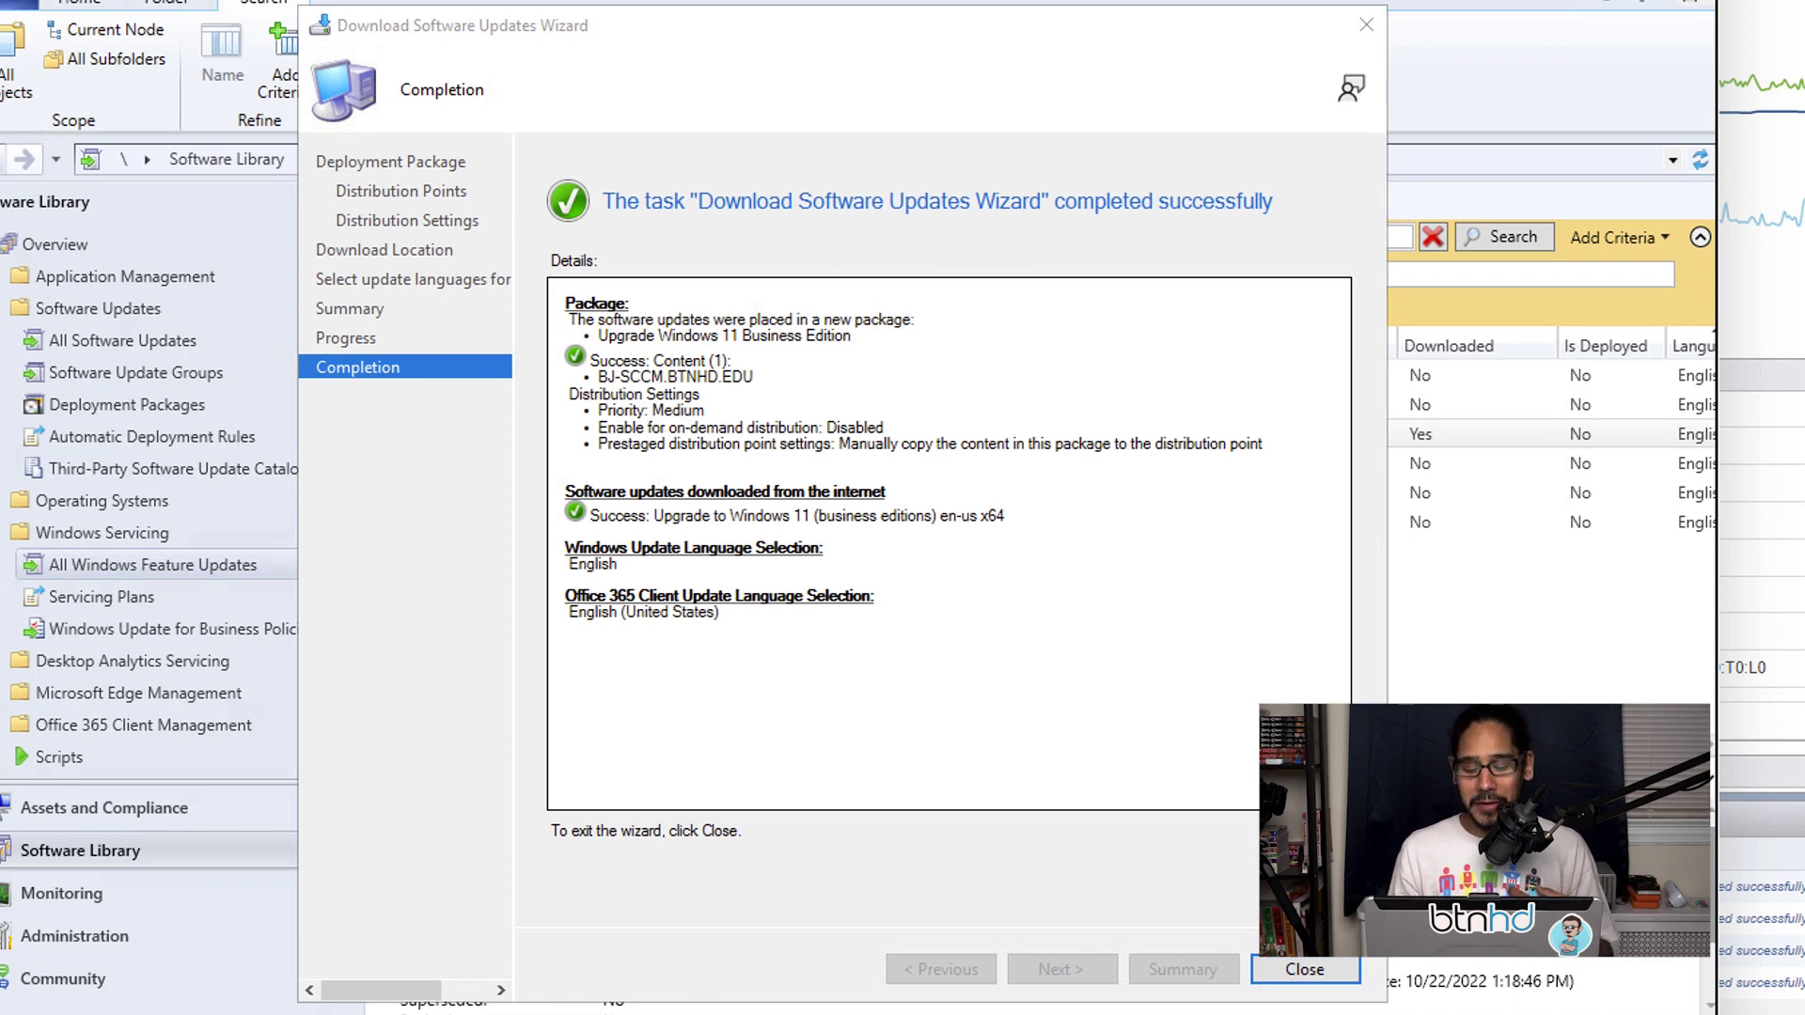
pyautogui.press('Return')
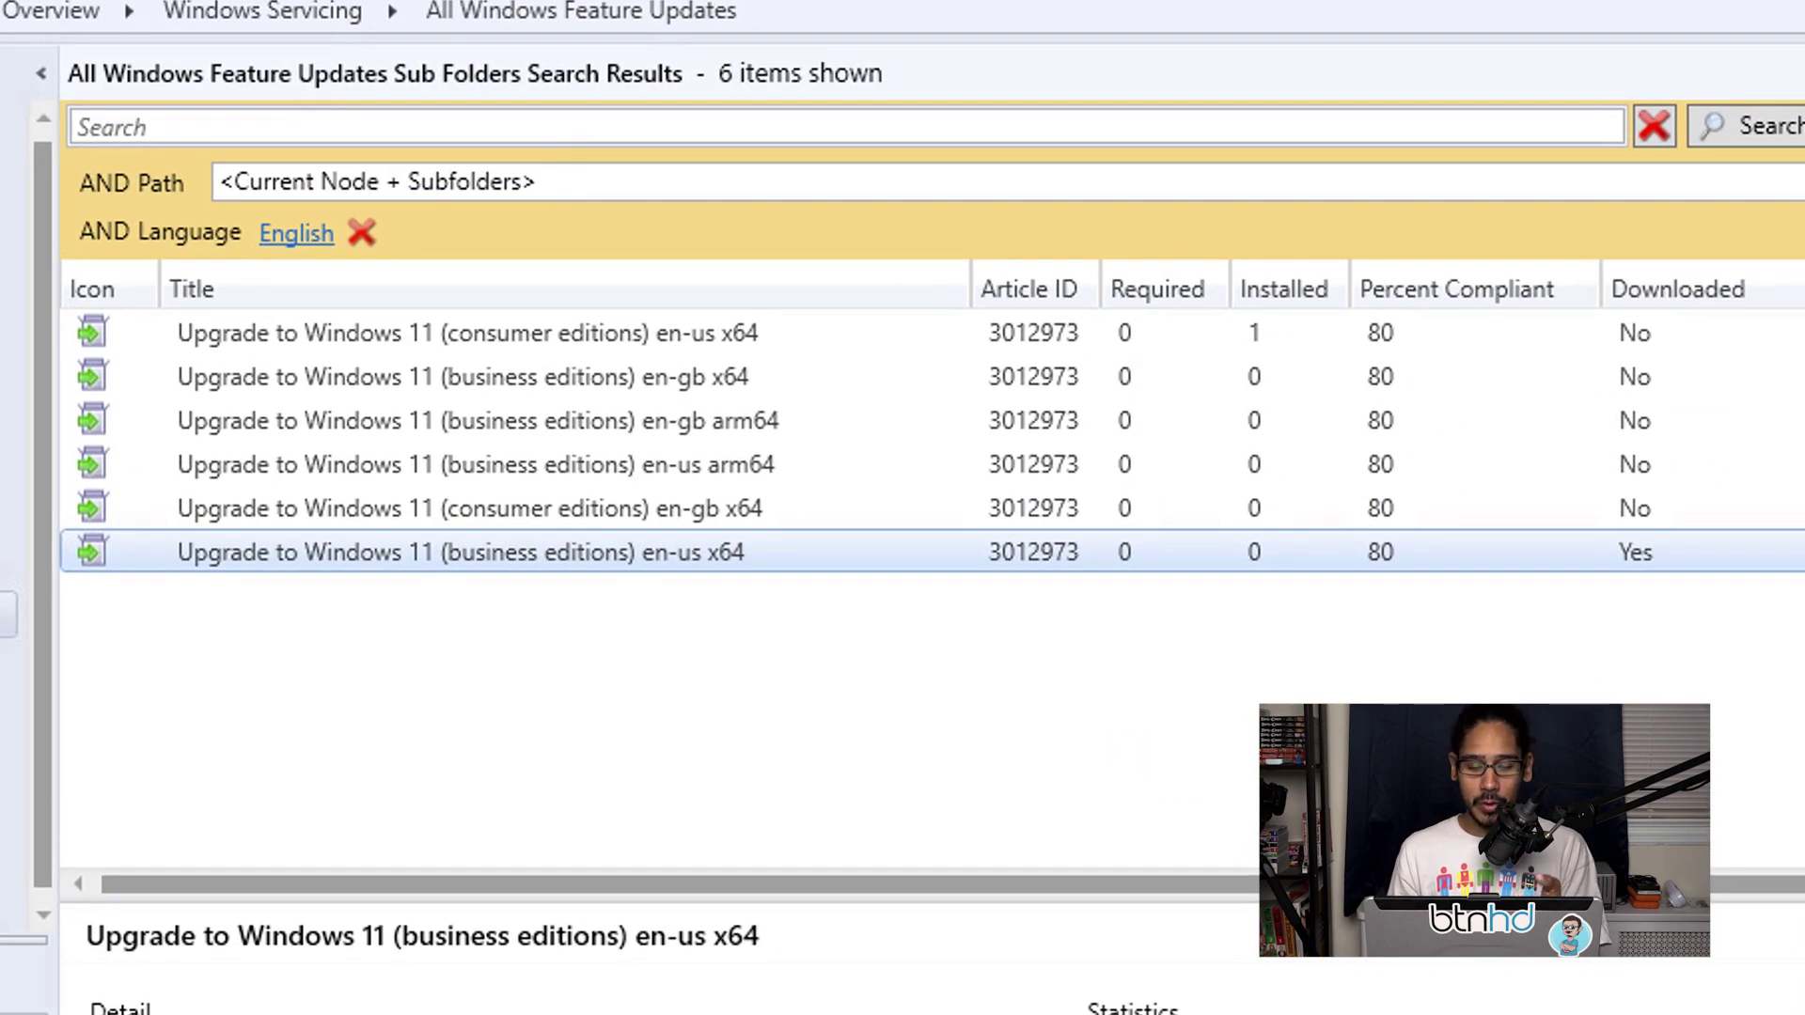
# Step: Start a deployment of the business editions en-us x64 upgrade, named "Windows 11 Business Edition Upgrade", to the Windows 11 device collection
pyautogui.rightClick(564, 553)
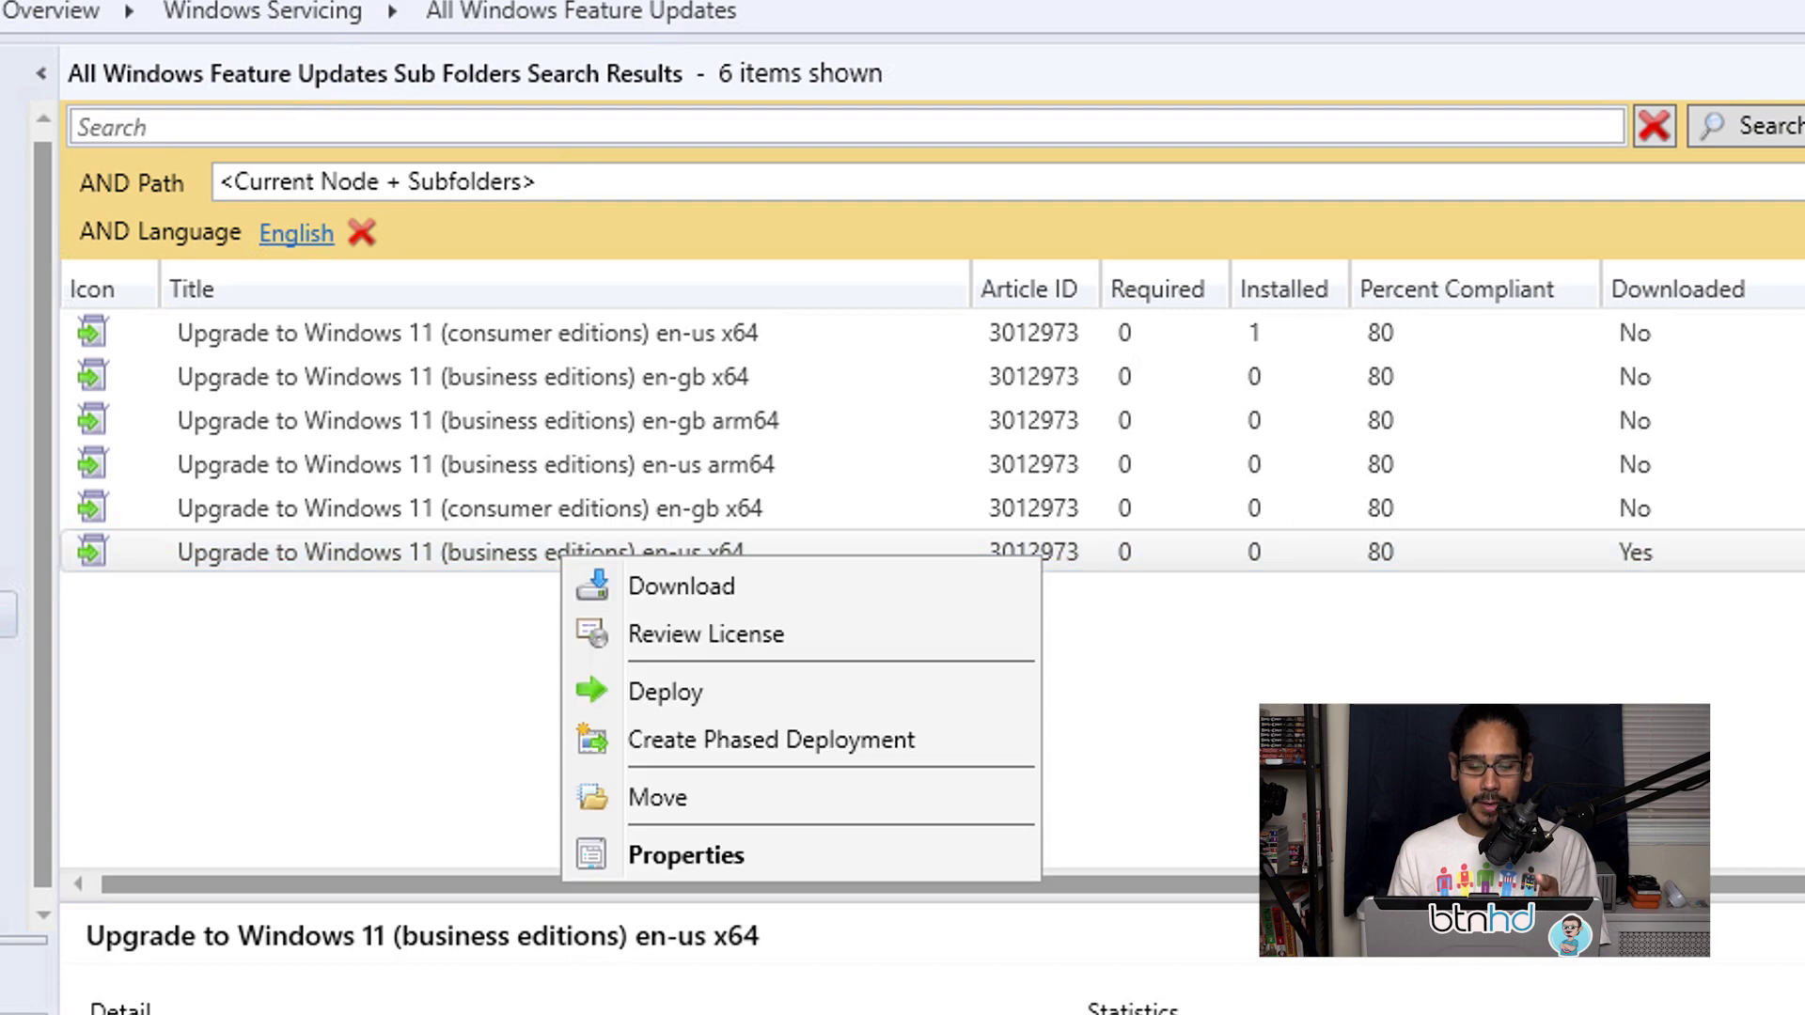
pyautogui.click(665, 692)
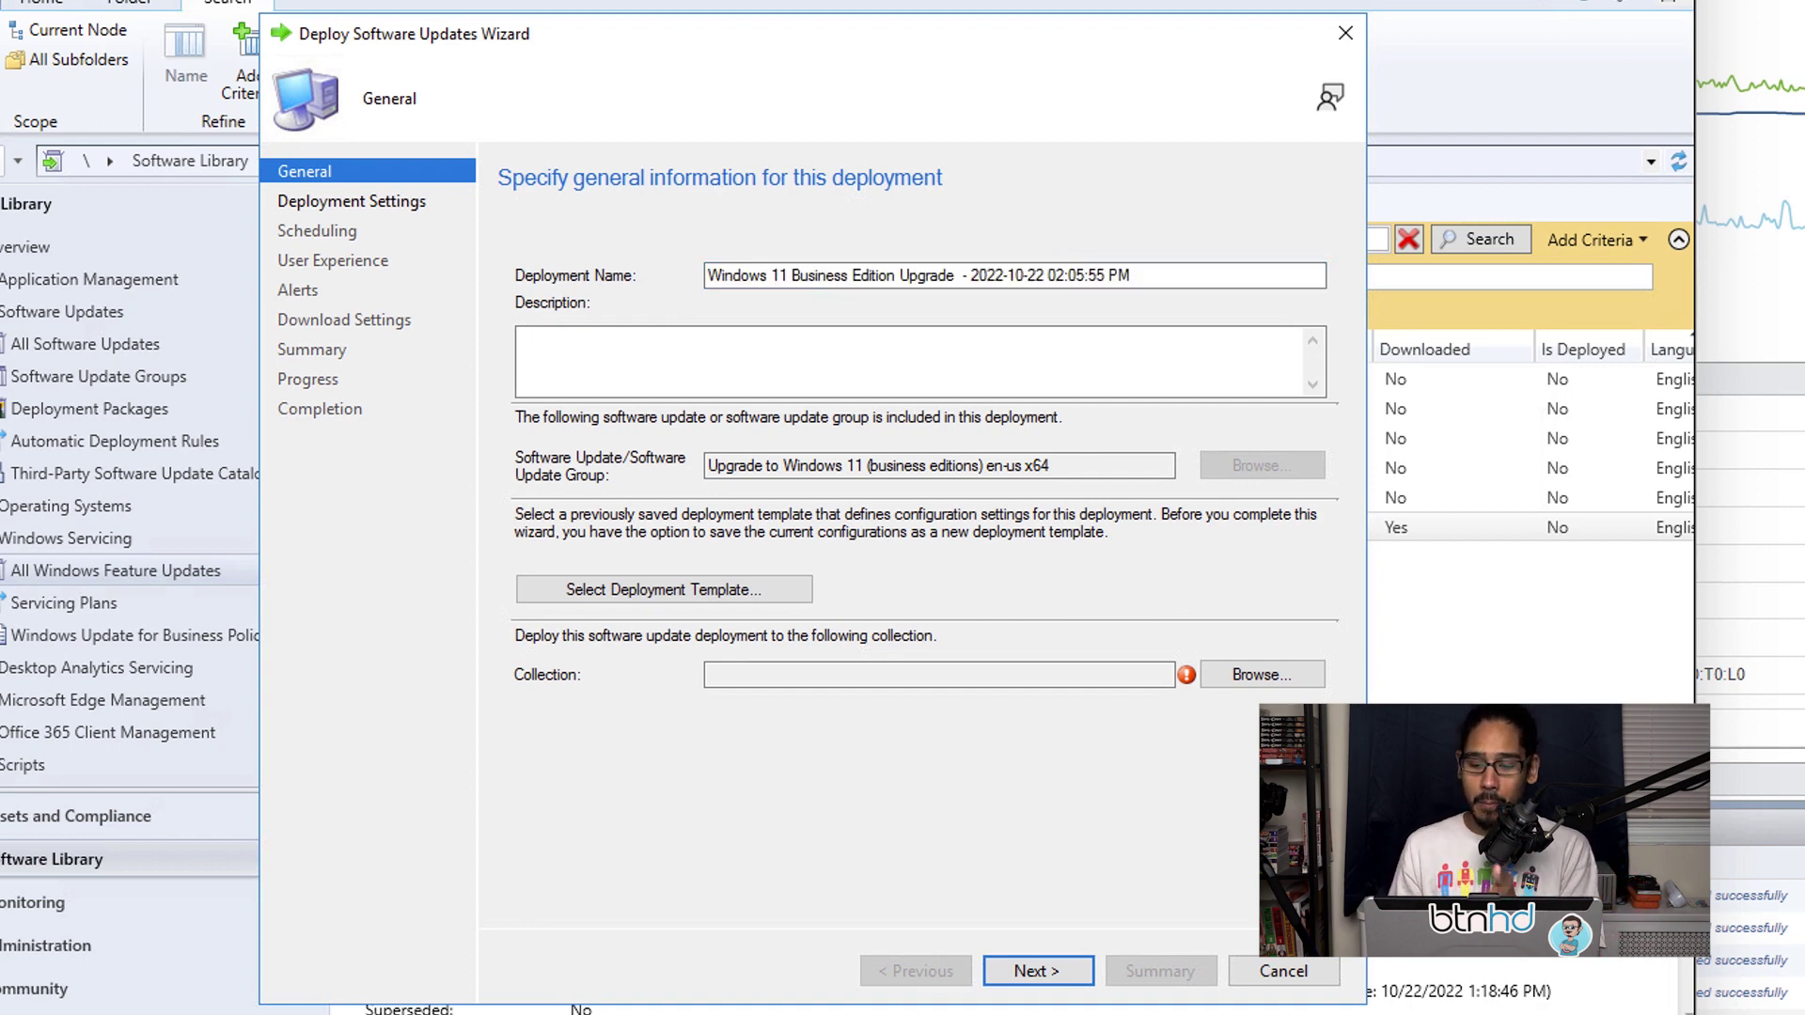
pyautogui.click(1261, 674)
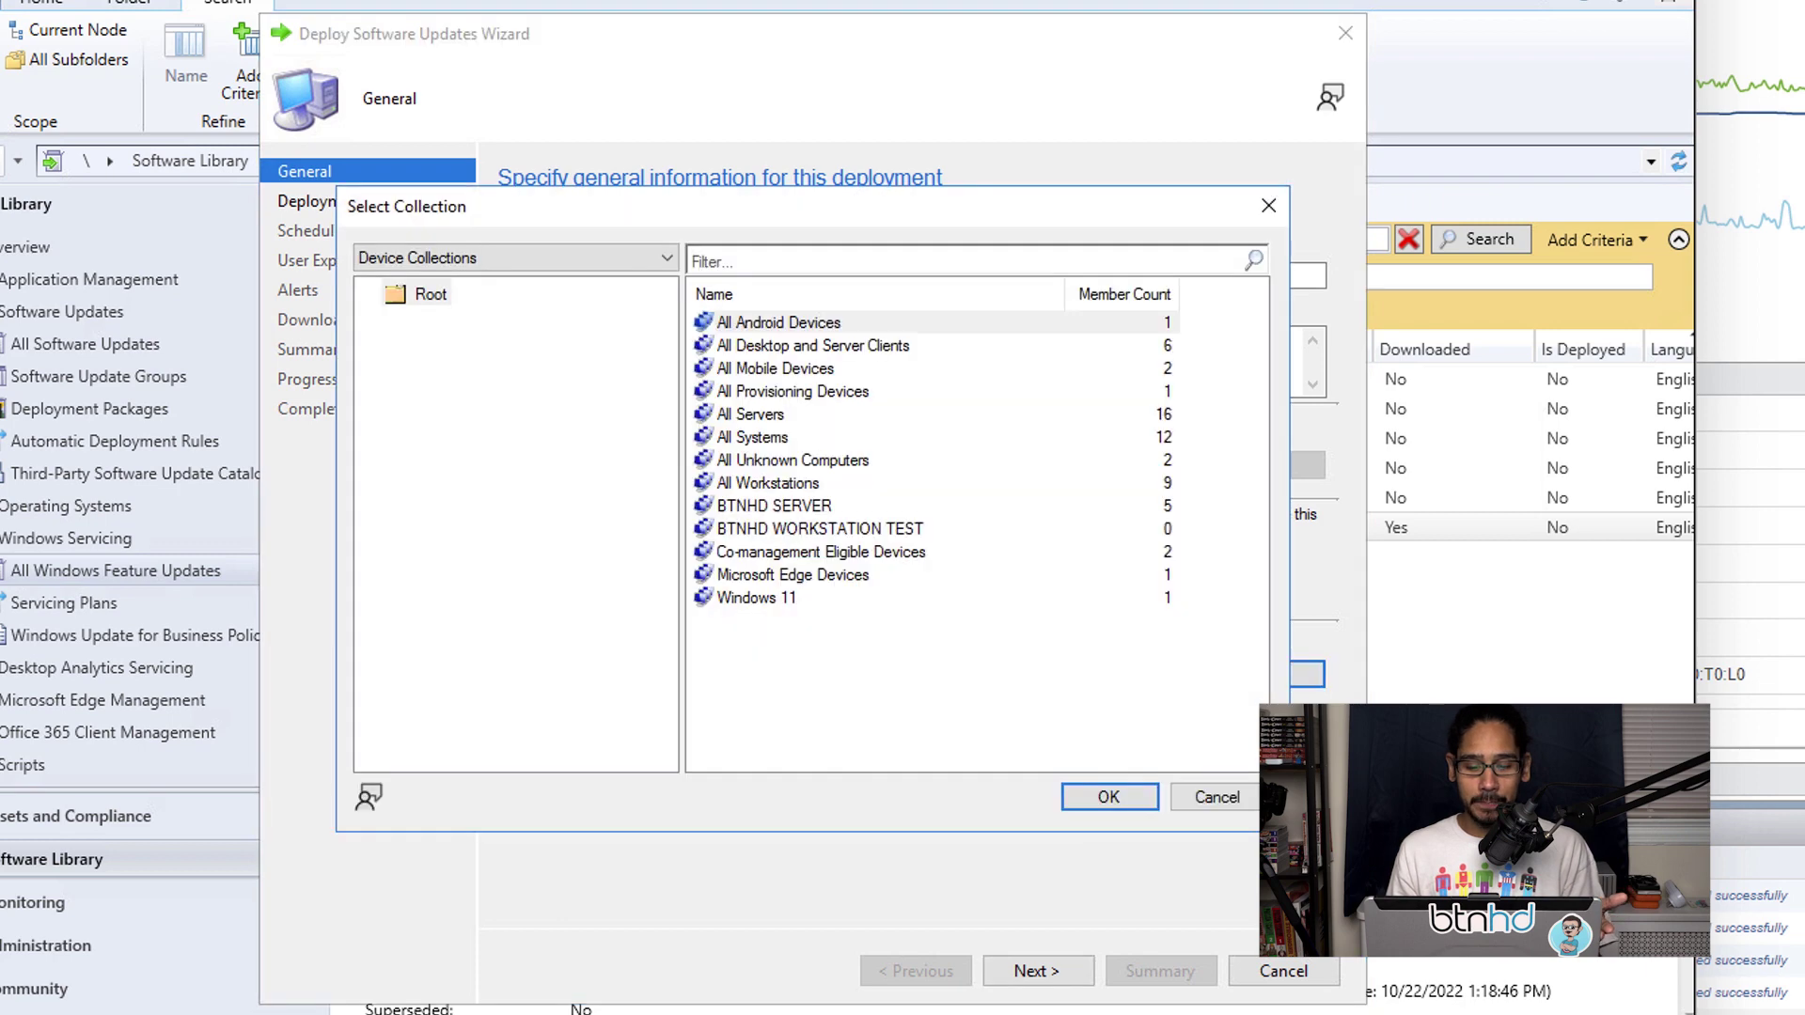
pyautogui.click(756, 598)
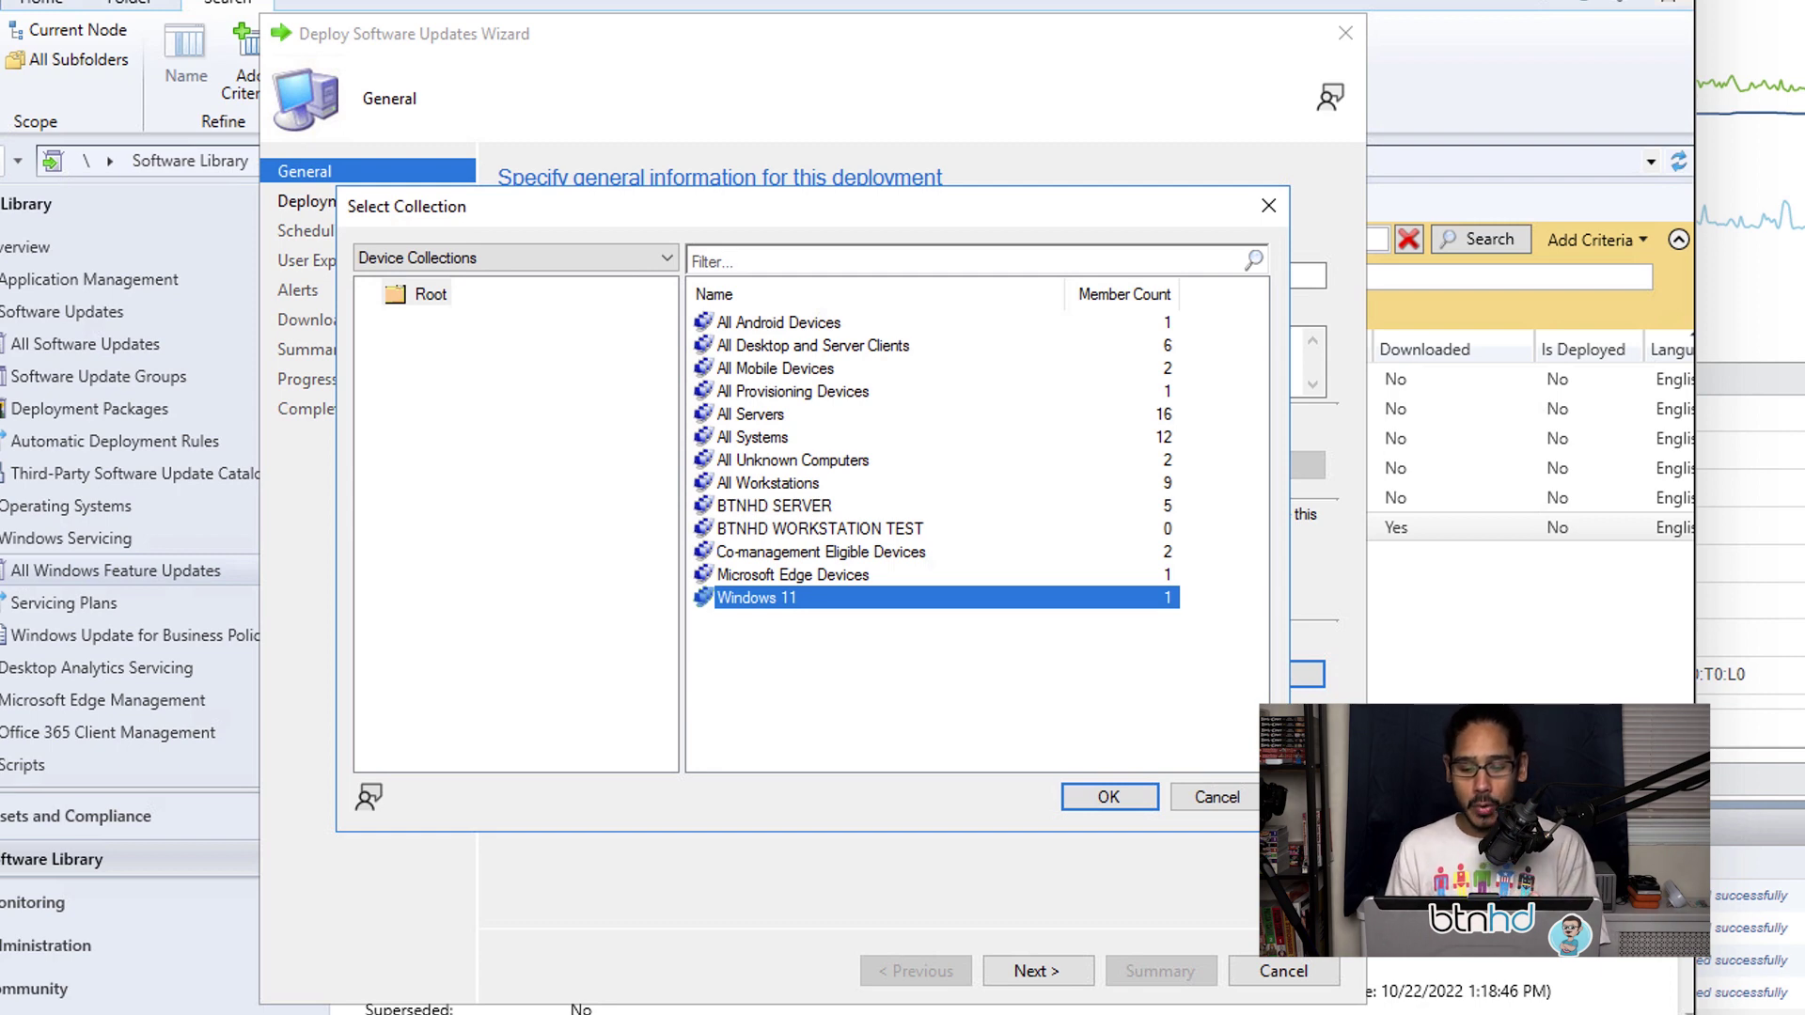
pyautogui.press('Return')
pyautogui.hotkey('alt', 'n')
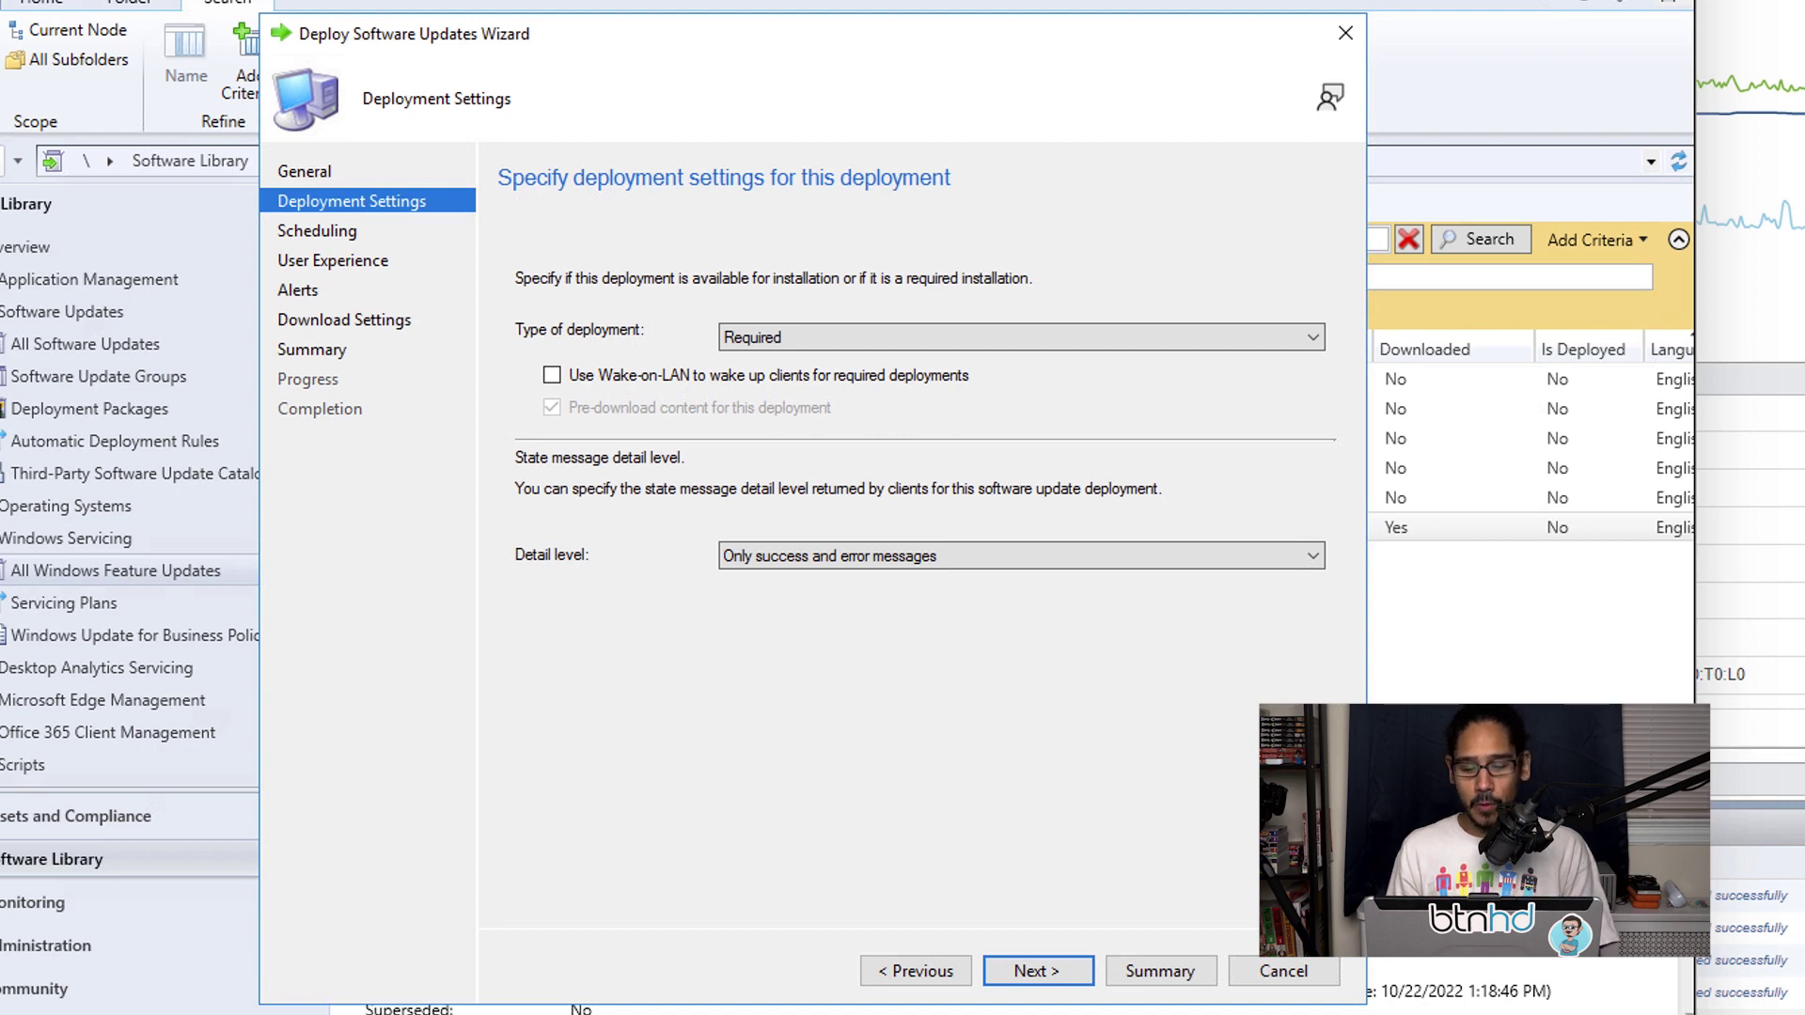
# Step: Keep the deployment type Required and set the installation deadline to as soon as possible
pyautogui.hotkey('alt', 'n')
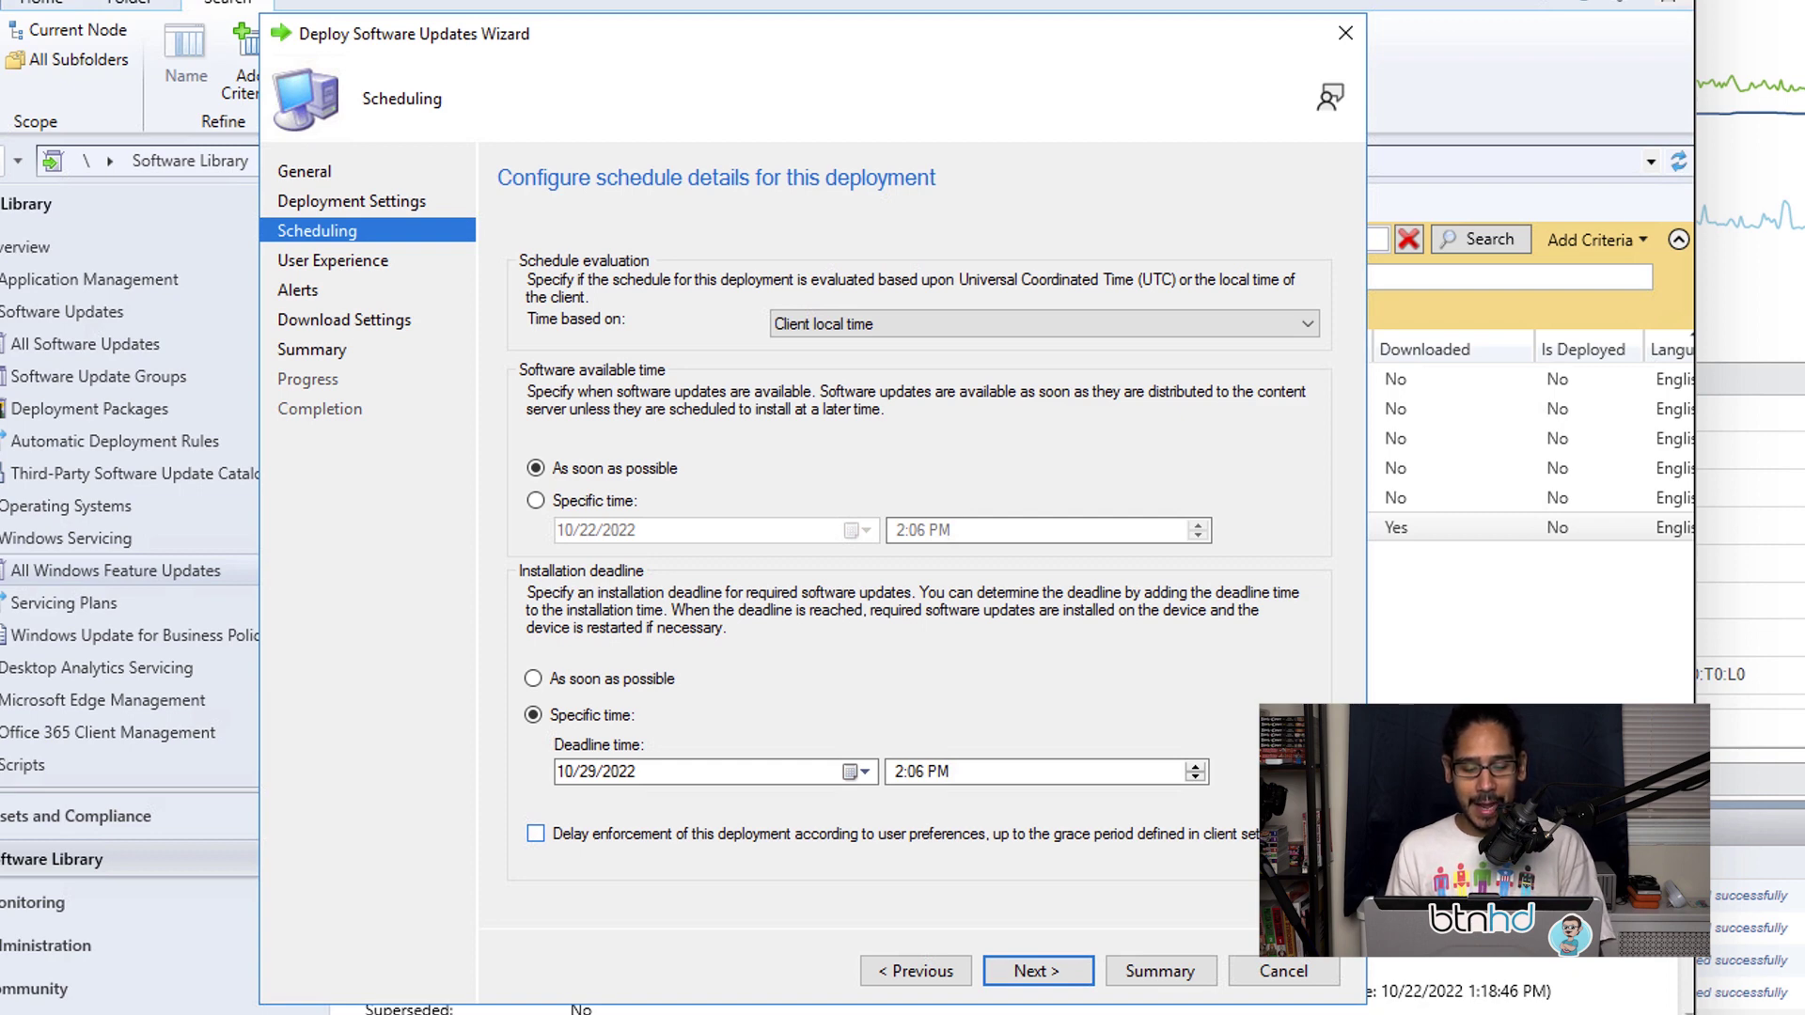
pyautogui.click(533, 678)
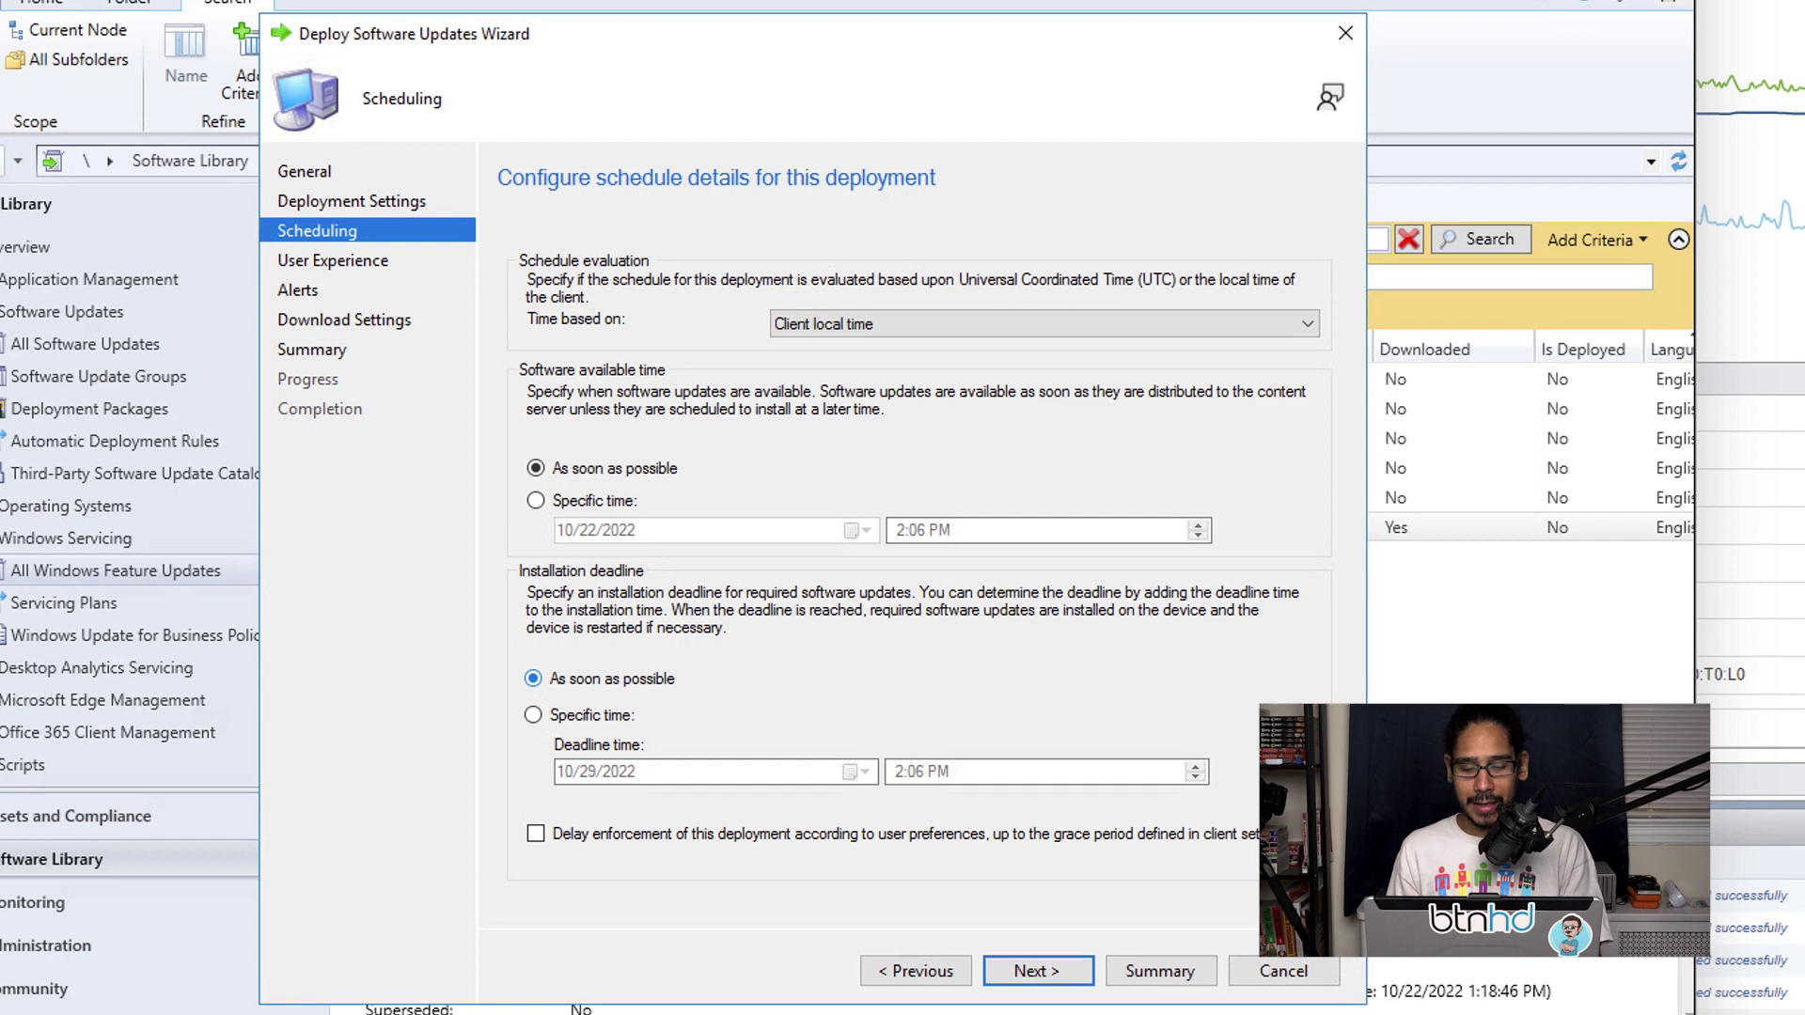
pyautogui.hotkey('alt', 'n')
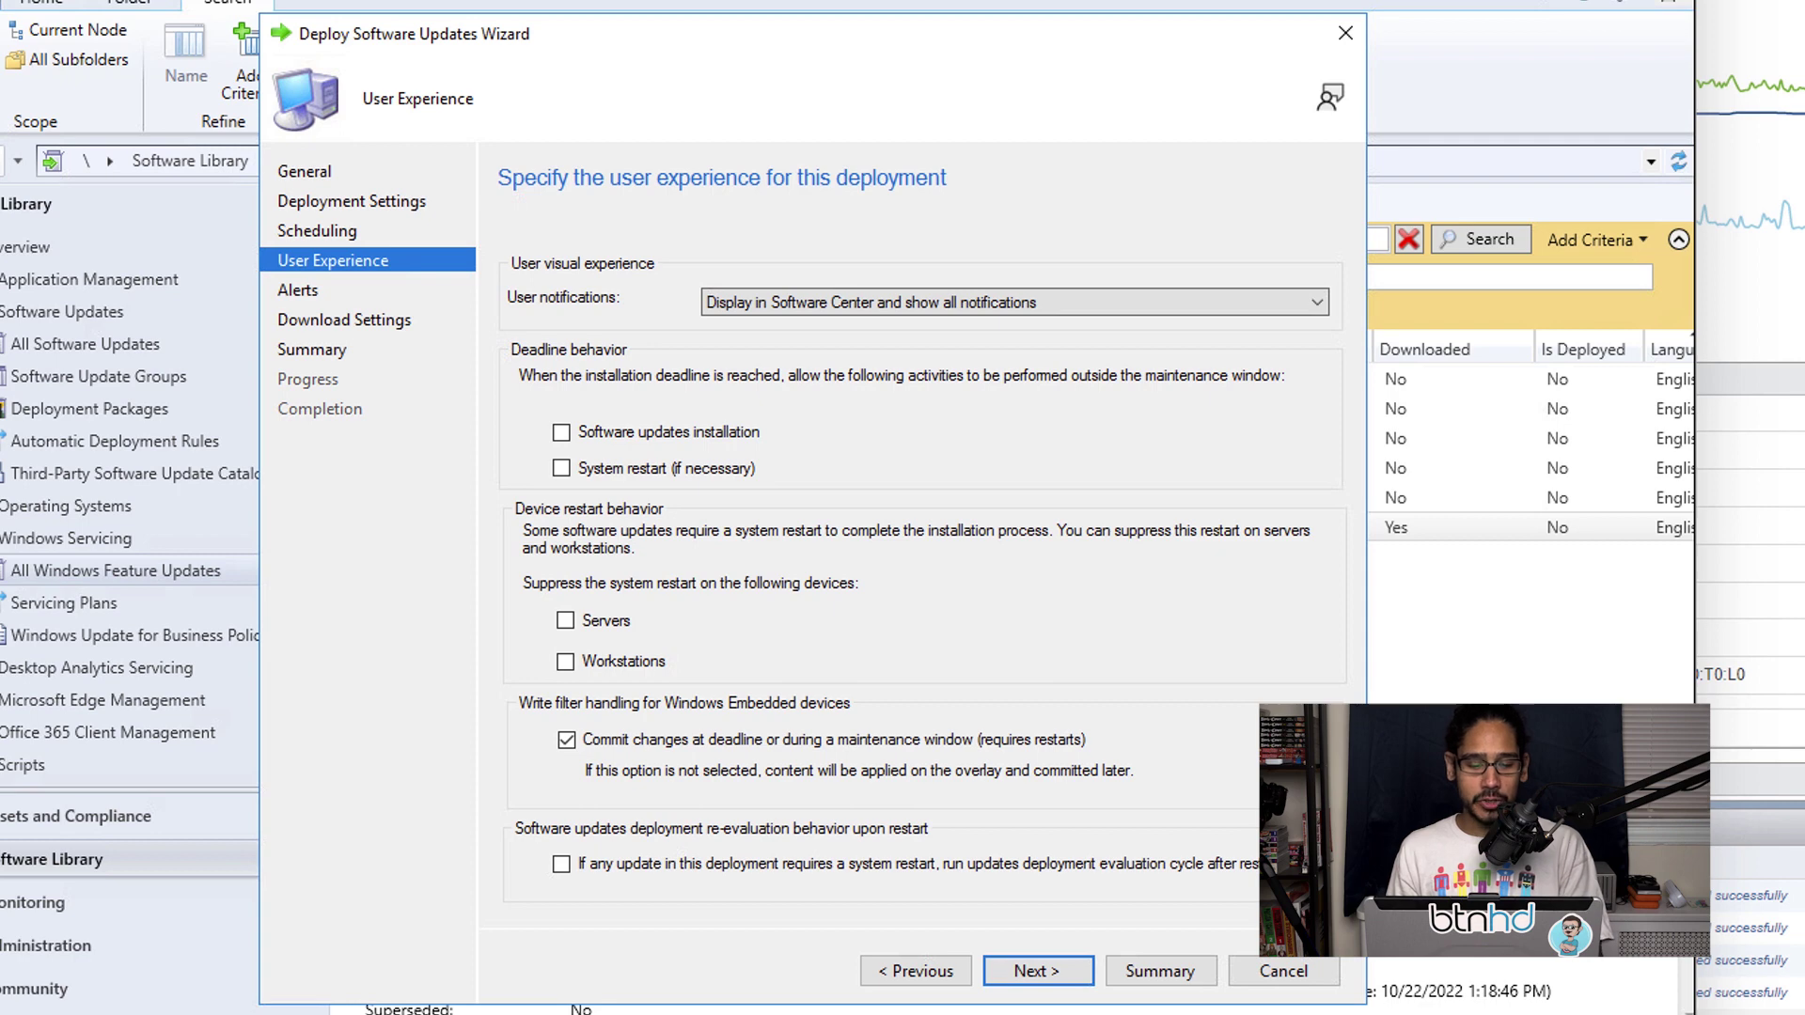
# Step: Allow software updates installation and system restart outside the maintenance window once the installation deadline is reached
pyautogui.click(561, 468)
pyautogui.click(561, 432)
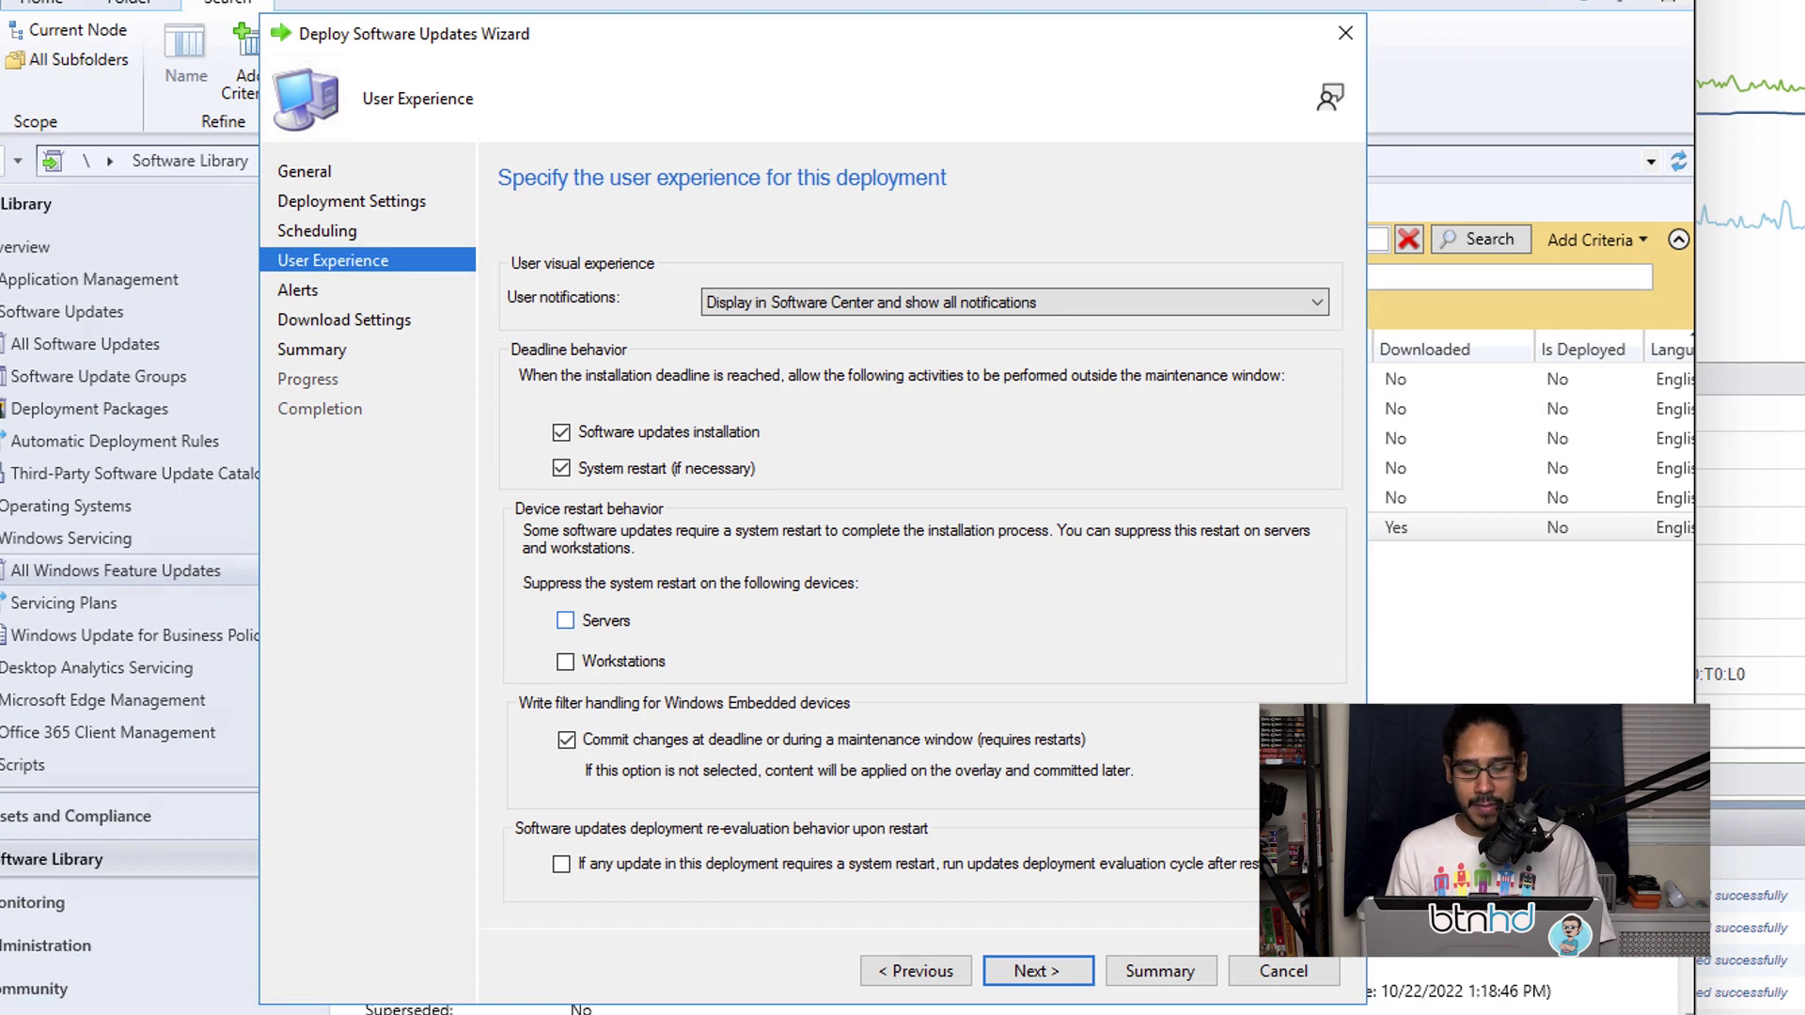
pyautogui.press('Return')
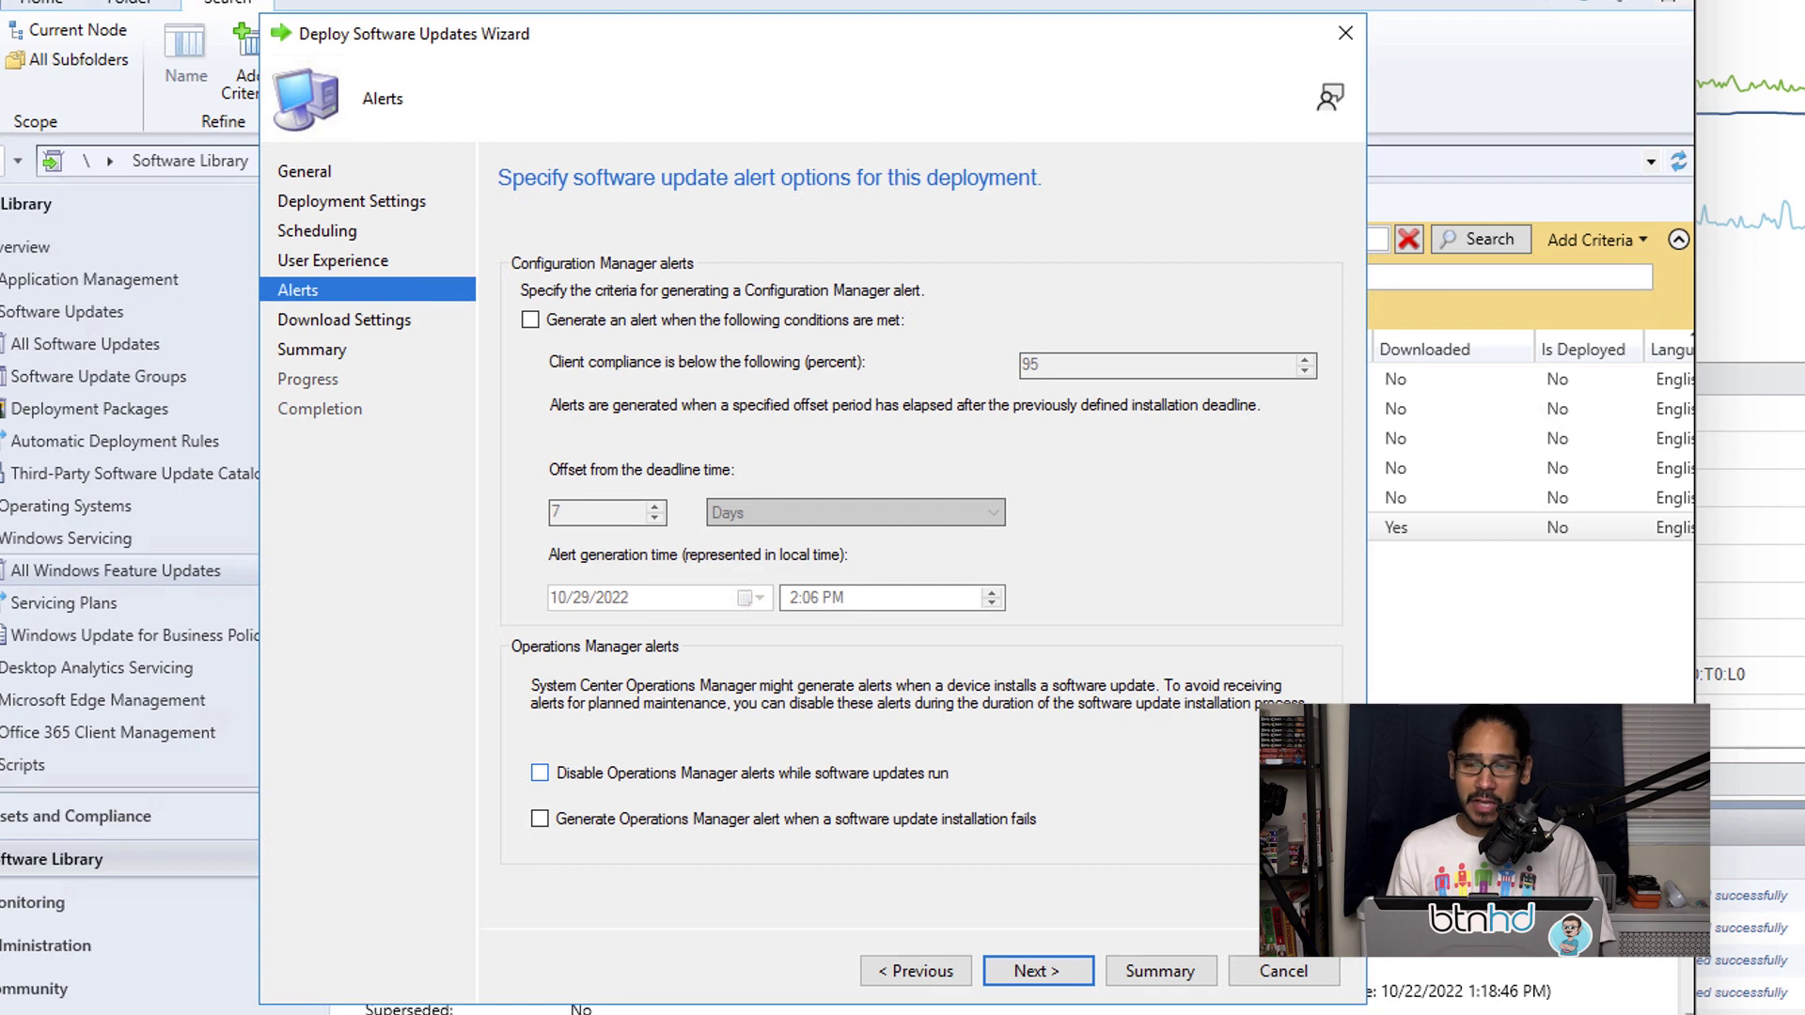
# Step: Keep the default alert and download settings, create the deployment, and close the wizard
pyautogui.press('Return')
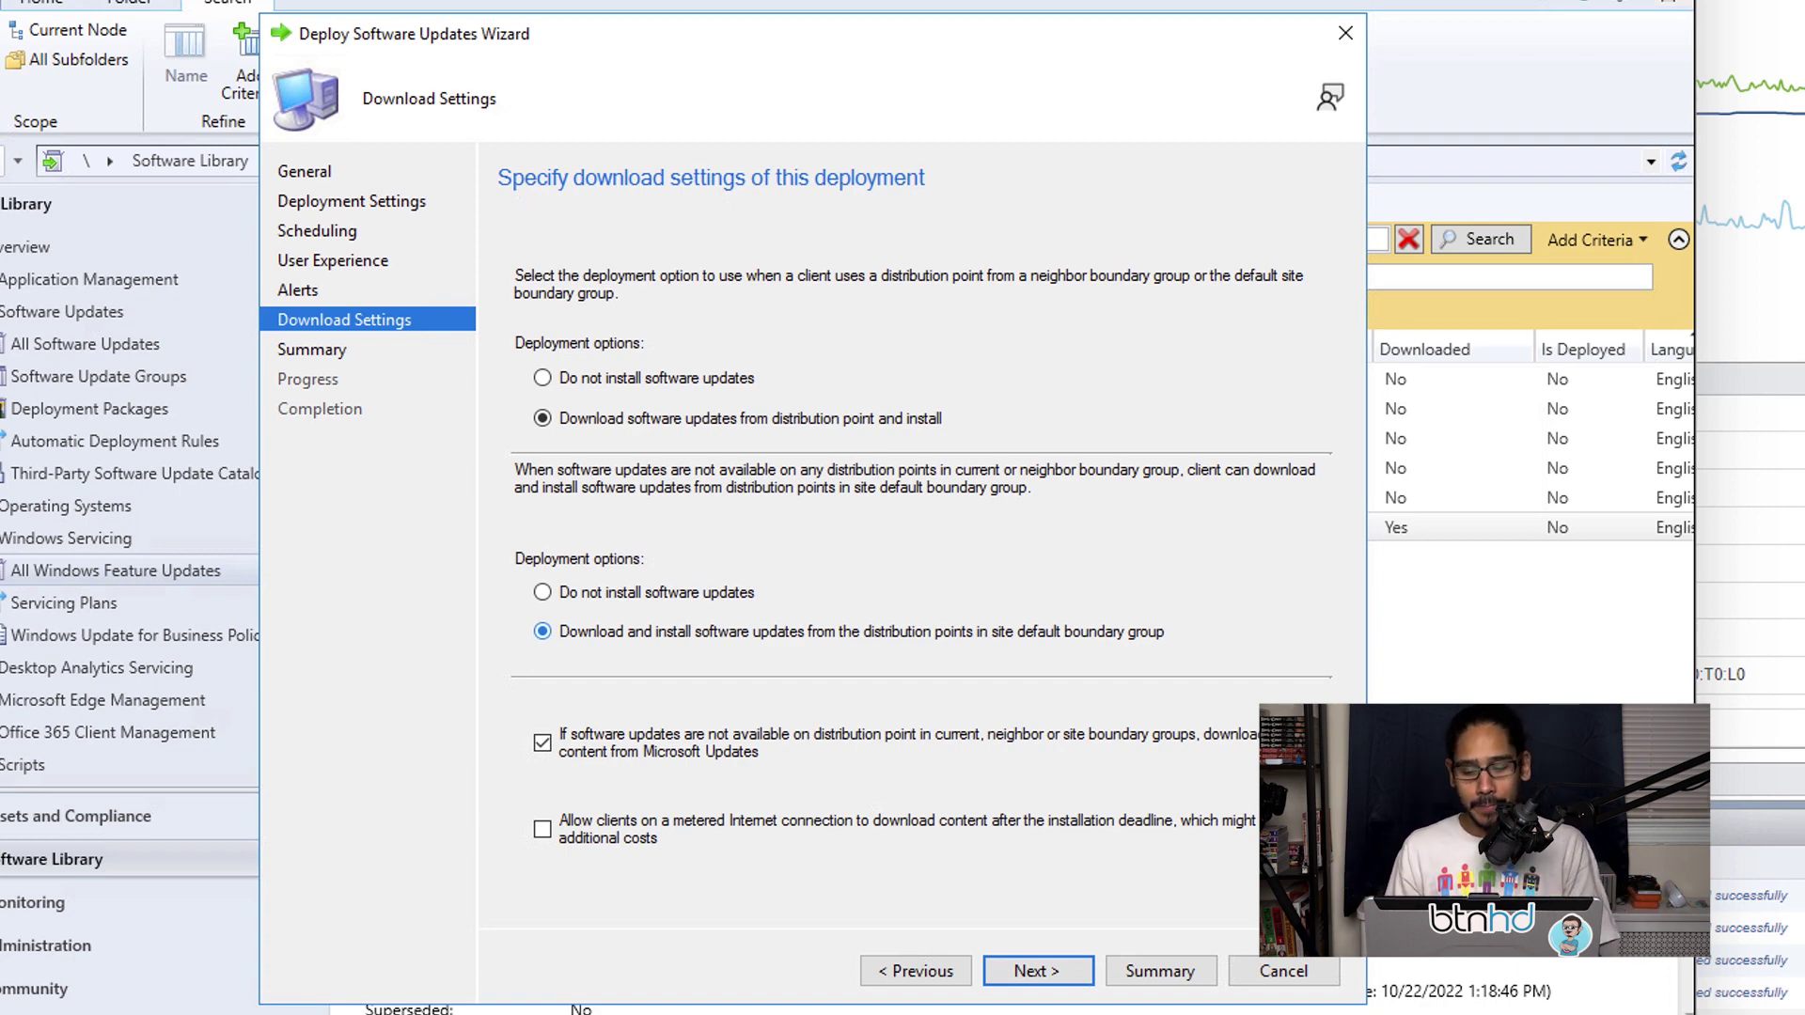
pyautogui.press('Return')
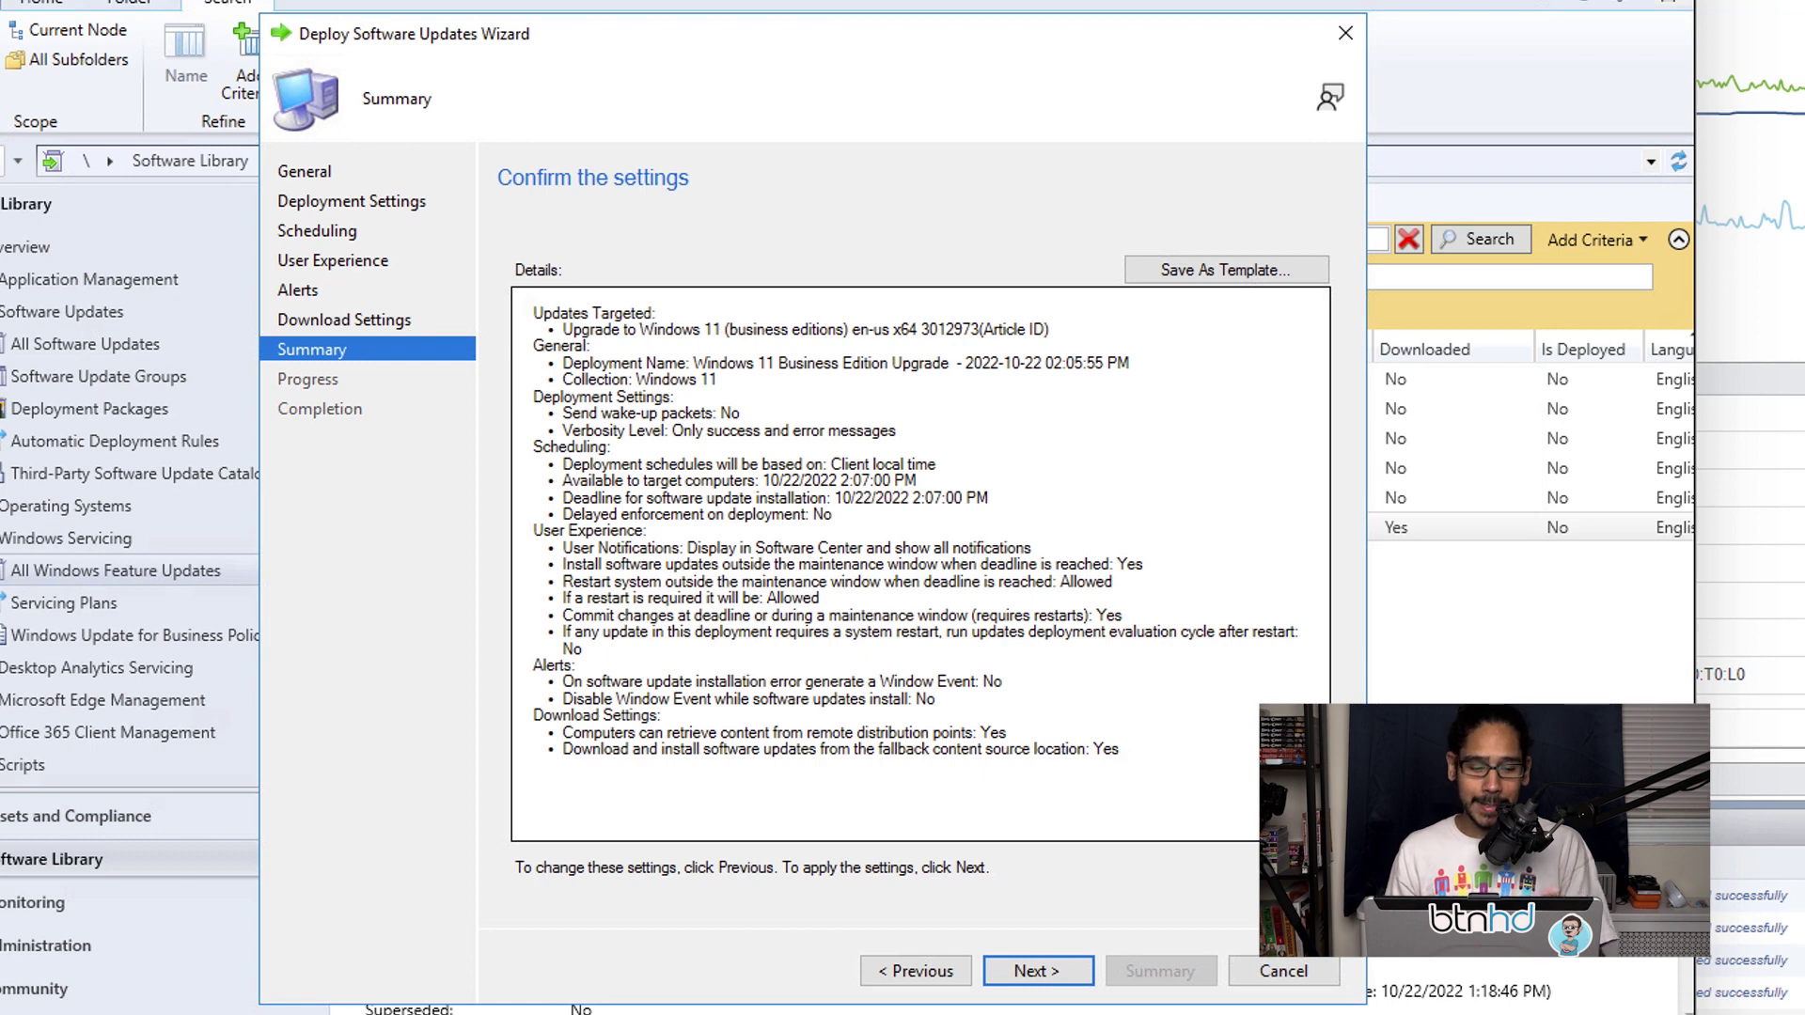
pyautogui.press('Return')
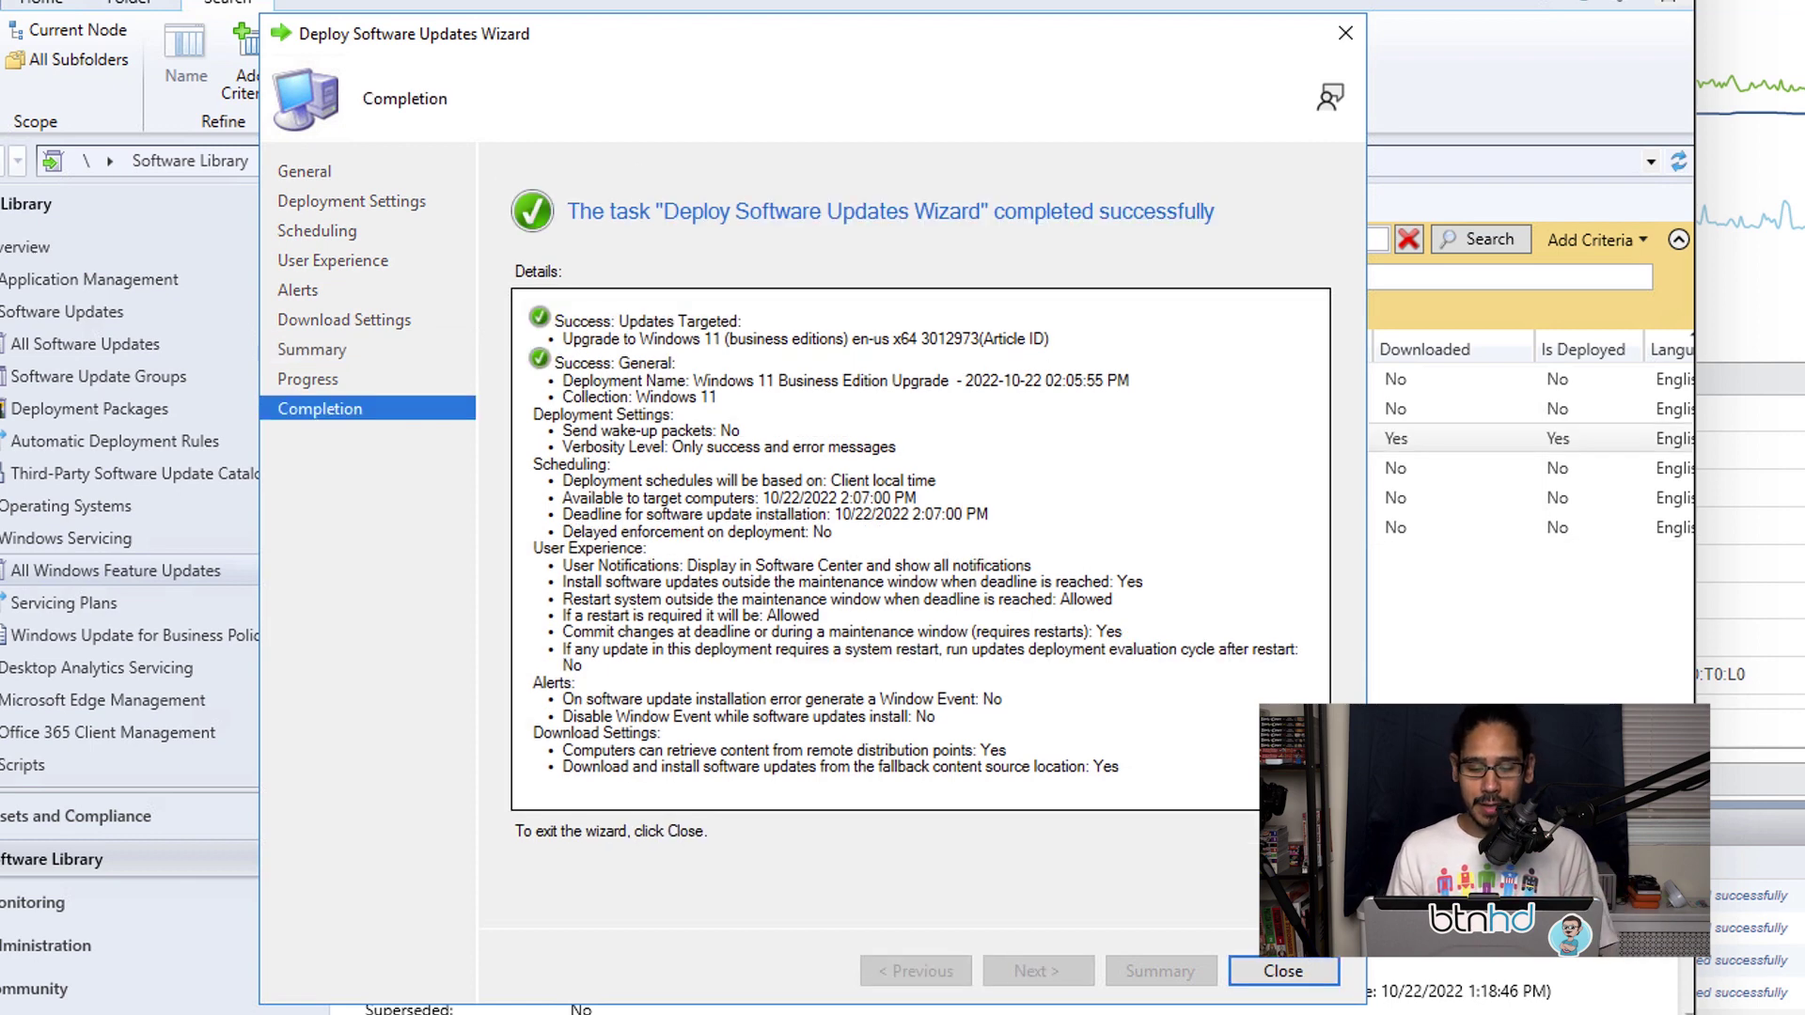
pyautogui.press('Return')
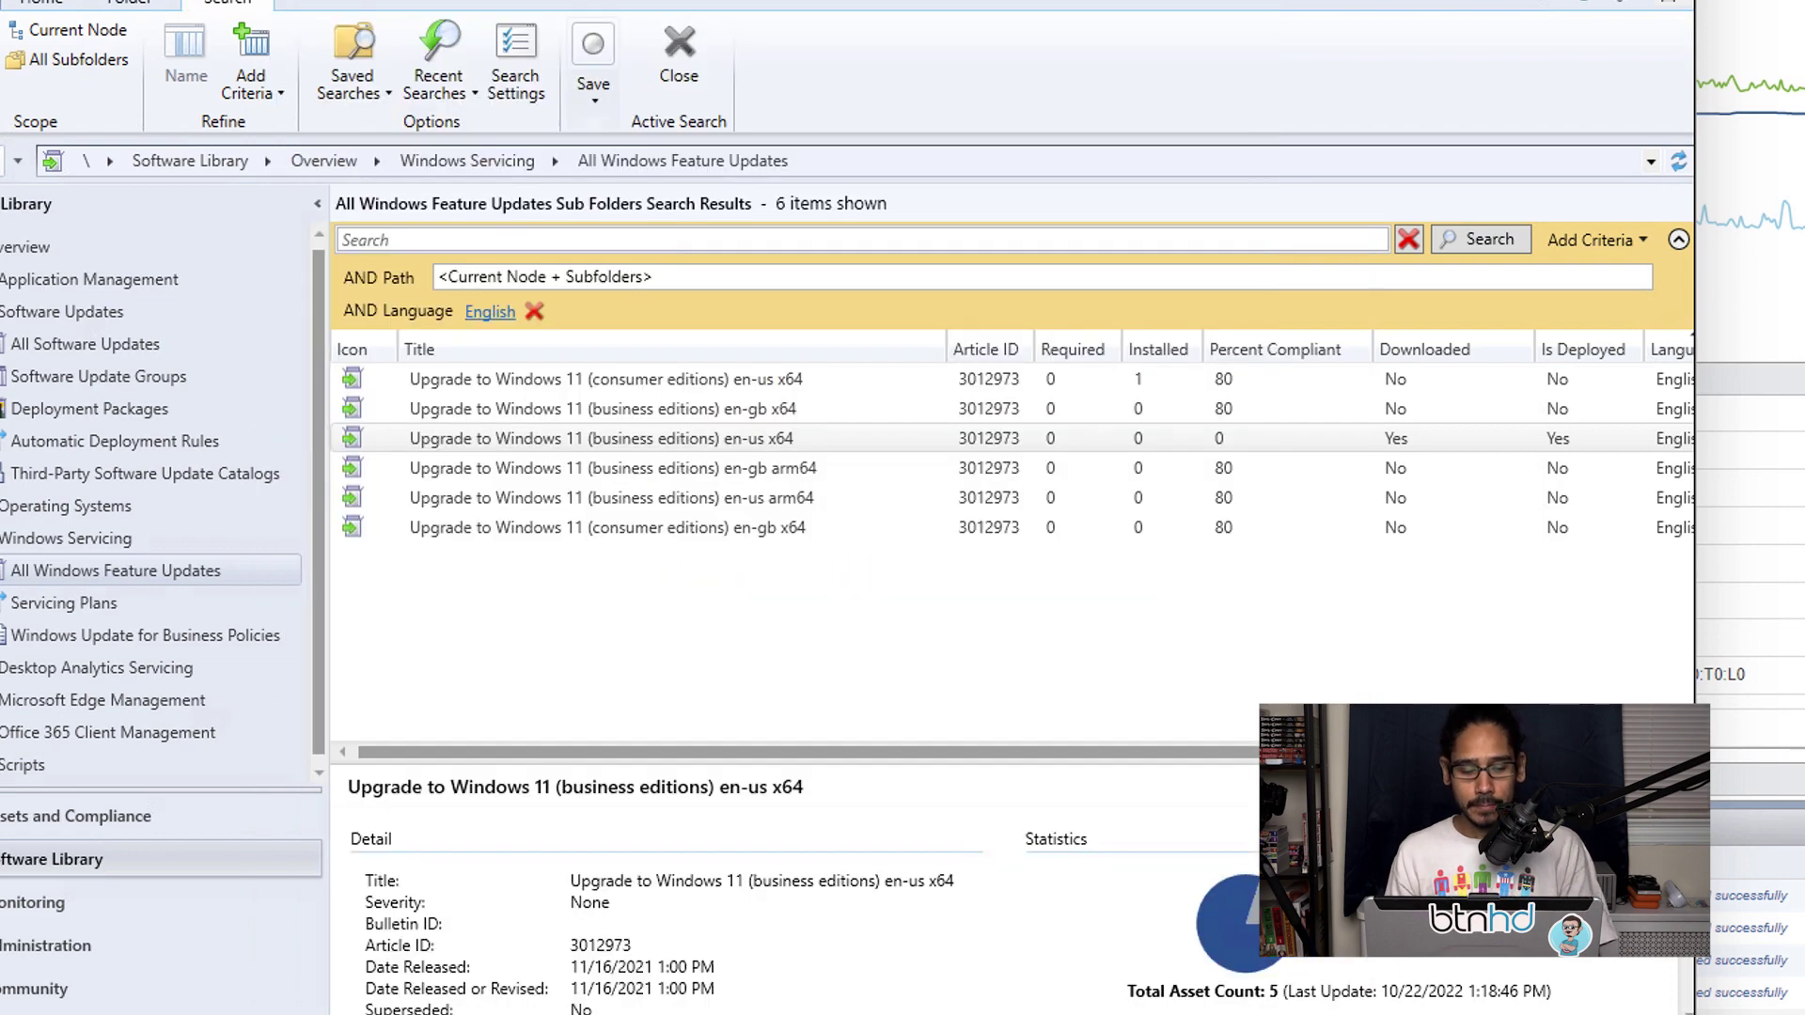